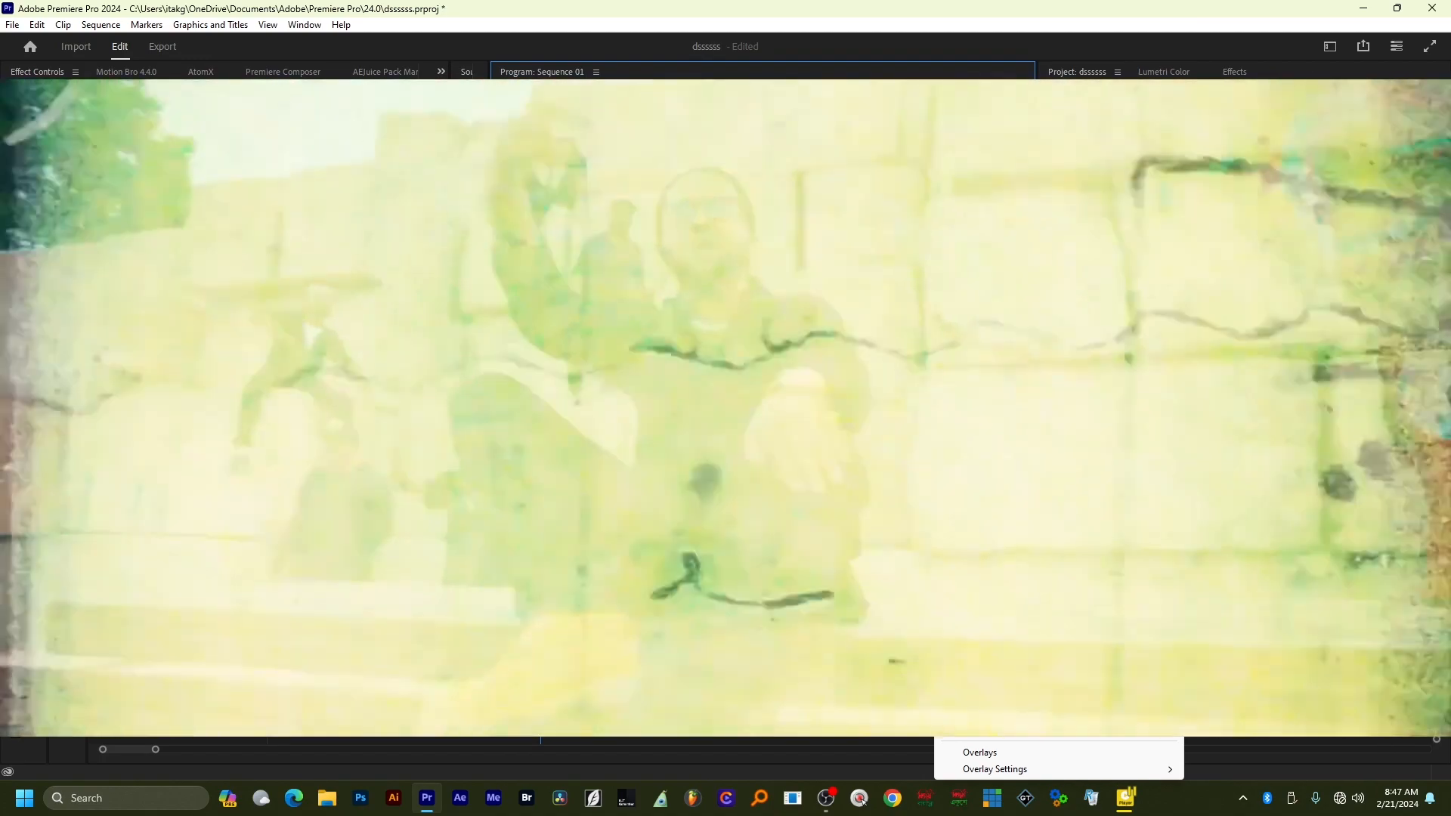
Scrub through the street clips in the sequence to review the cut between them.
click(1239, 340)
click(1239, 340)
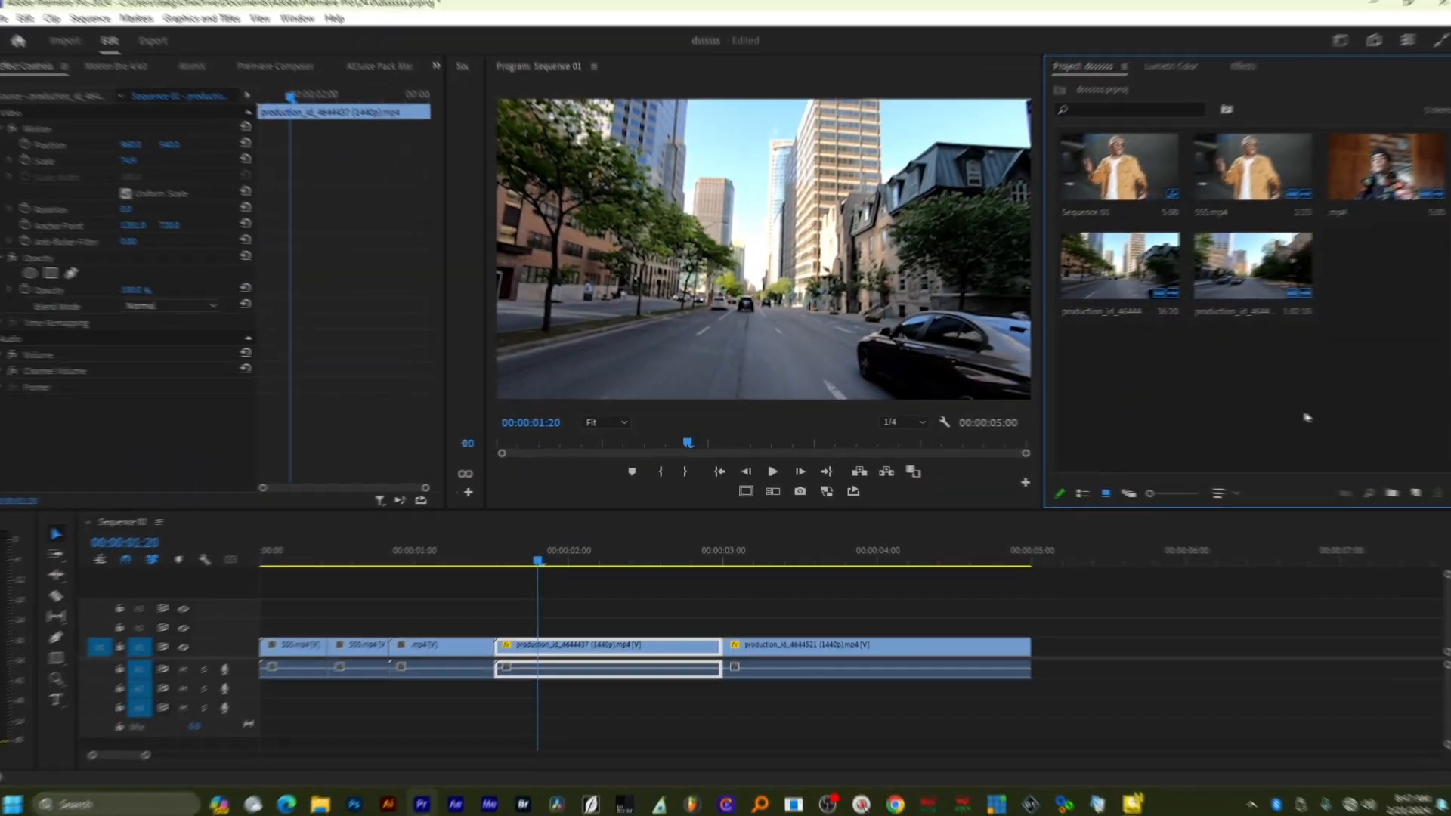
drag(482, 547, 645, 625)
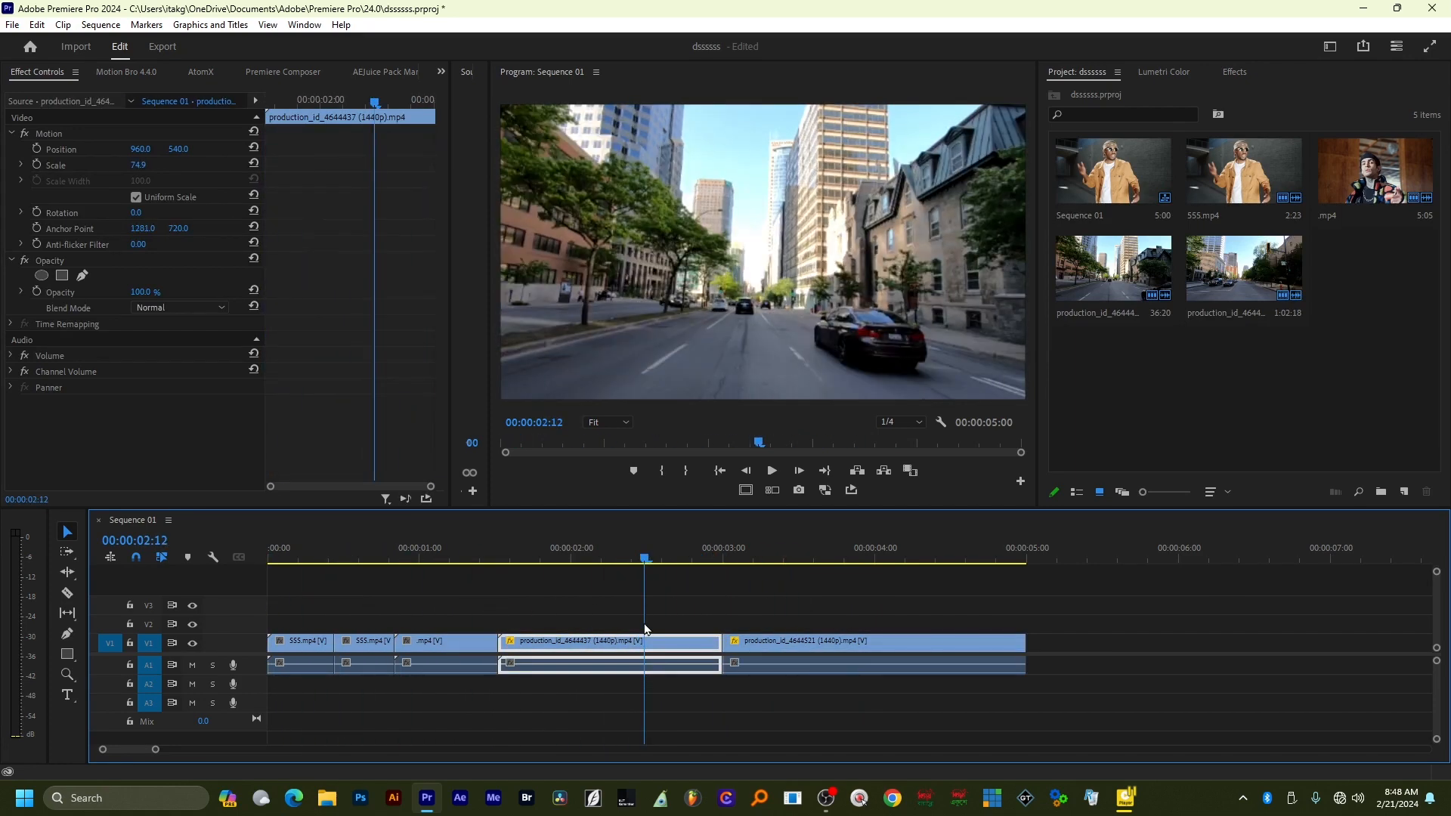
drag(719, 569, 511, 559)
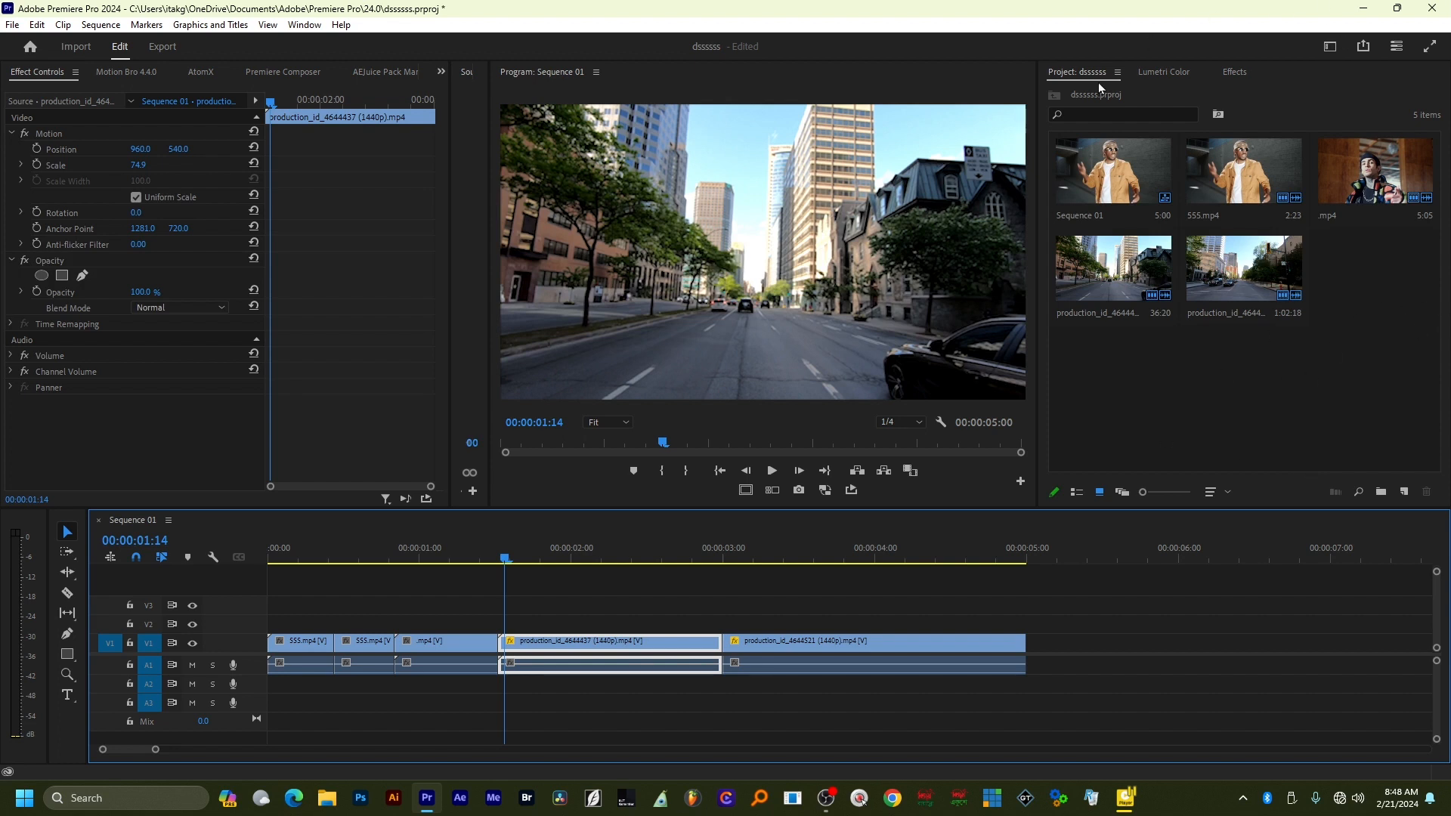
Start a media import and browse to the lighting effects folder inside Tutorial > vFx File on the Collection & Tutorial (K:) drive.
click(1374, 338)
double_click(1374, 337)
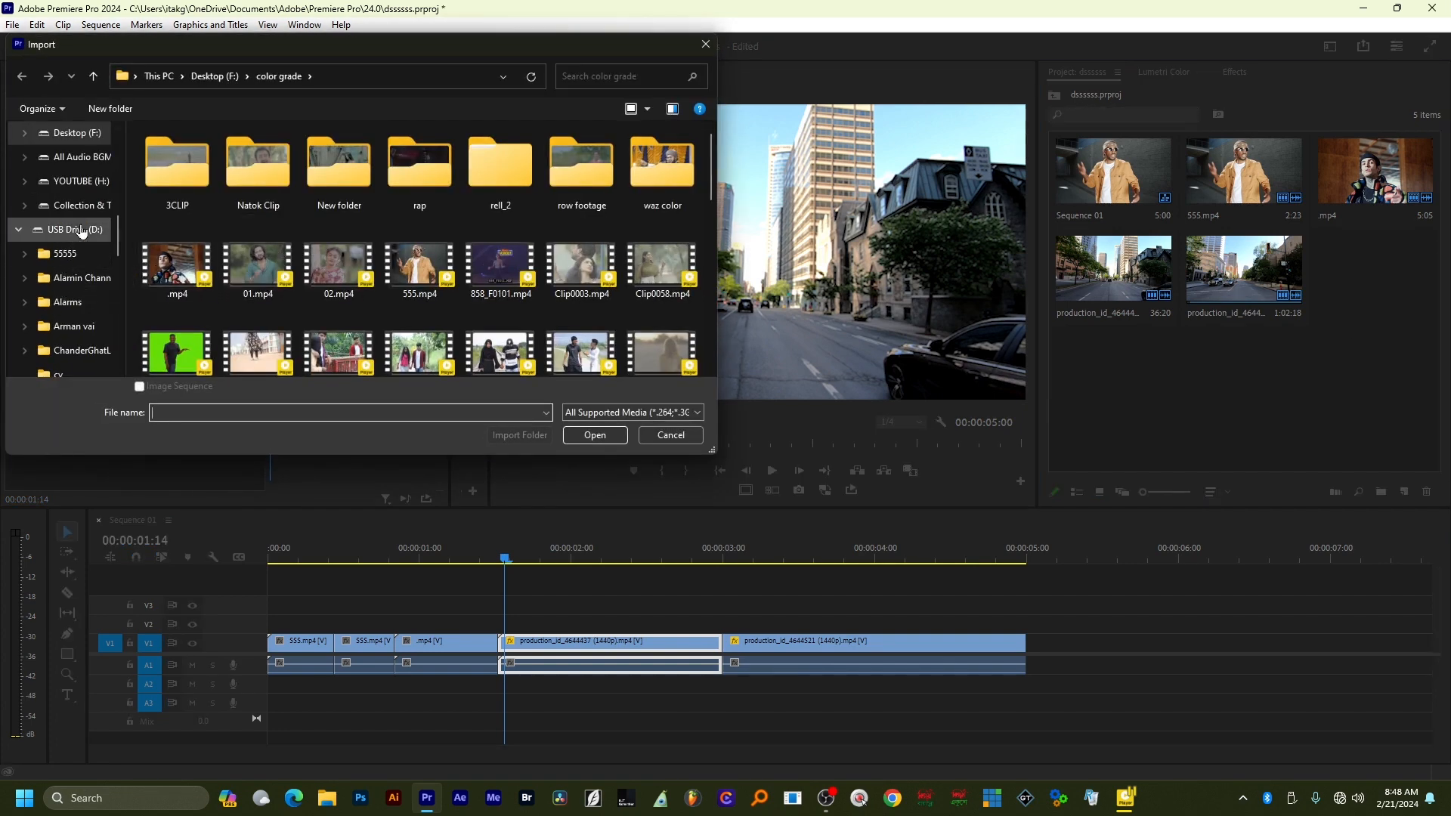
click(101, 184)
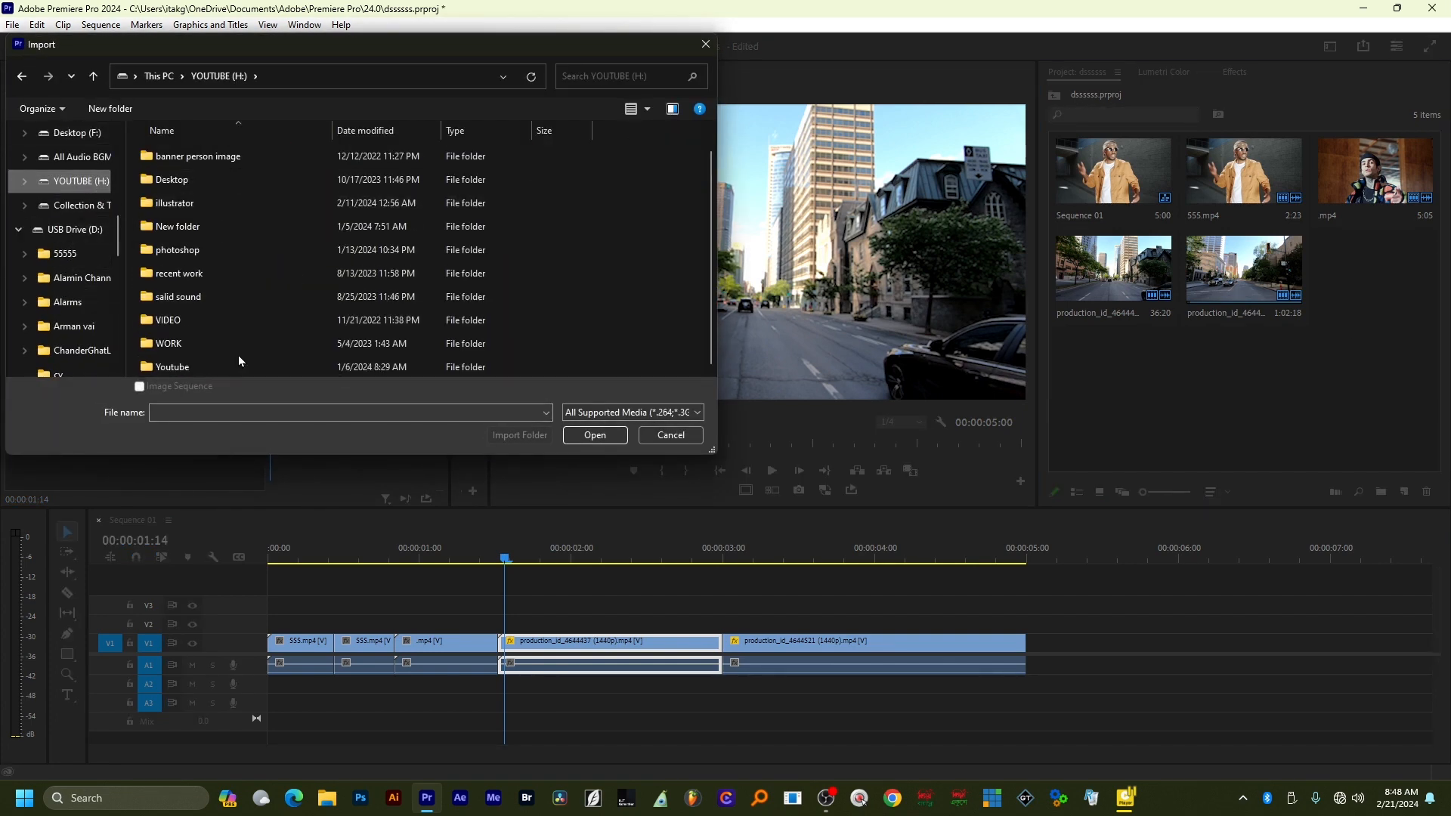
click(73, 205)
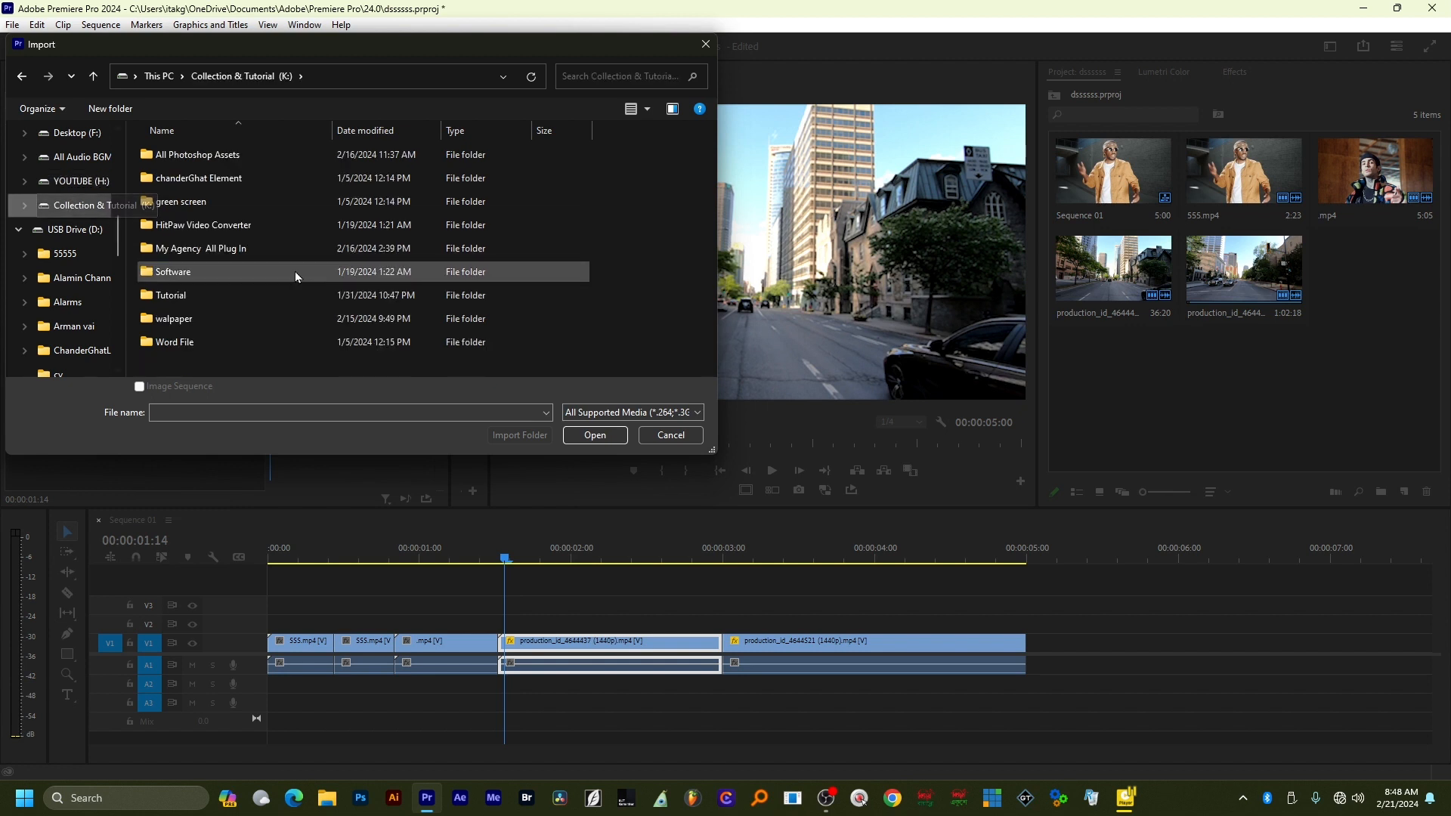
double_click(184, 297)
scroll(263, 297, down, 2)
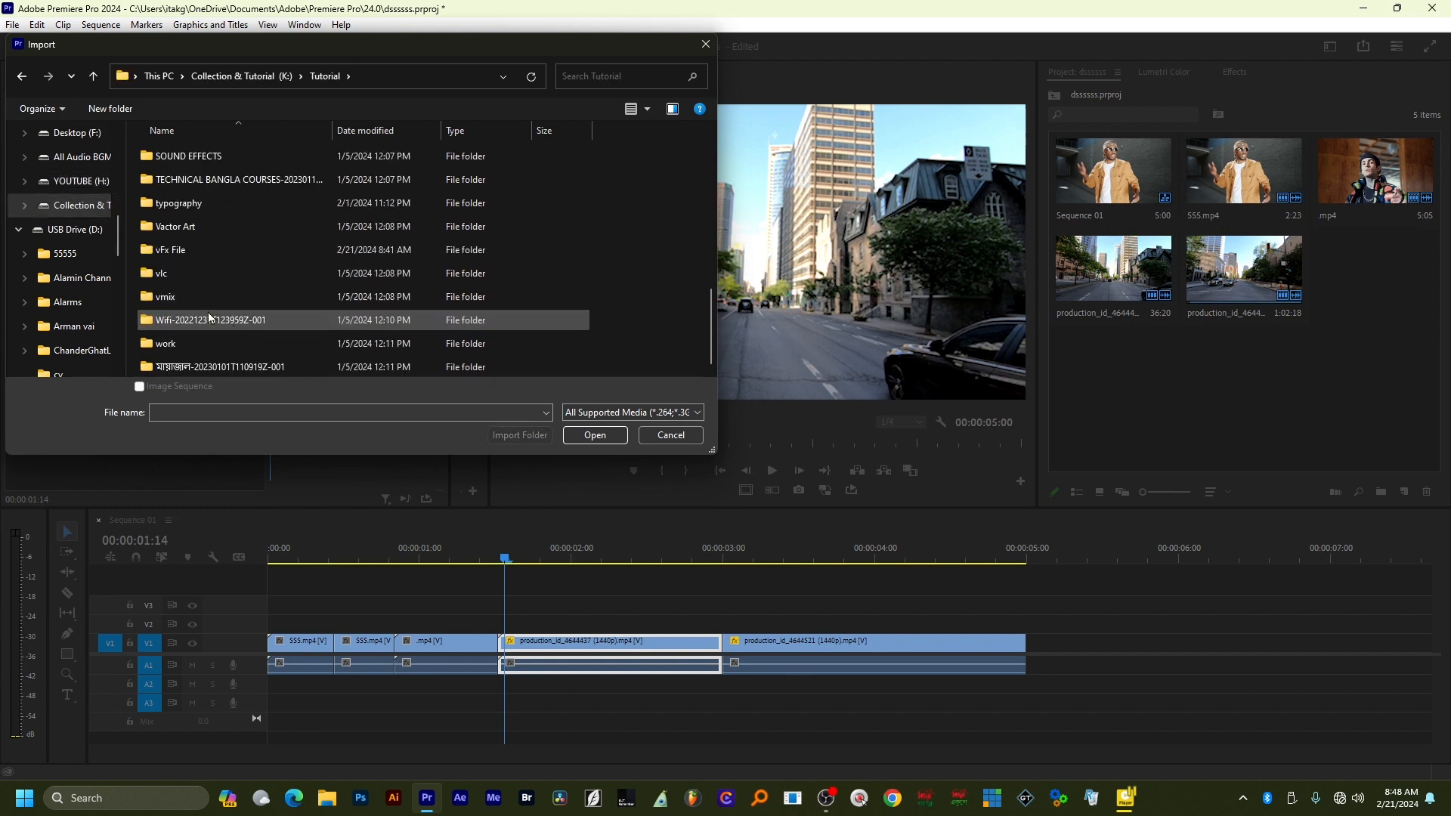
double_click(191, 247)
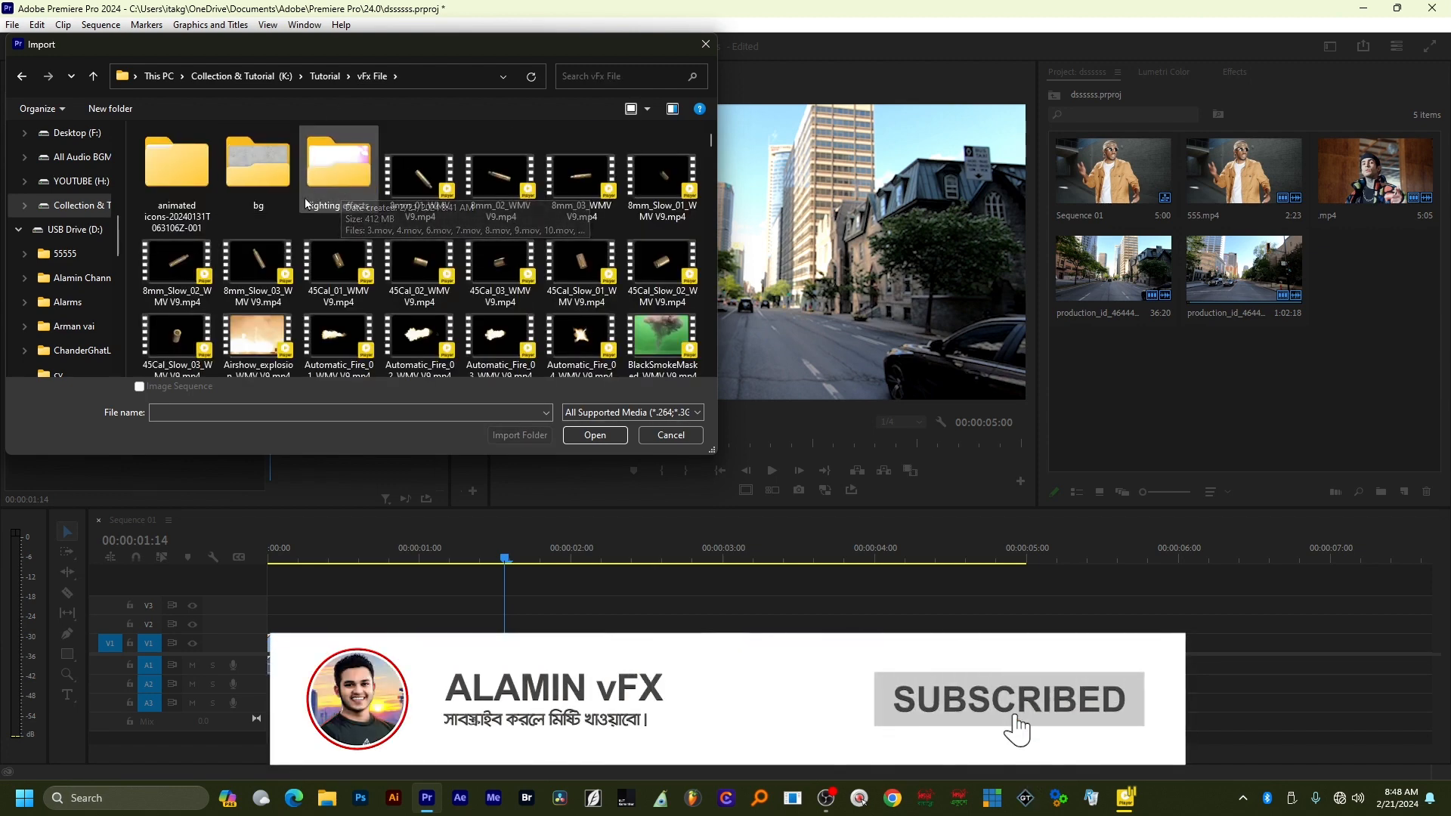
double_click(318, 167)
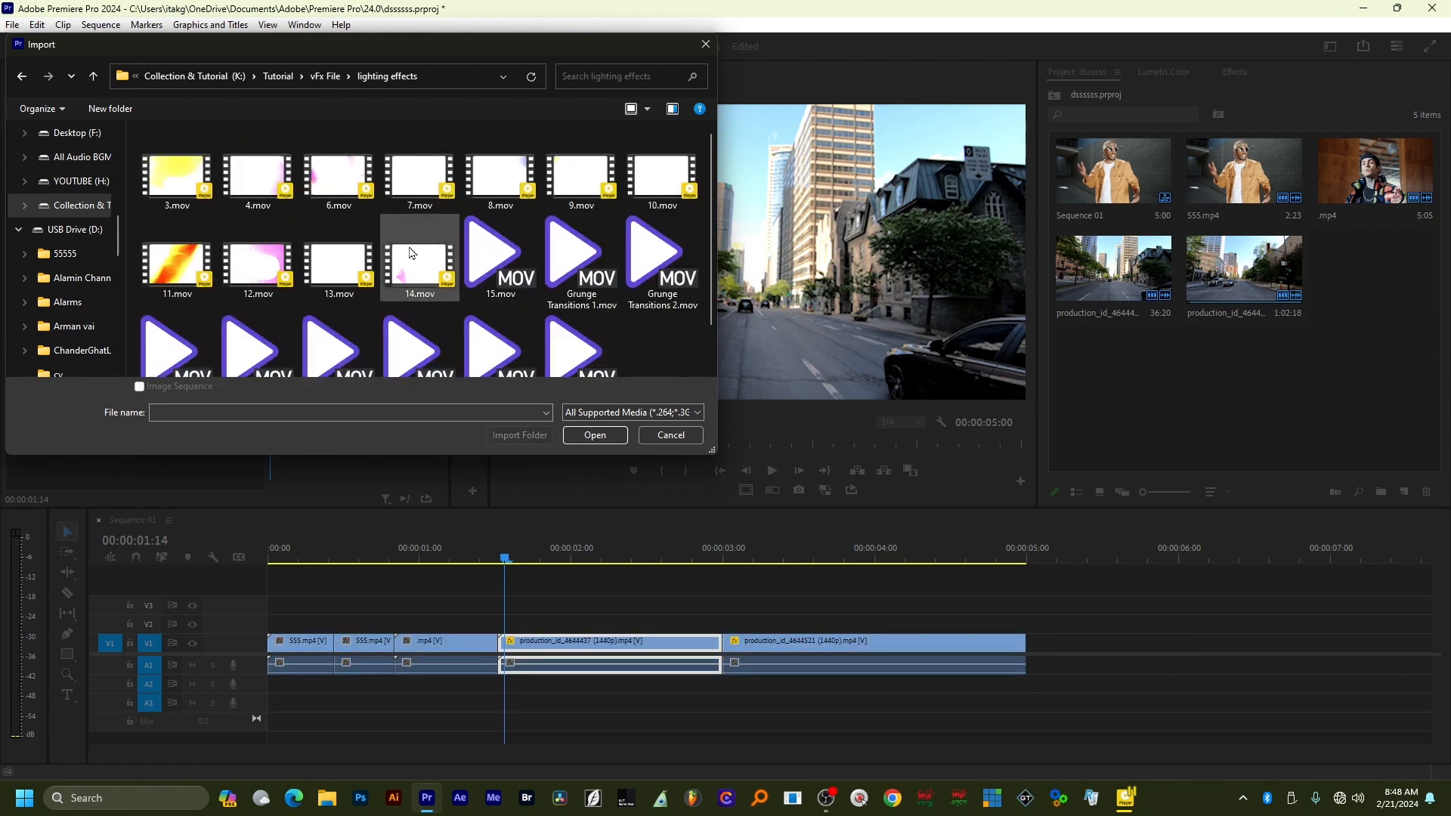
Look through the available clips in the lighting effects folder and its parent vFx File folder.
scroll(414, 249, down, 1)
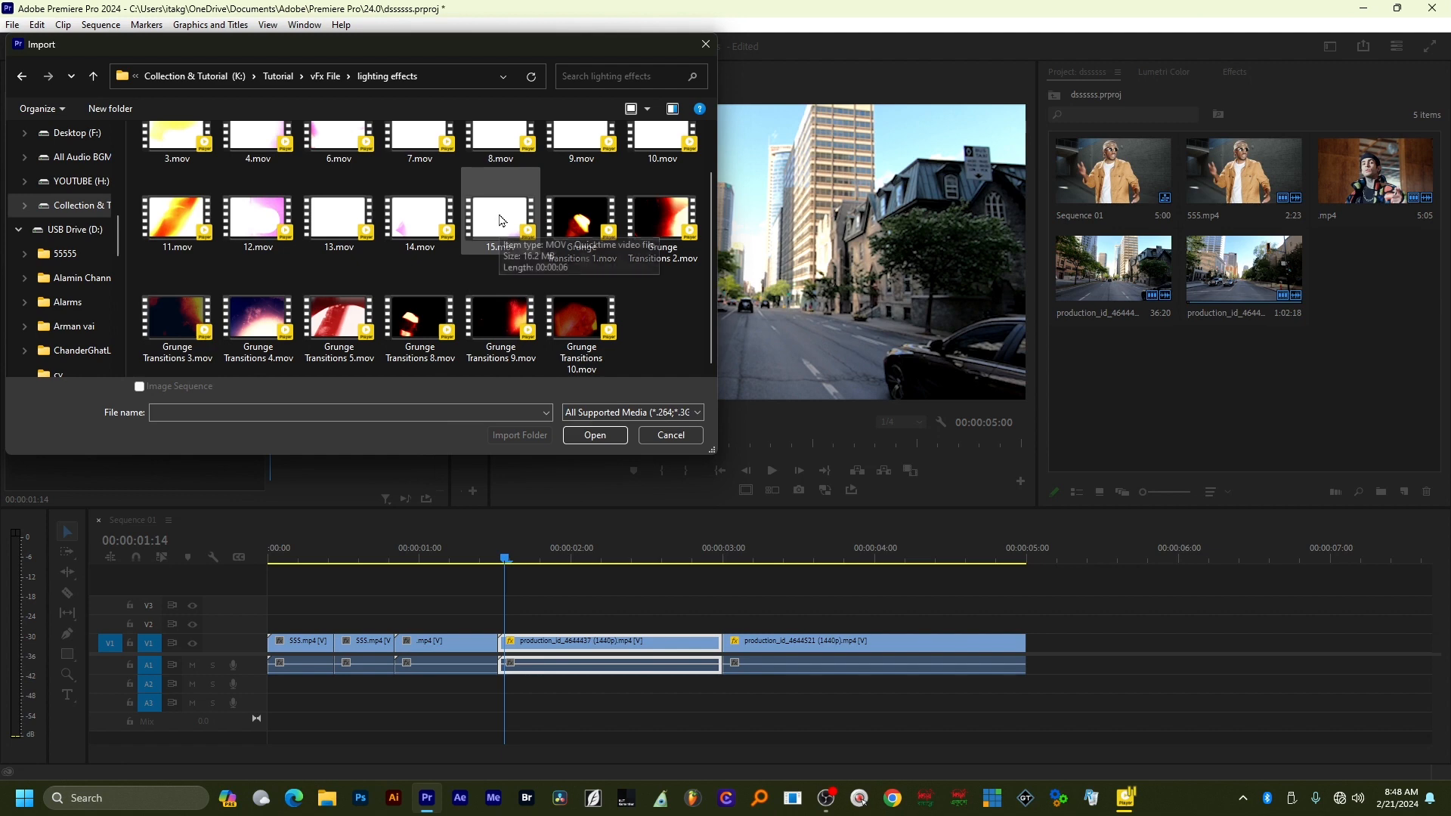
scroll(655, 296, up, 1)
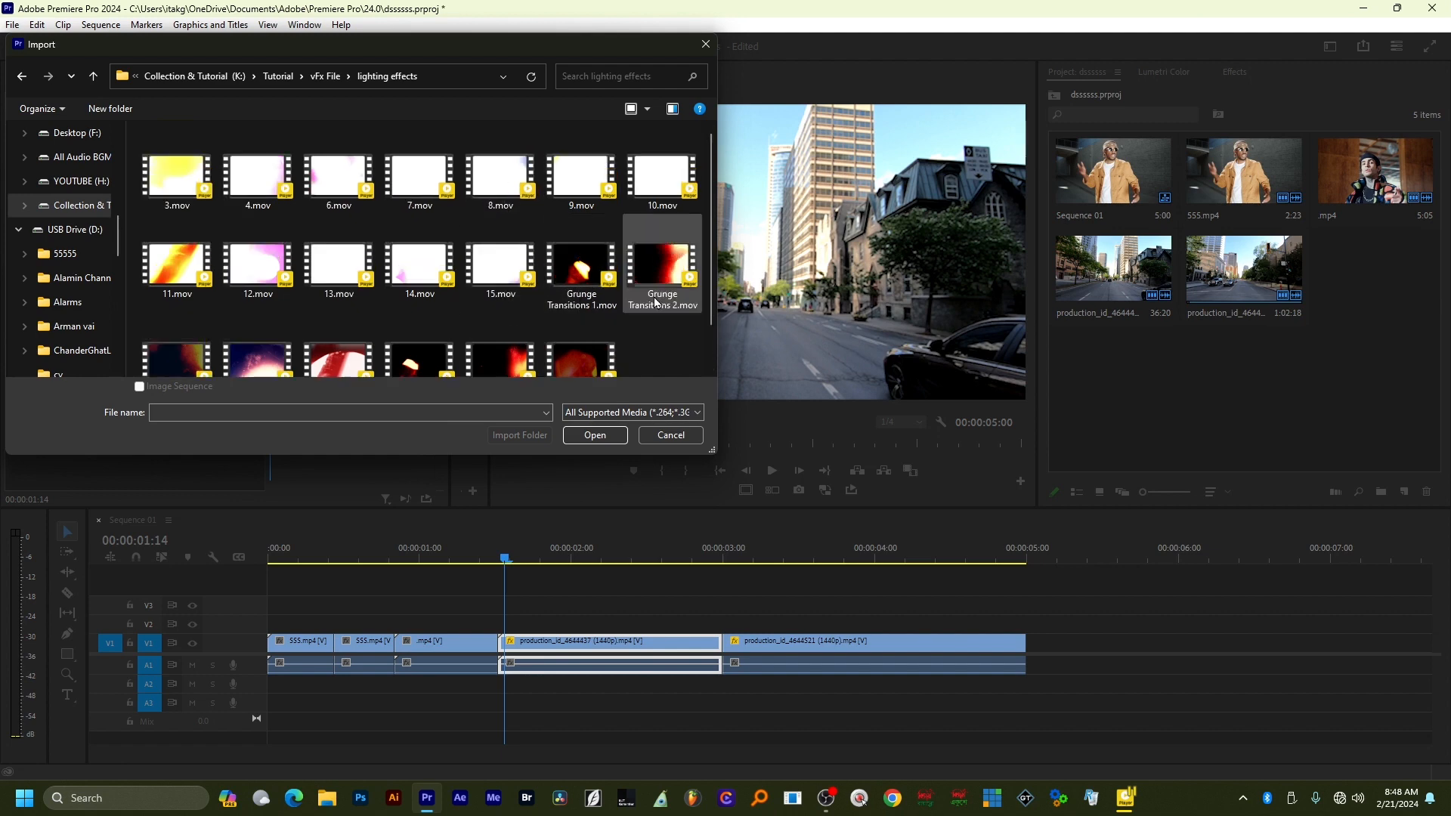
key(alt+Up)
scroll(566, 258, down, 3)
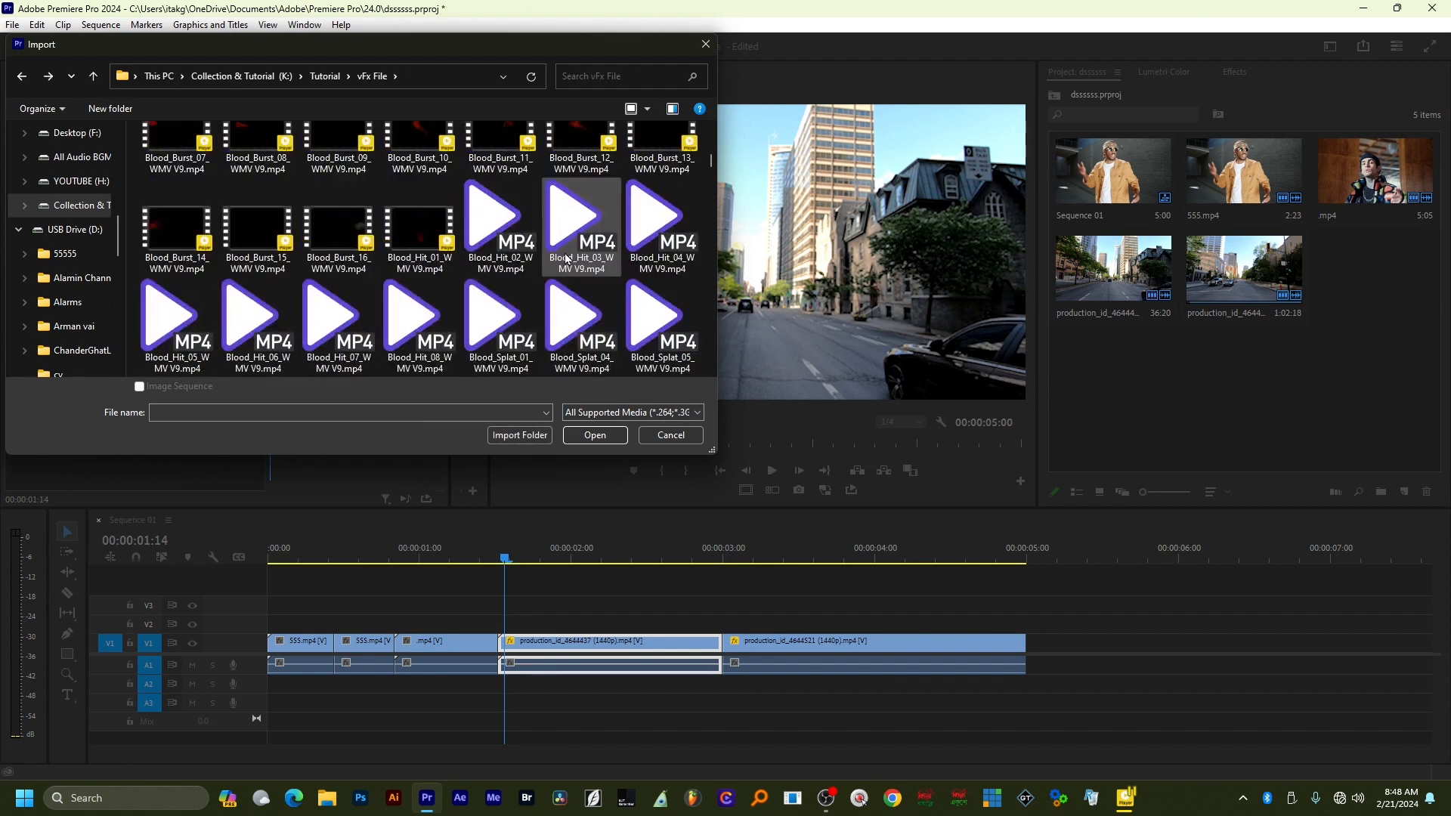
scroll(566, 259, down, 3)
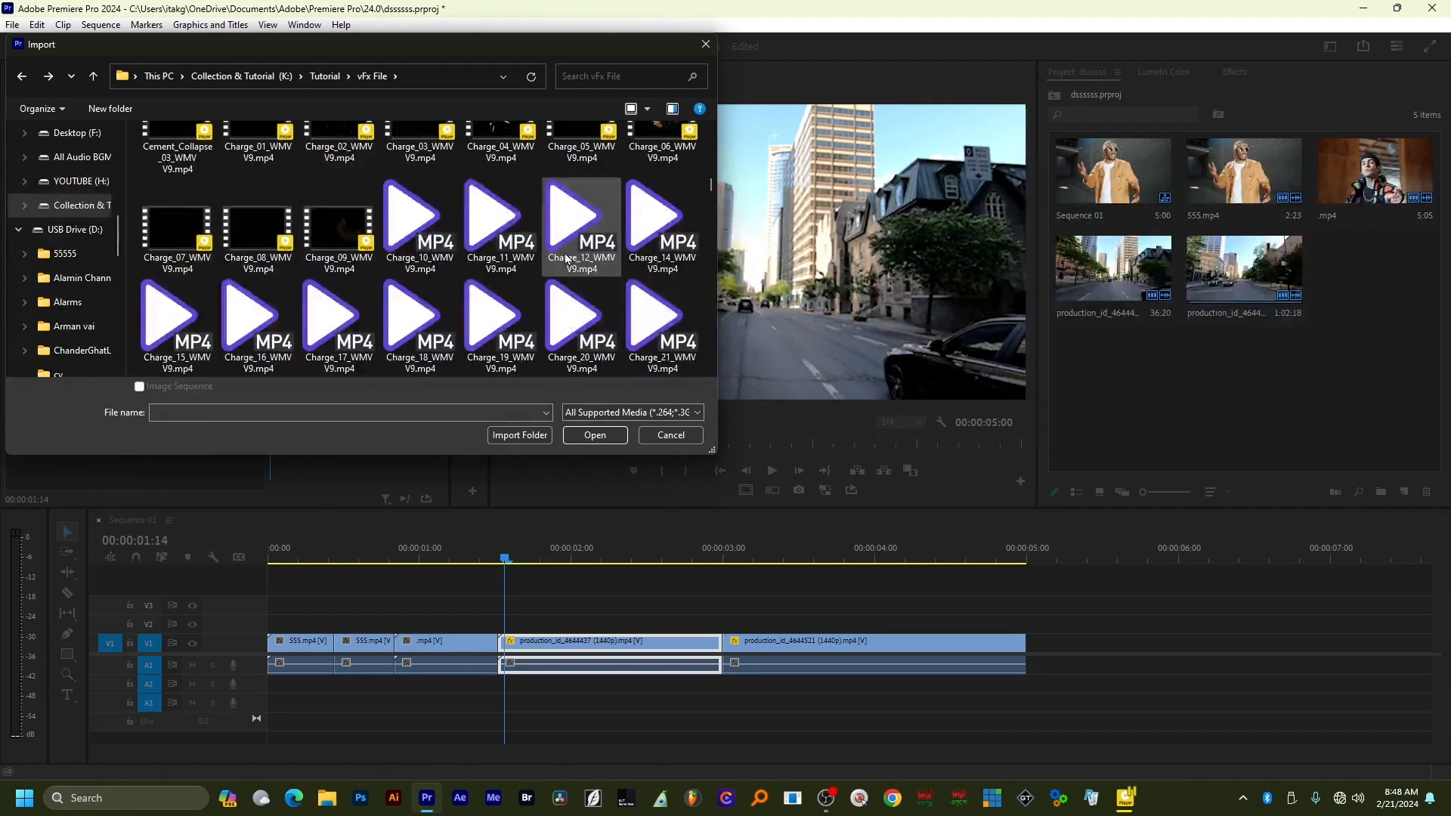
scroll(566, 258, down, 2)
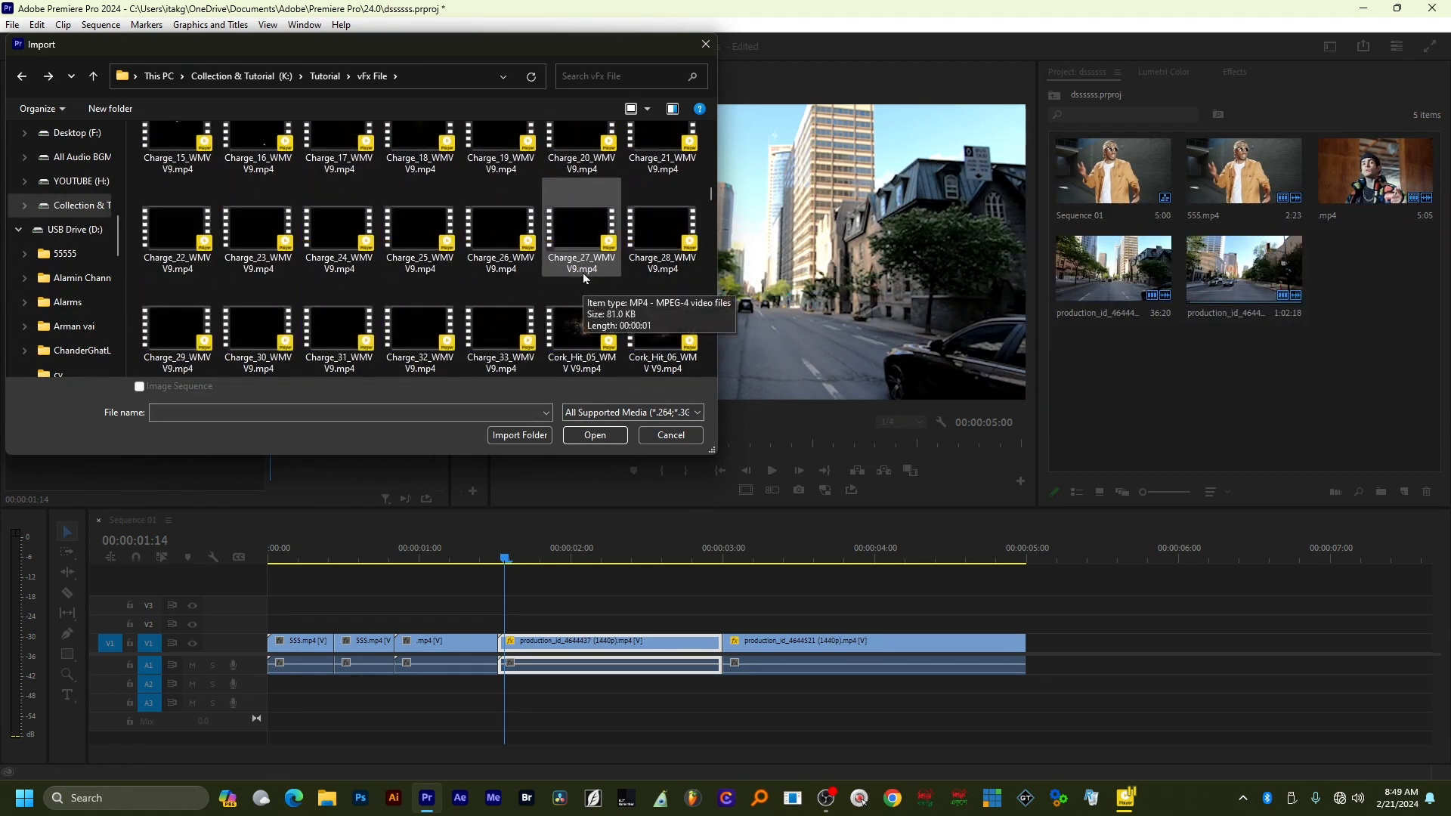
scroll(583, 278, up, 8)
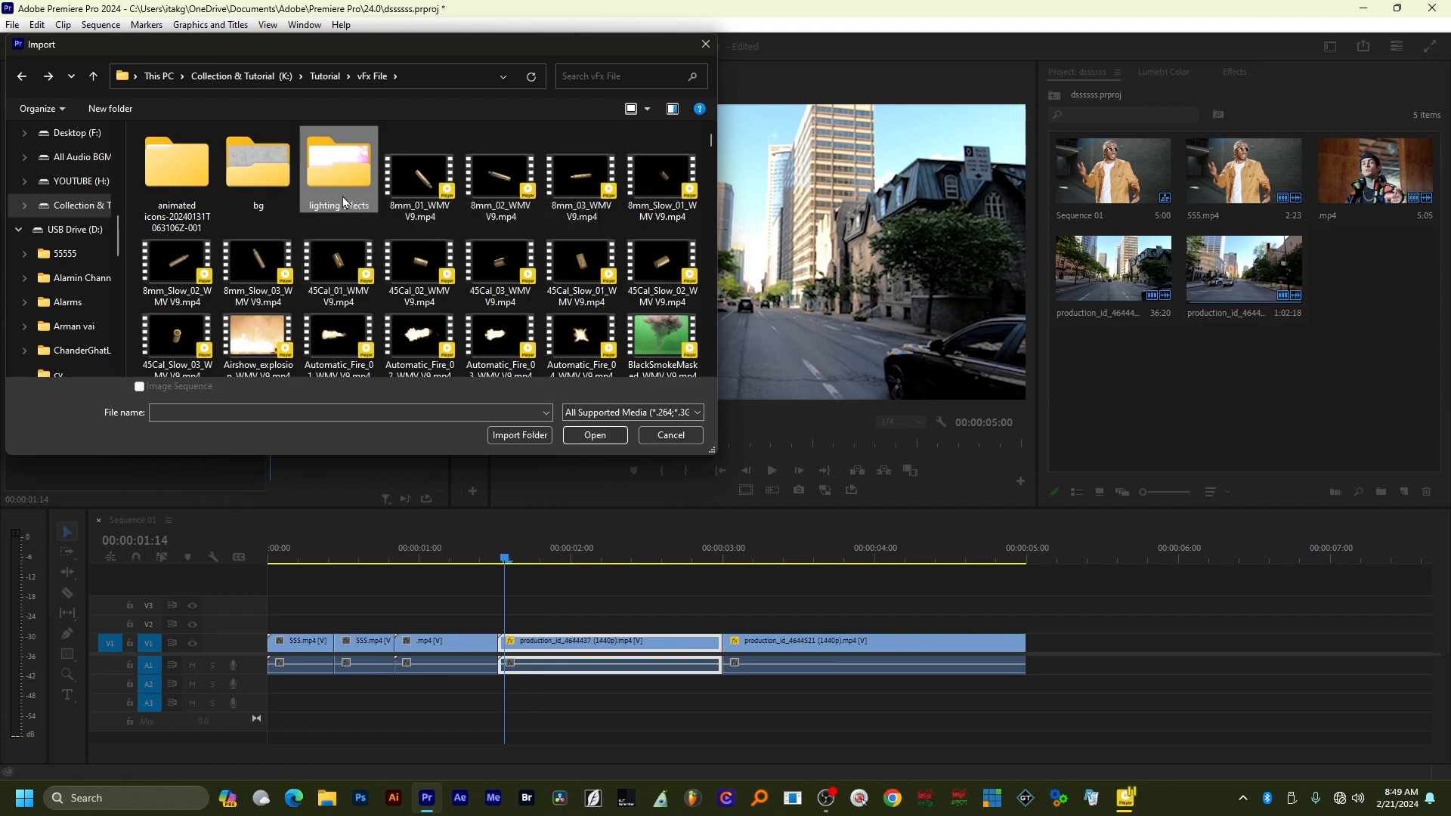
Import the numbered clips 3.mov through 15.mov from the lighting effects folder into the project.
double_click(368, 165)
click(166, 180)
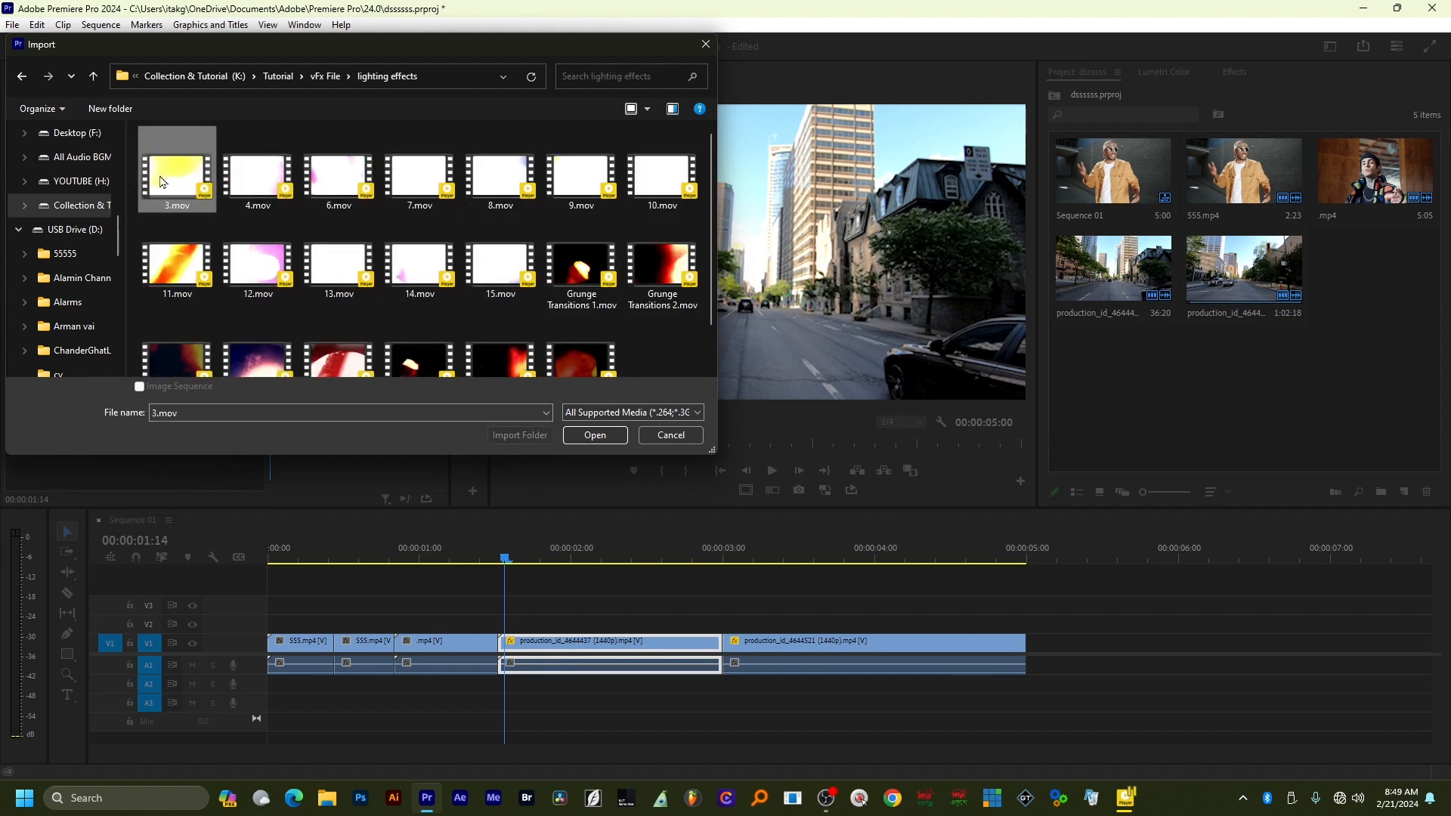
shift+click(522, 276)
click(609, 436)
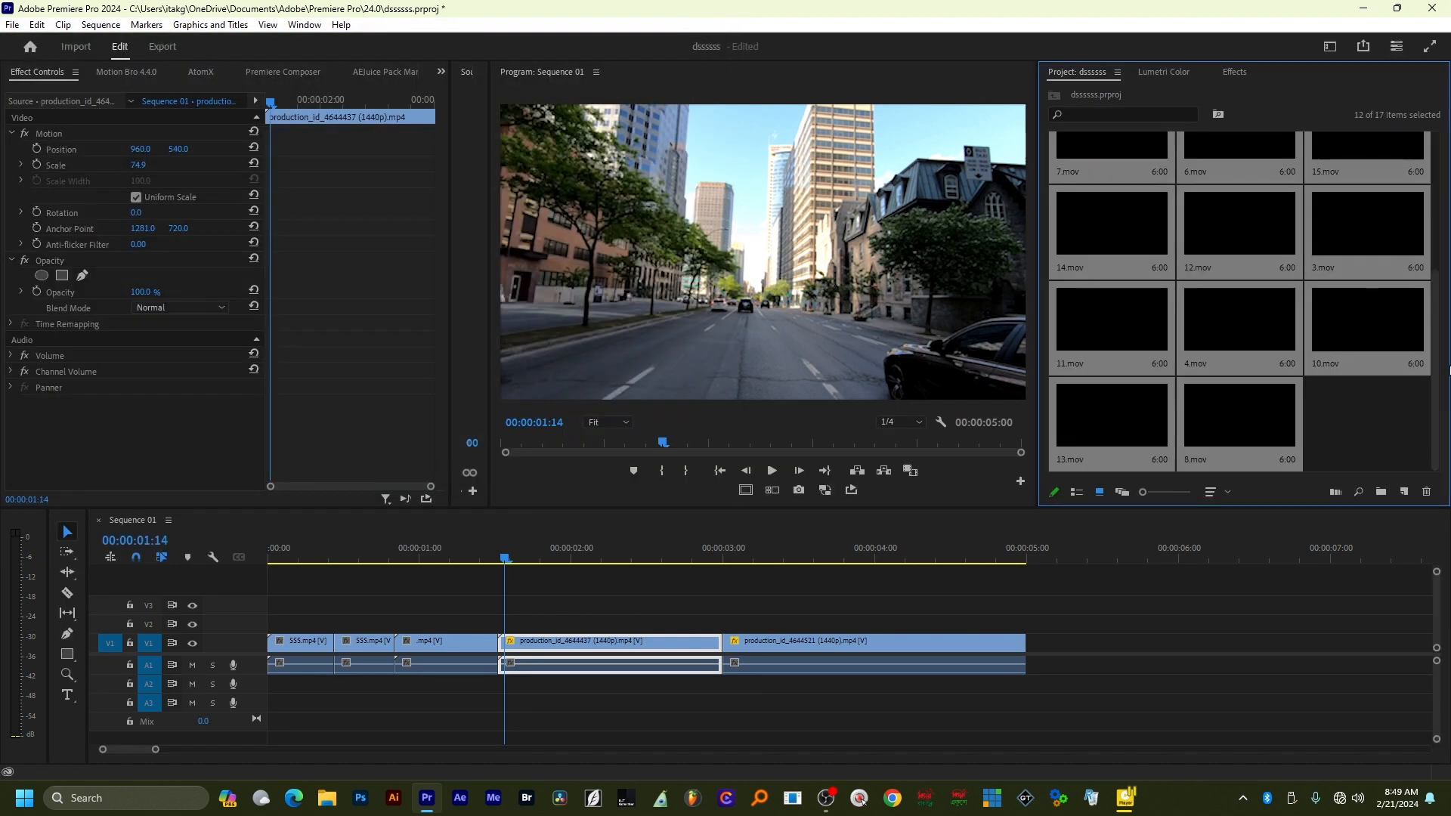
scroll(1394, 406, up, 3)
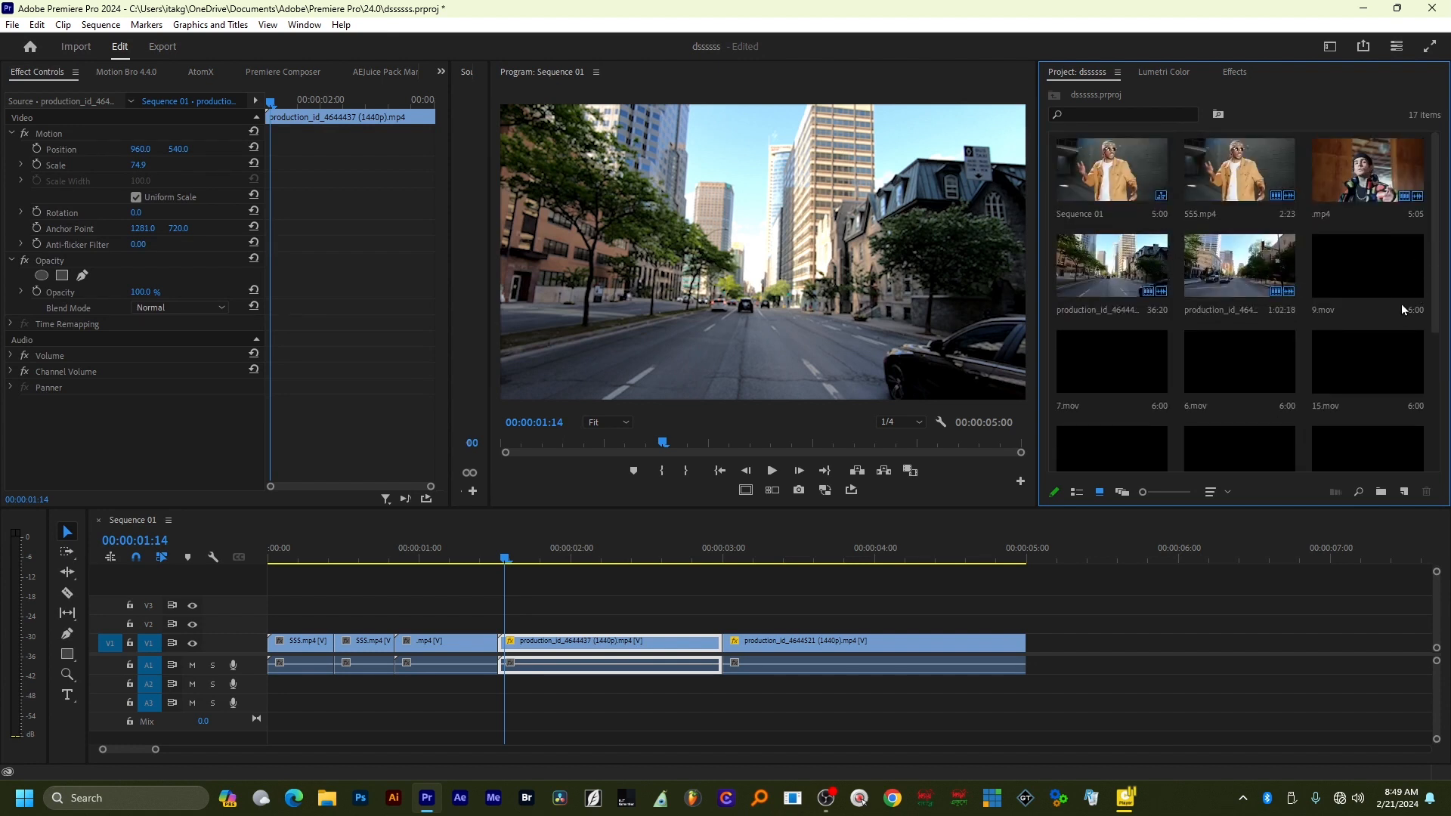
scroll(1234, 338, down, 3)
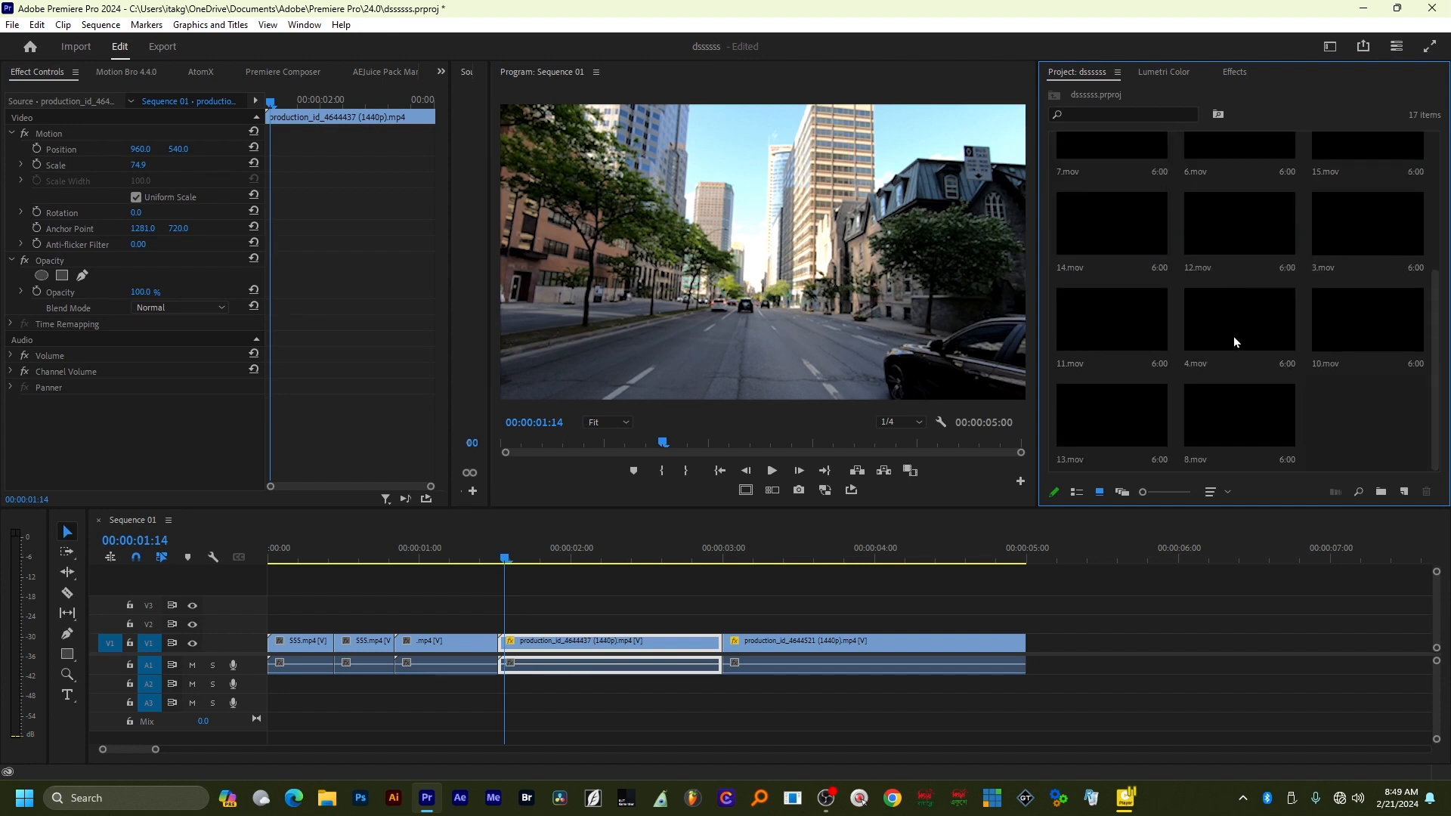
Move the playhead onto the .mp4 clip and set the program playback resolution to Full.
click(470, 564)
click(904, 422)
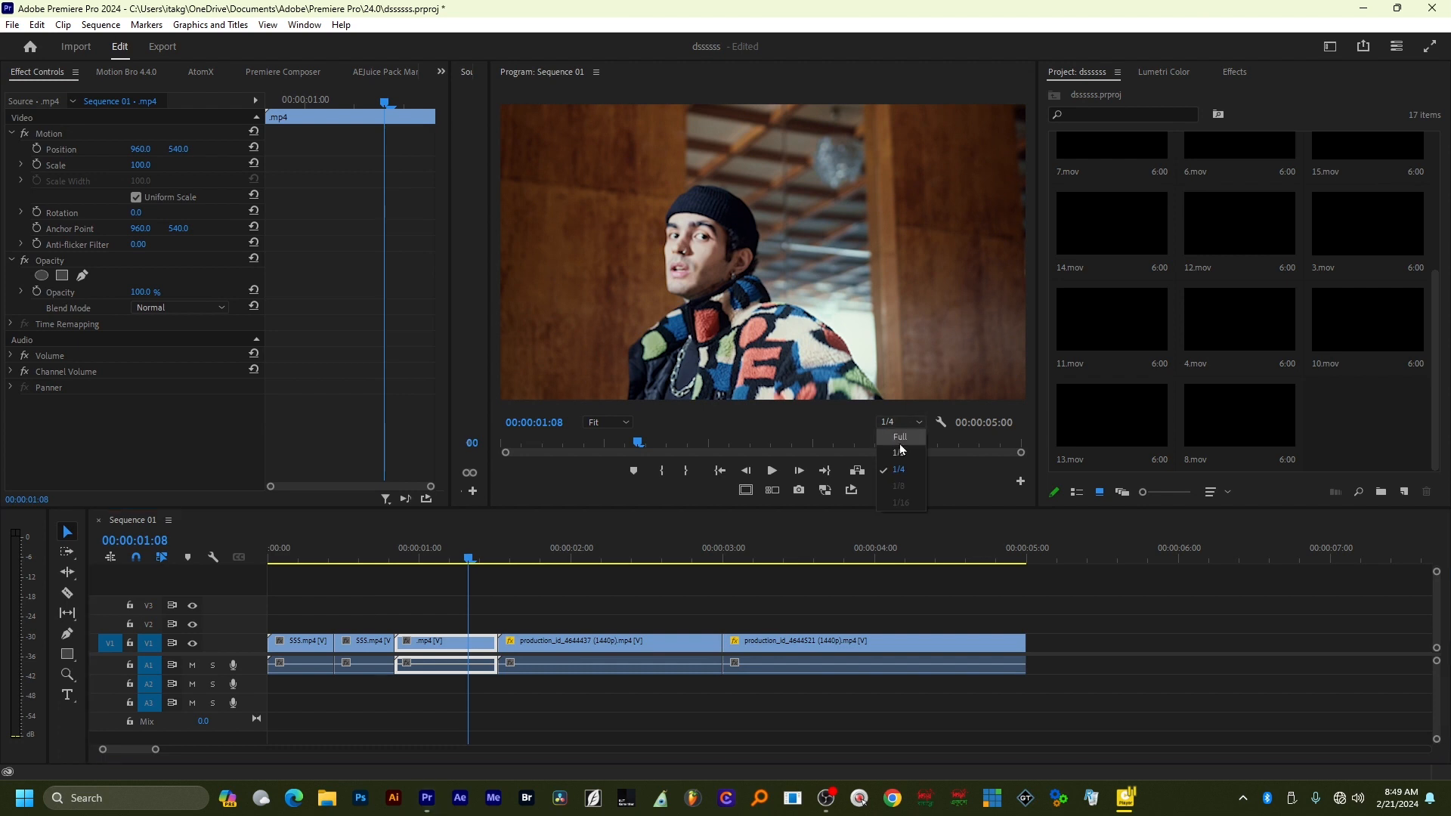
click(898, 437)
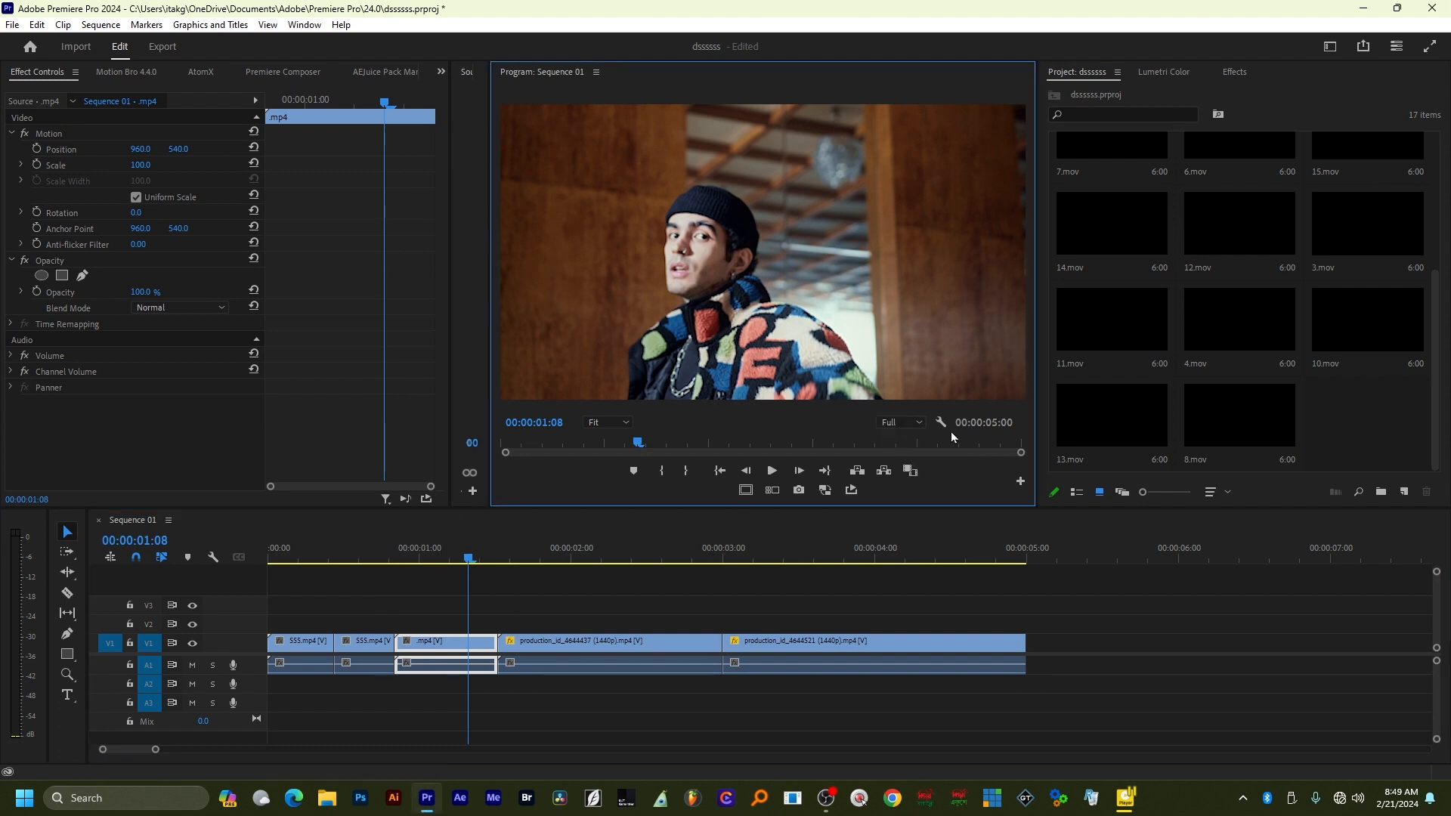
Preview the imported light effects and place 12.mov on track V2, starting at the beginning of the .mp4 clip.
click(1232, 340)
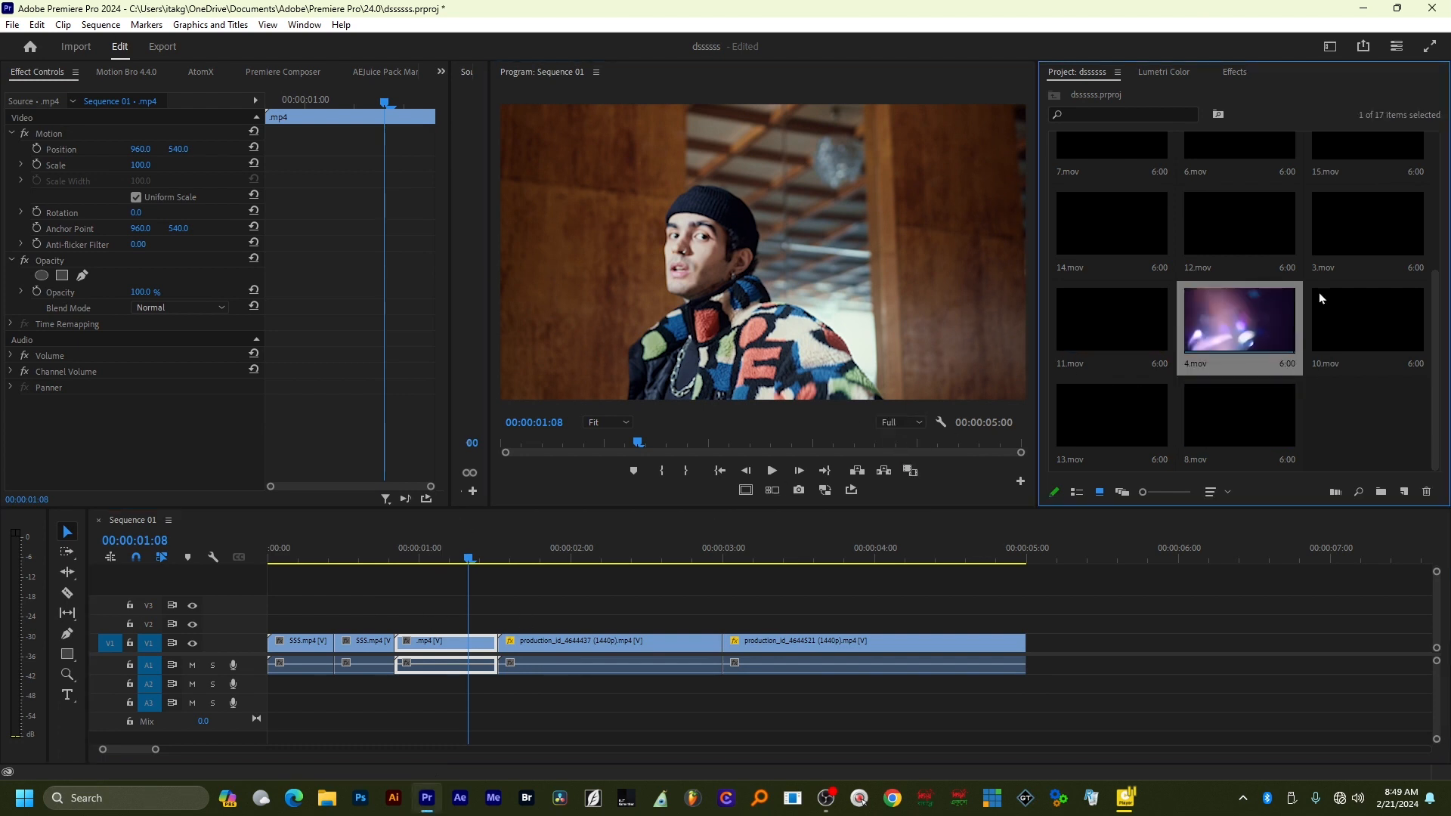
click(1318, 266)
click(1130, 272)
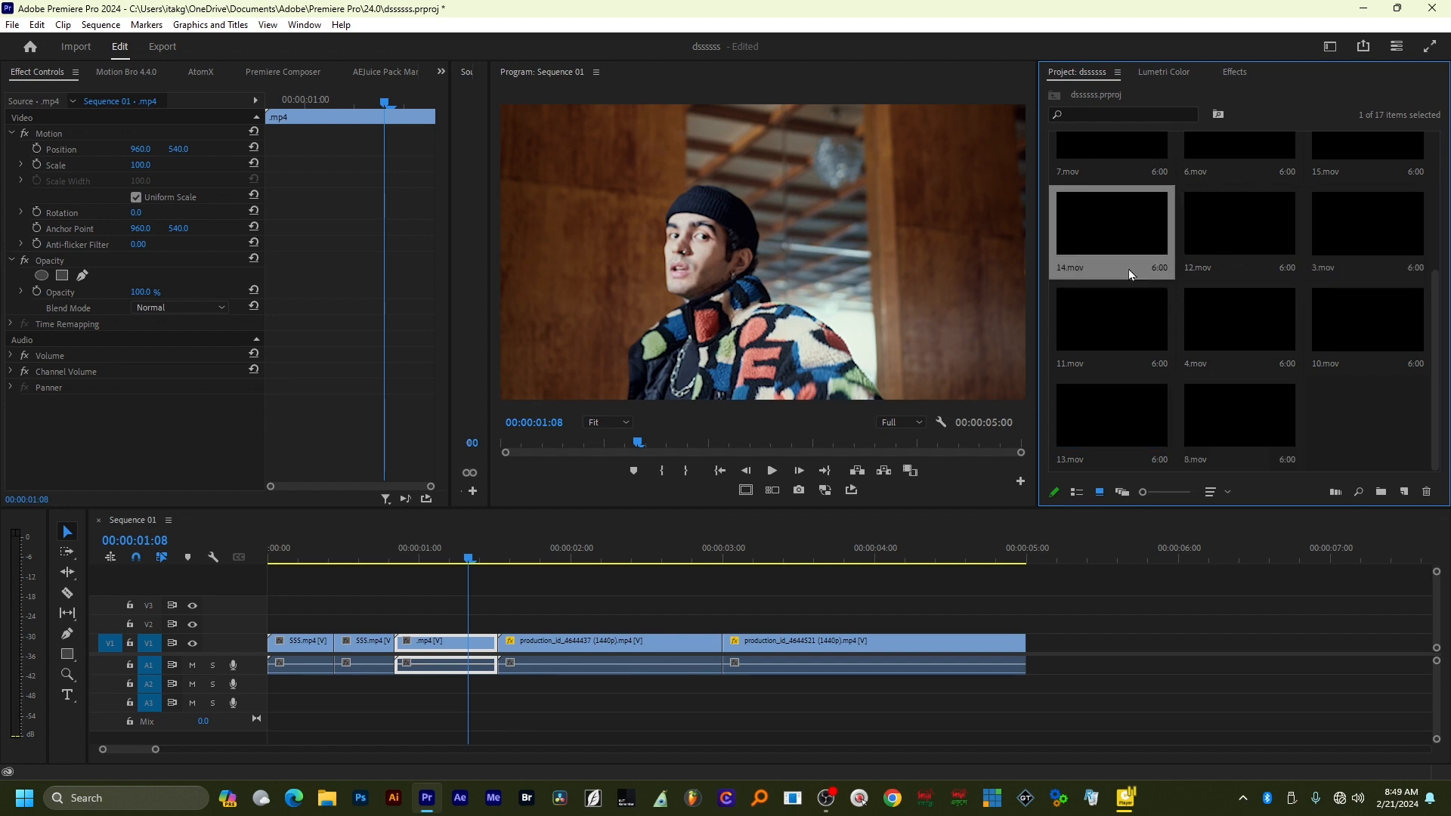
double_click(1254, 259)
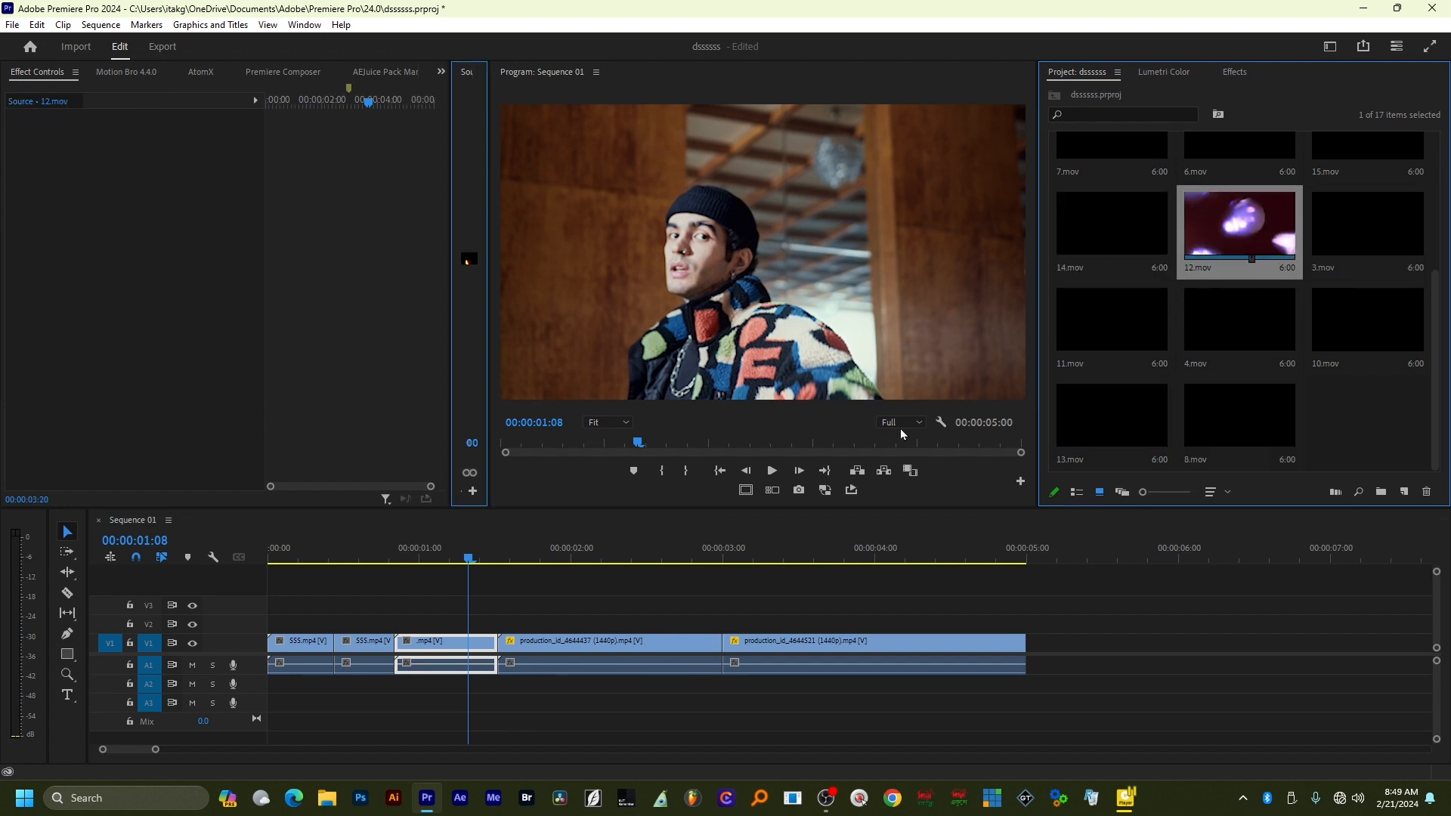
mouse_move(1208, 260)
mouse_down()
mouse_move(408, 603)
mouse_move(407, 627)
mouse_up()
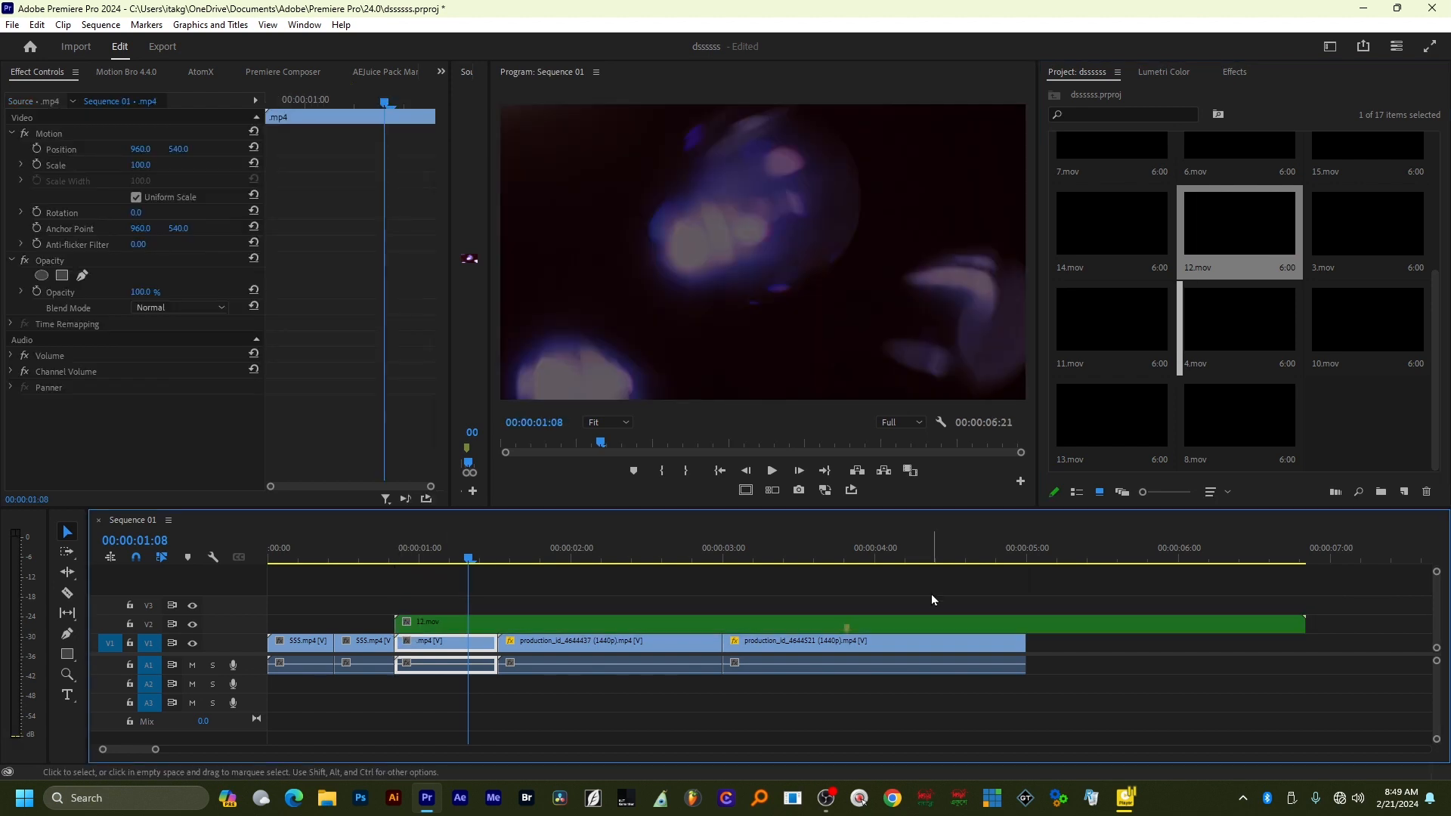
Find the start of the bright flash in 12.mov and split the clip at 00:00:03:13.
click(826, 550)
scroll(863, 606, up, 3)
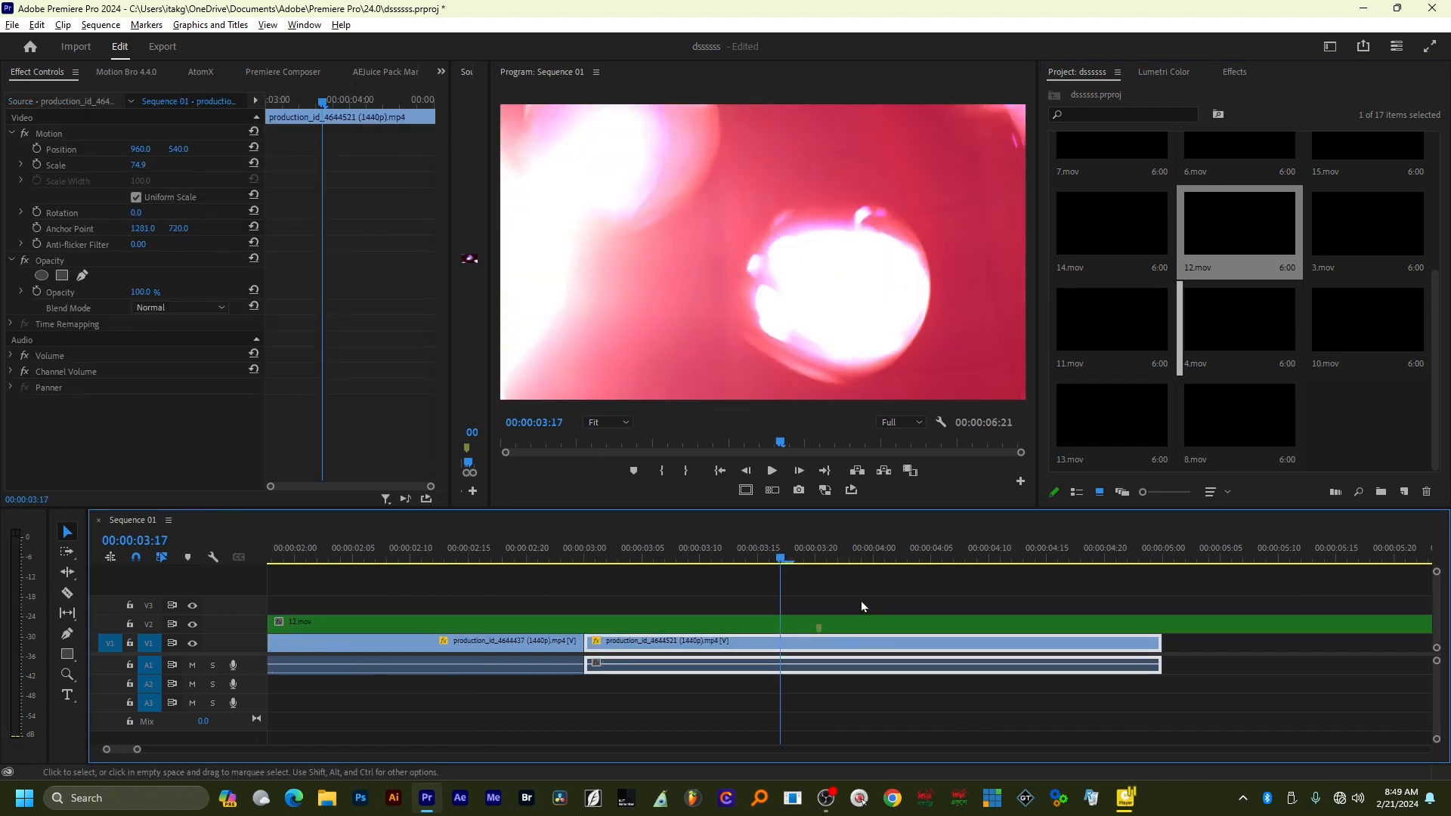
scroll(861, 606, up, 2)
click(811, 557)
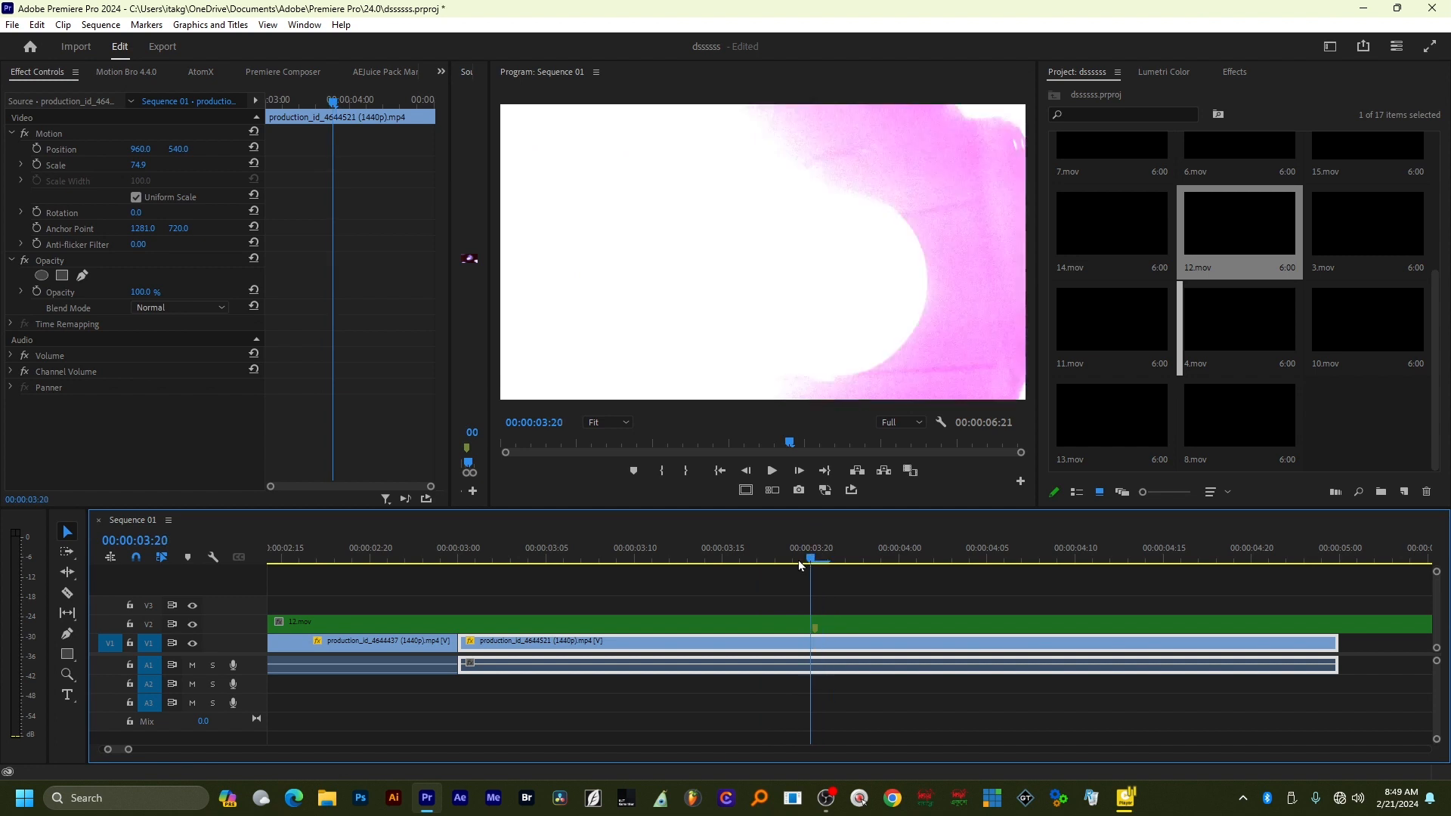
drag(806, 565, 684, 570)
click(696, 622)
key(c)
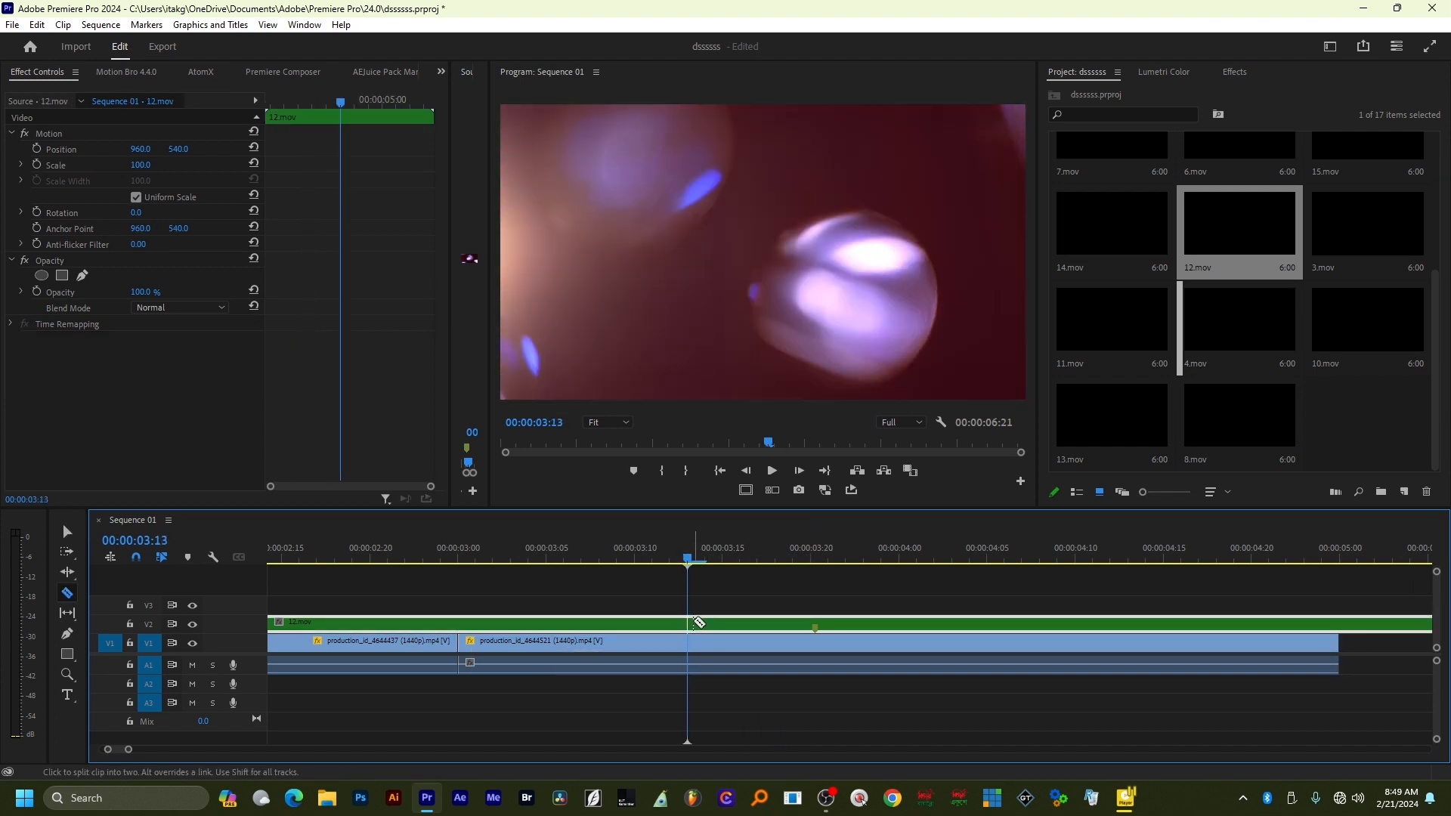
click(688, 622)
Split 12.mov again just after the 4-second mark and delete the pieces before and after the flash.
click(934, 622)
key(v)
click(941, 622)
key(Delete)
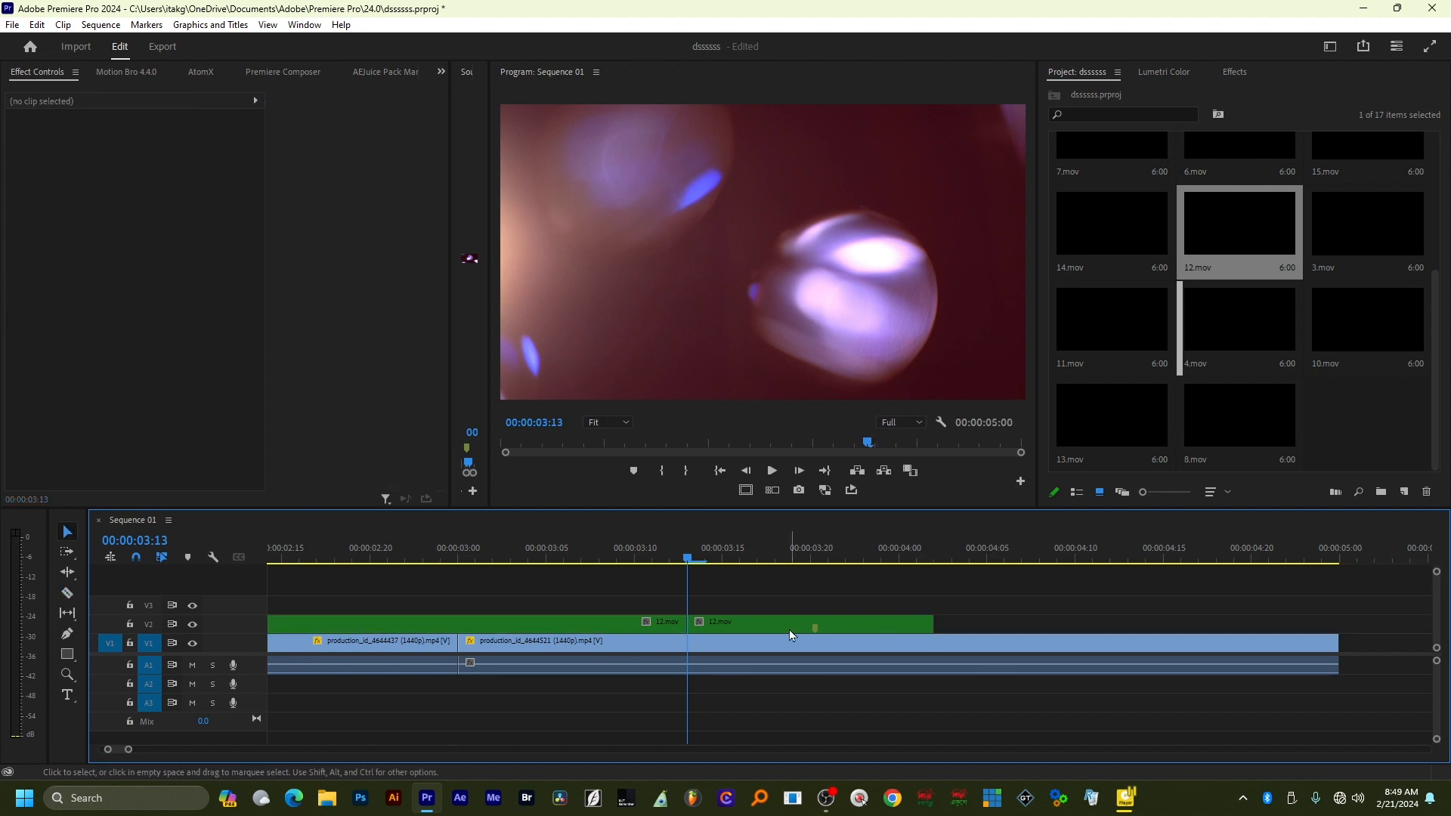
click(624, 623)
key(Delete)
Move the trimmed 12.mov clip on V2 over the cut between the two street clips at 00:00:03:00.
scroll(675, 621, down, 3)
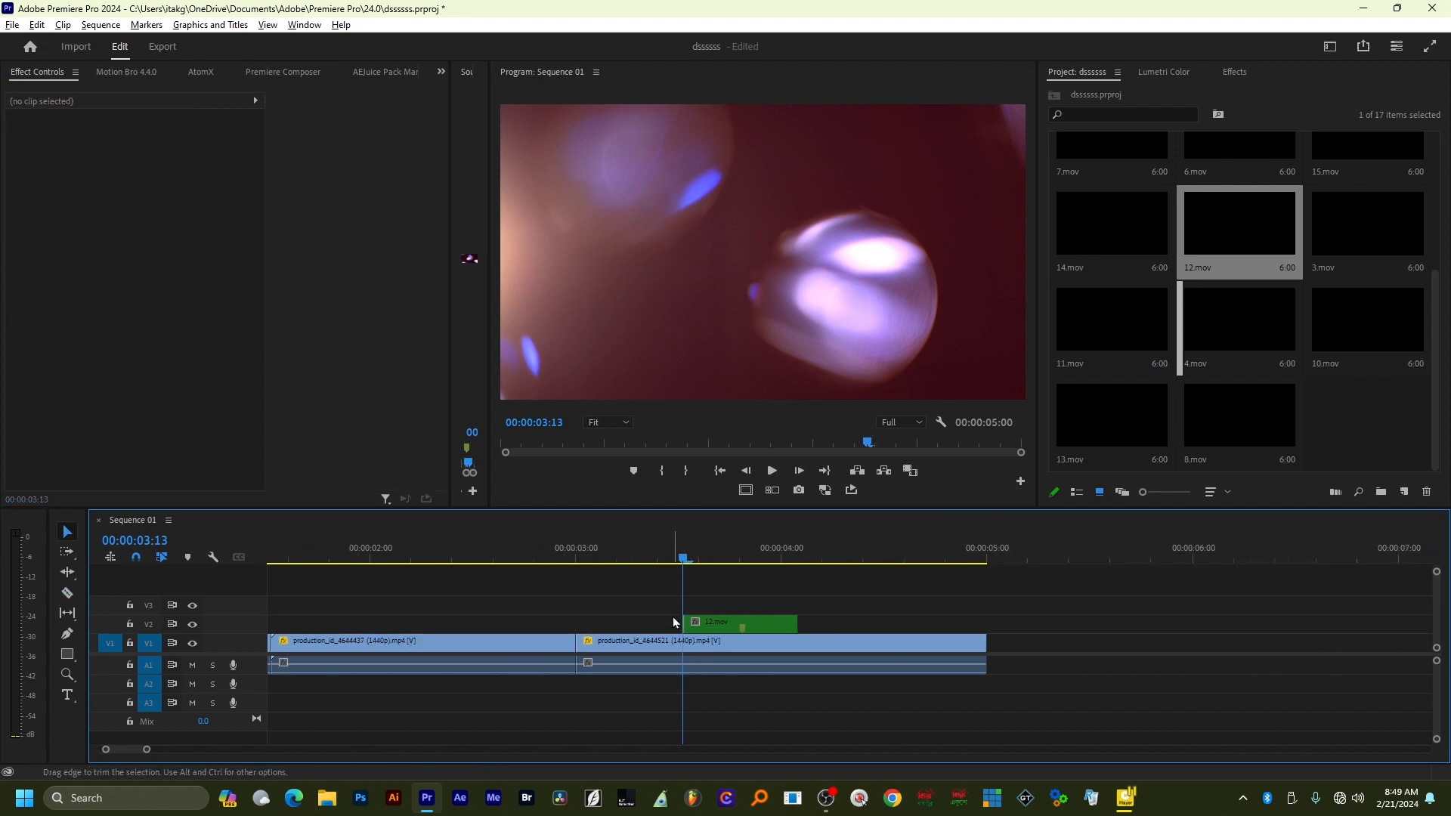
click(722, 624)
drag(739, 625, 629, 630)
scroll(629, 631, up, 5)
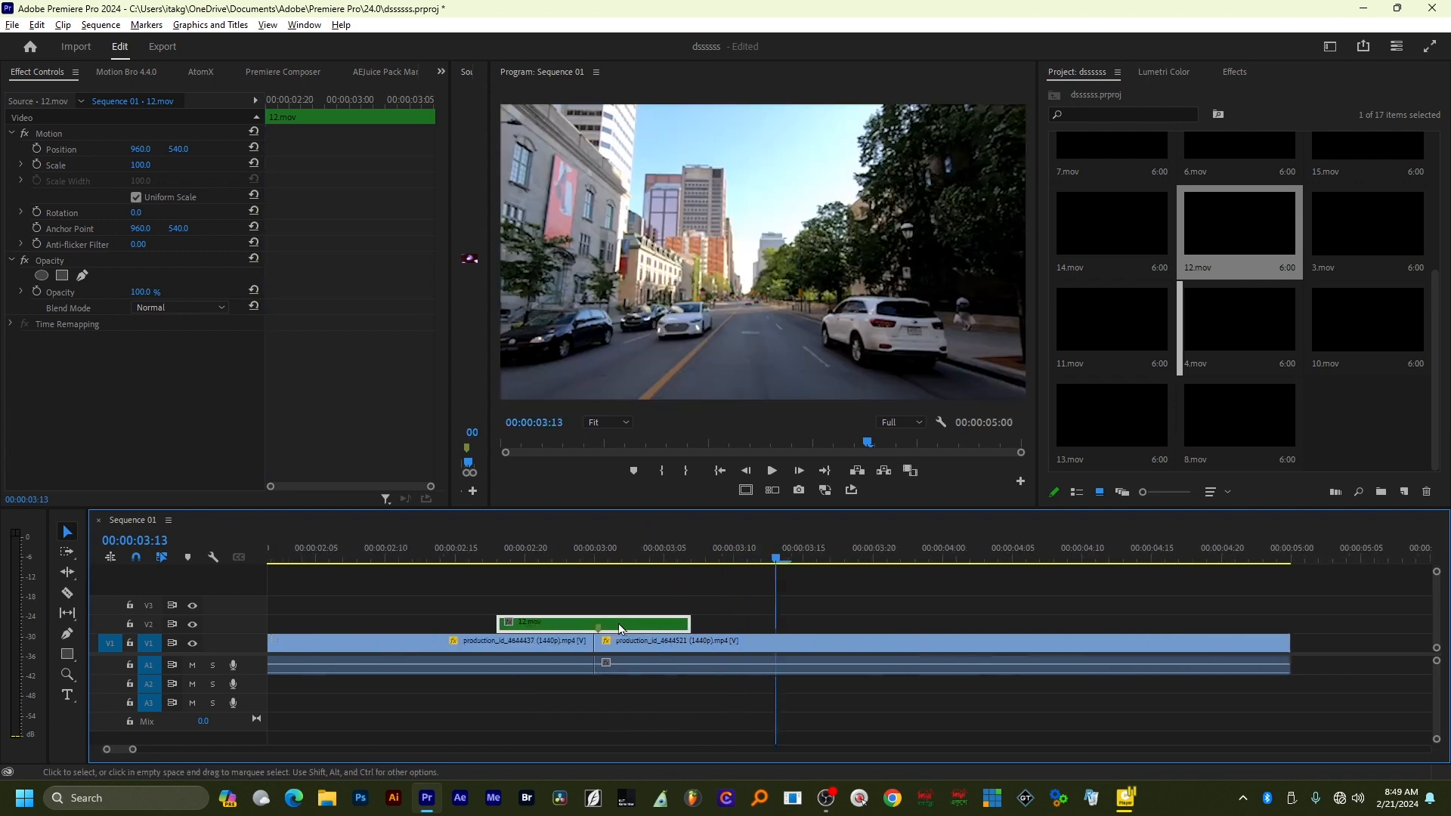
click(582, 560)
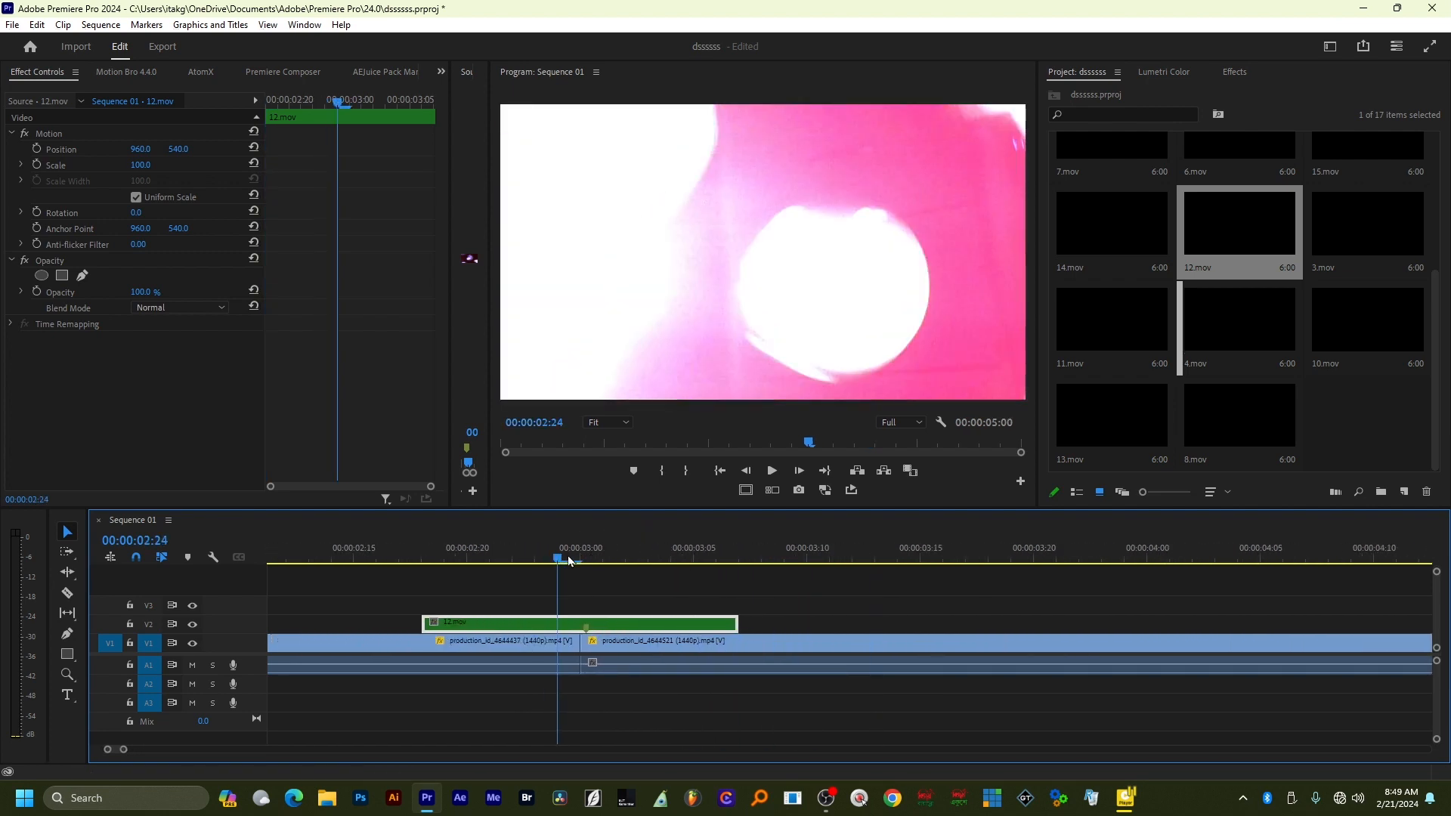
click(602, 588)
Set the blend mode of the 12.mov clip on V2 to Screen.
click(627, 630)
mouse_move(627, 629)
mouse_down()
mouse_move(614, 630)
mouse_move(641, 630)
mouse_up()
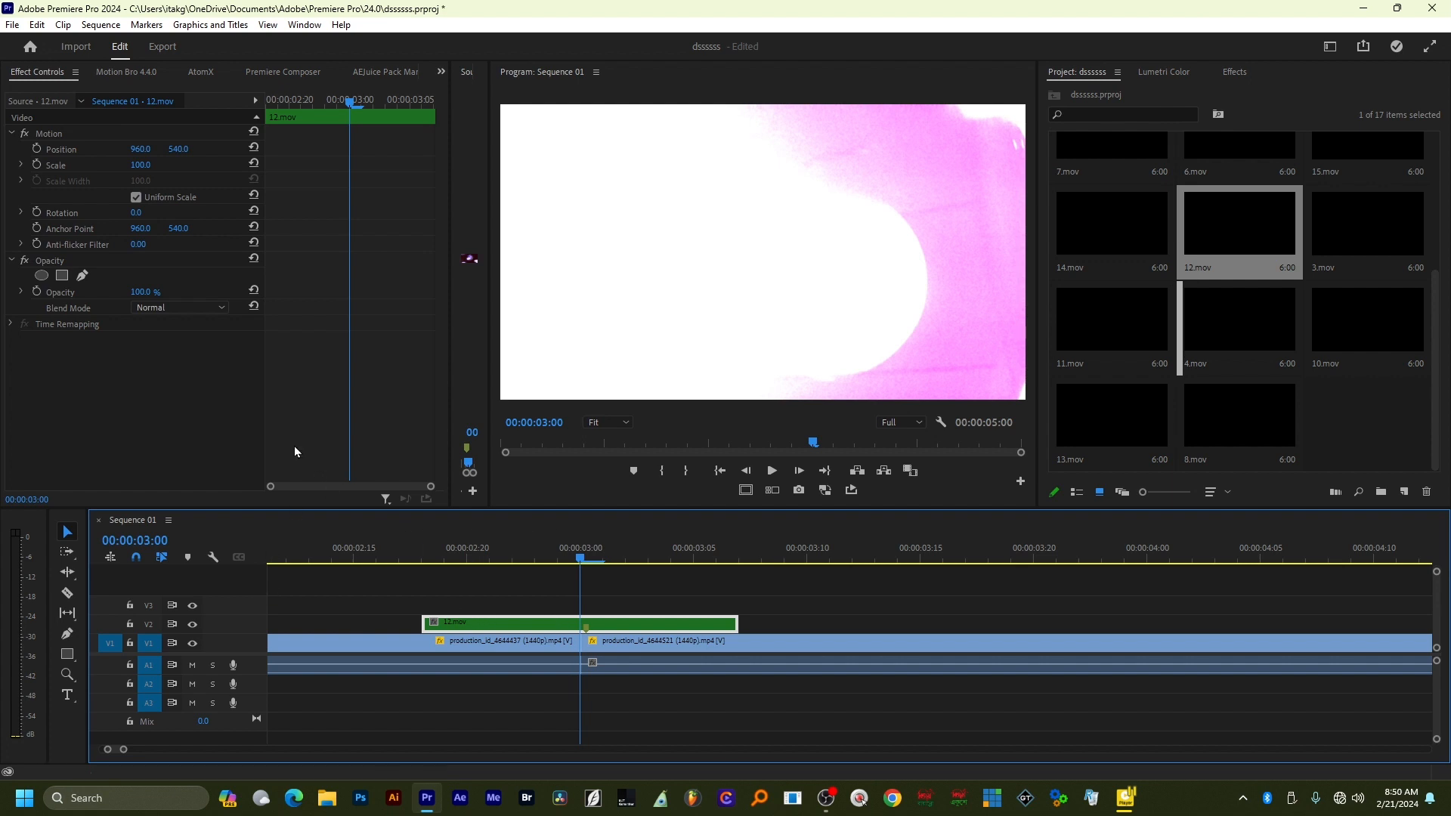
click(186, 306)
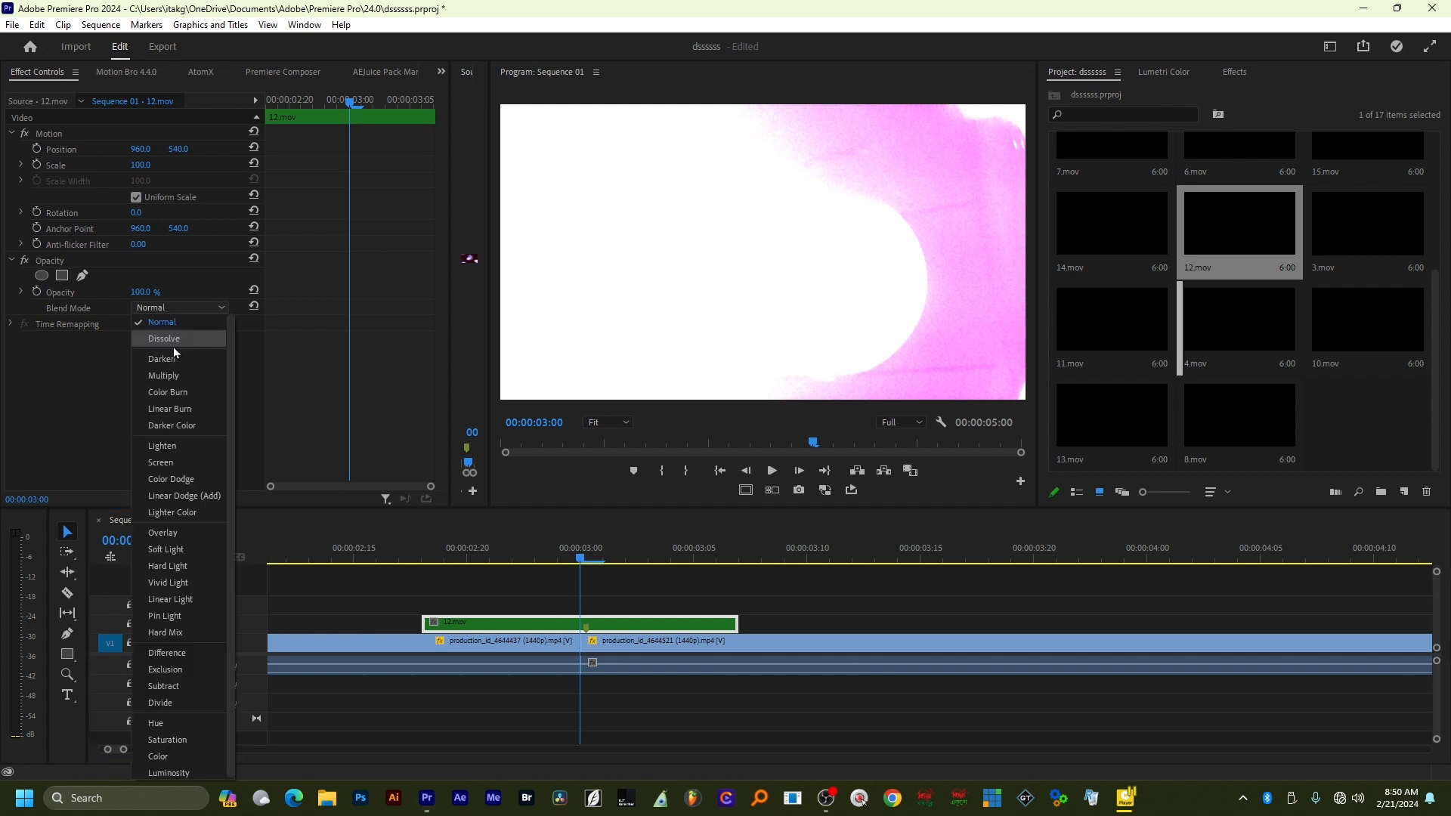
click(170, 462)
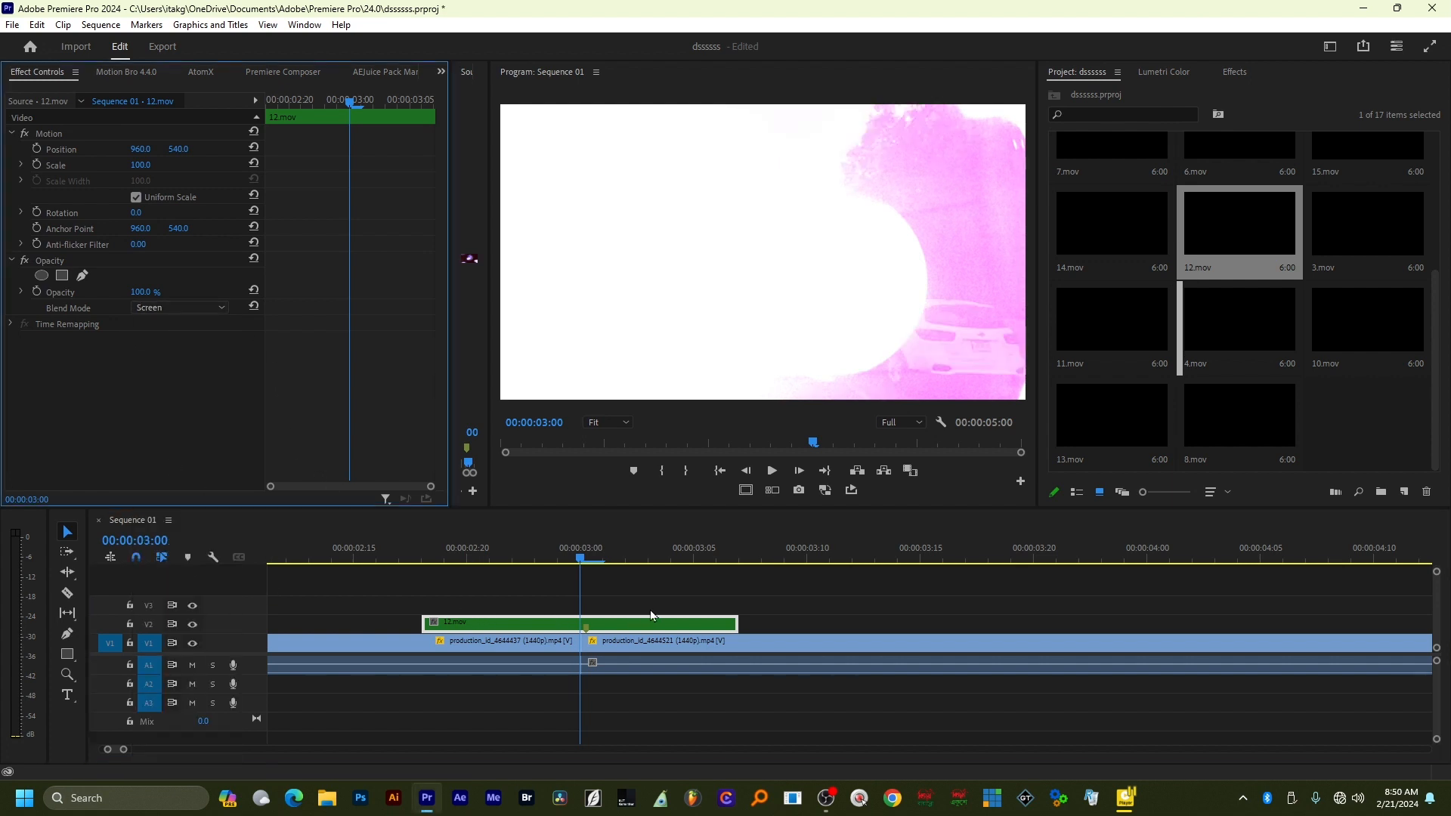
Play back the 12.mov flash transition over the street-clip cut at 00:00:03:00, starting from about 00:00:02:15.
click(467, 555)
click(349, 558)
key(space)
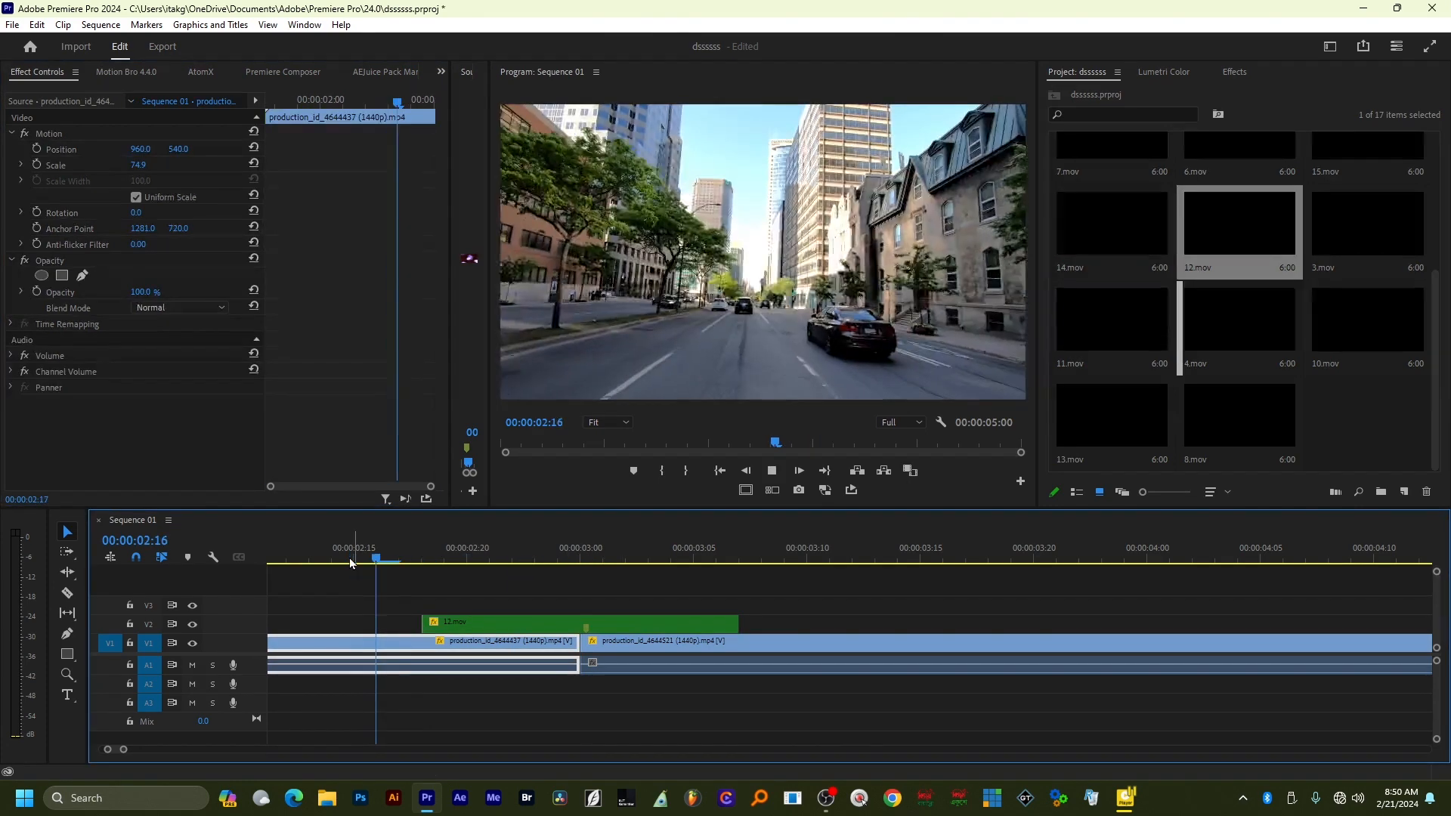
click(450, 562)
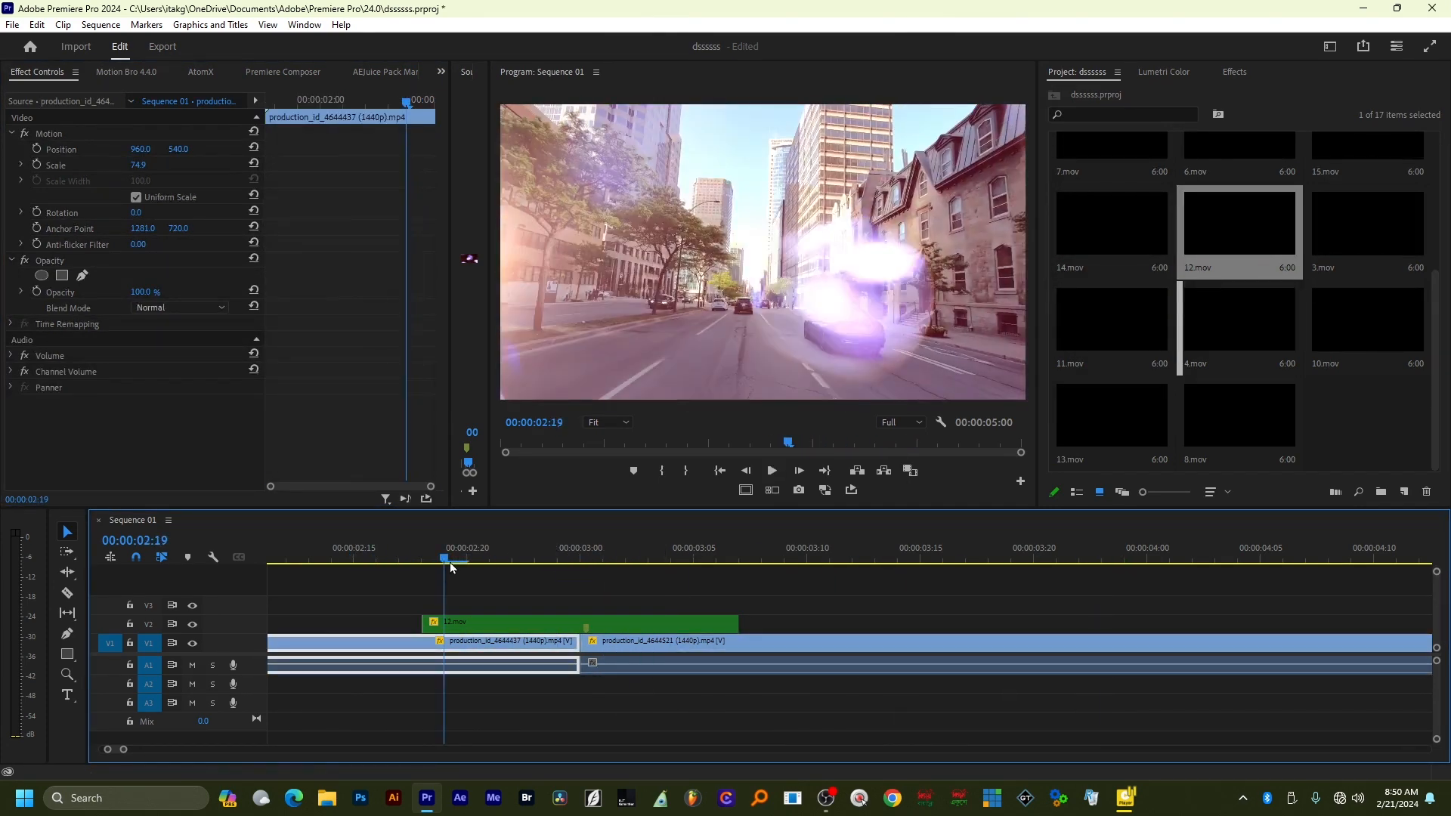
key(space)
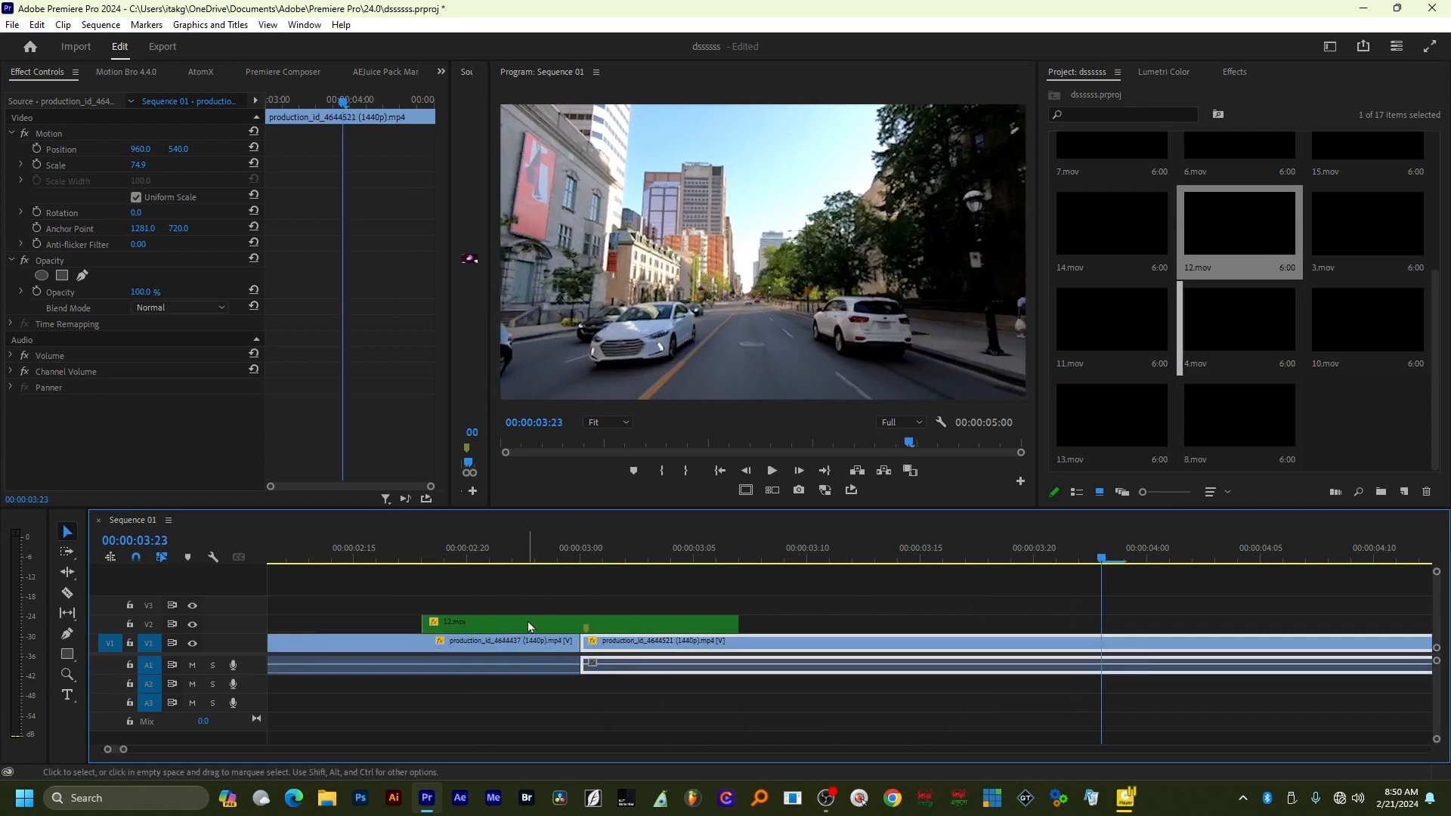
Duplicate the trimmed 12.mov clip on V2 and place the copy over the cut between 555.mp4 and the next clip at 00:00:00:21.
scroll(532, 621, down, 5)
scroll(781, 668, down, 4)
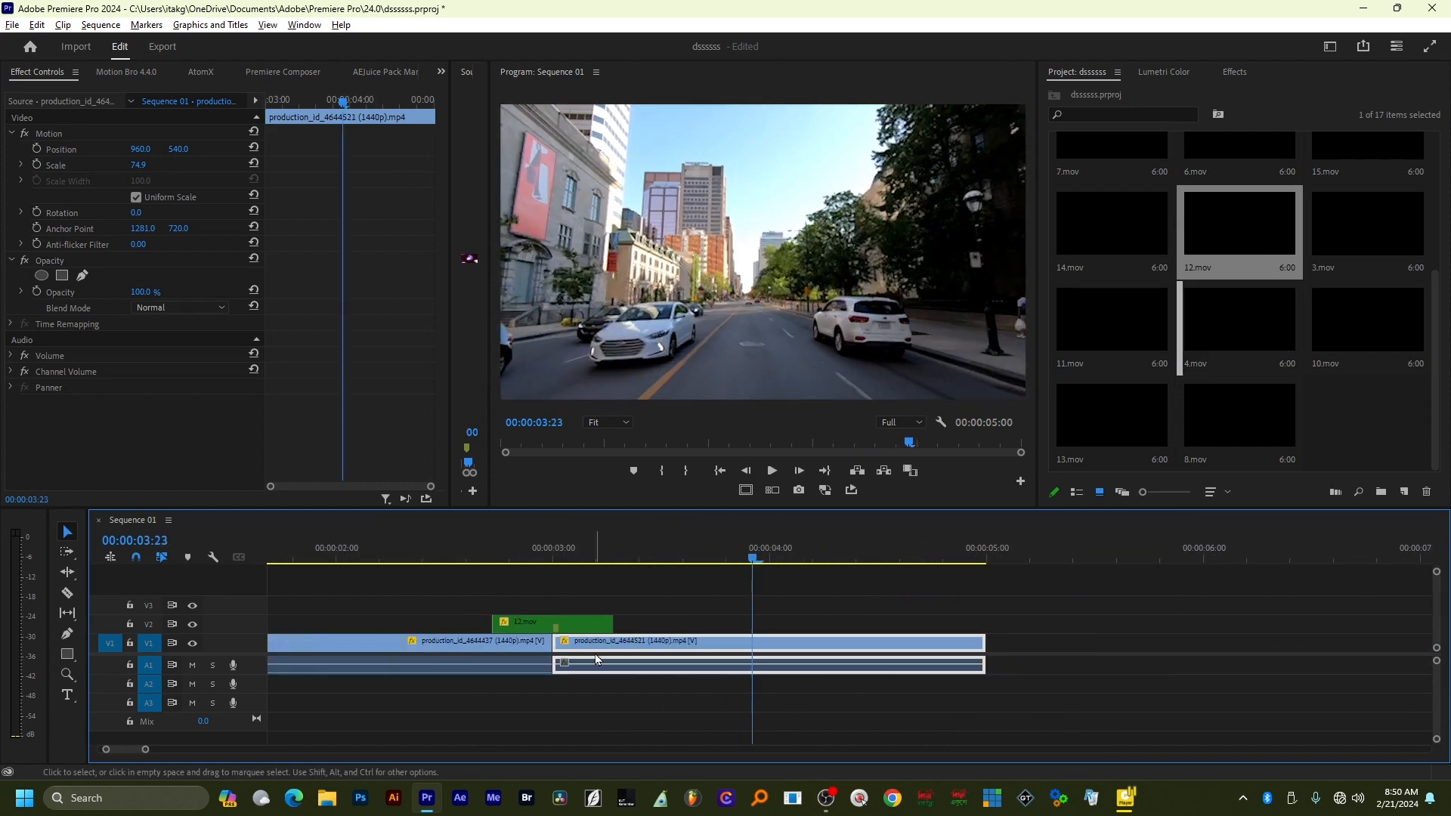
drag(586, 629, 317, 636)
click(285, 553)
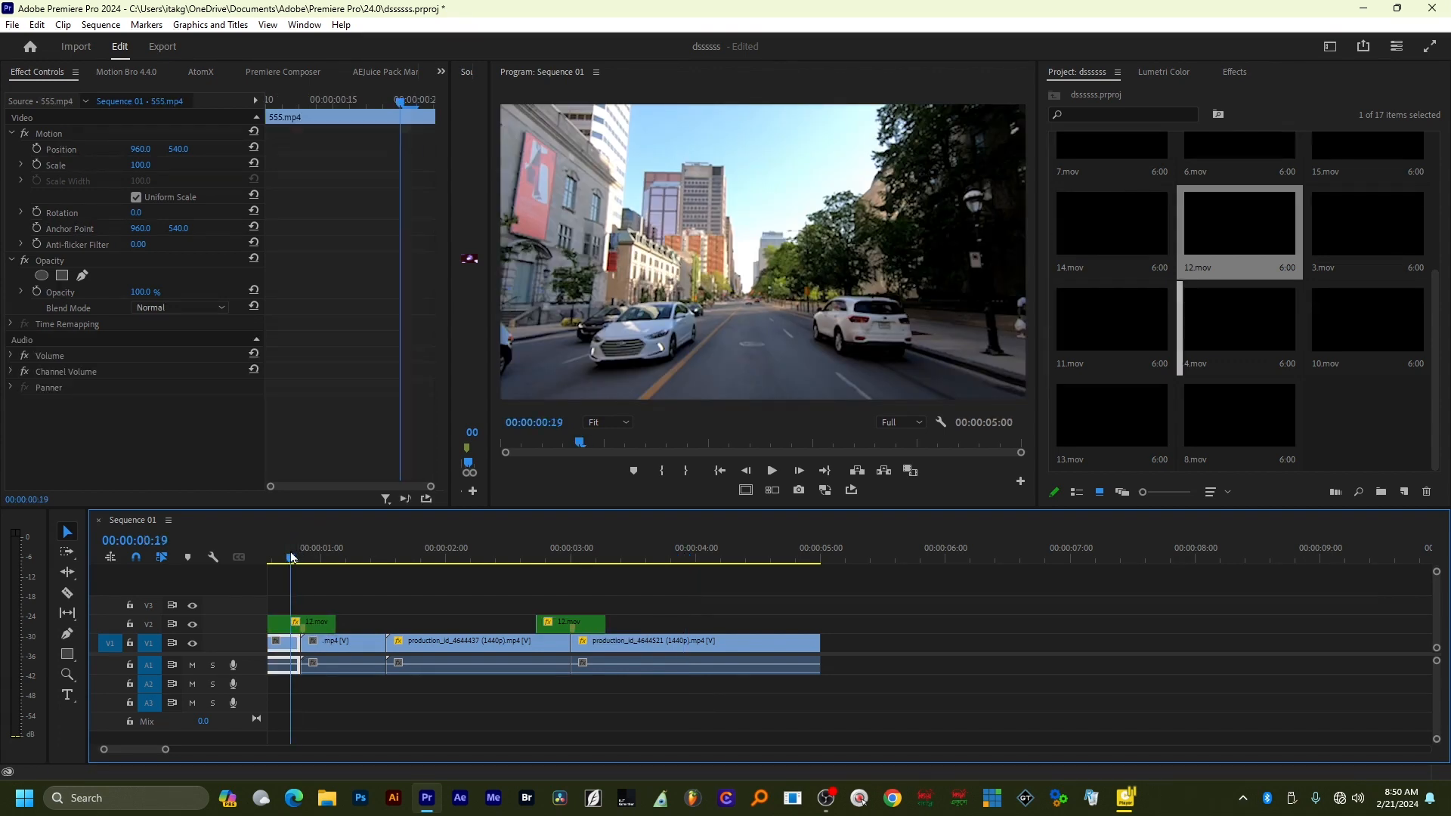
scroll(321, 560, up, 2)
scroll(320, 560, up, 4)
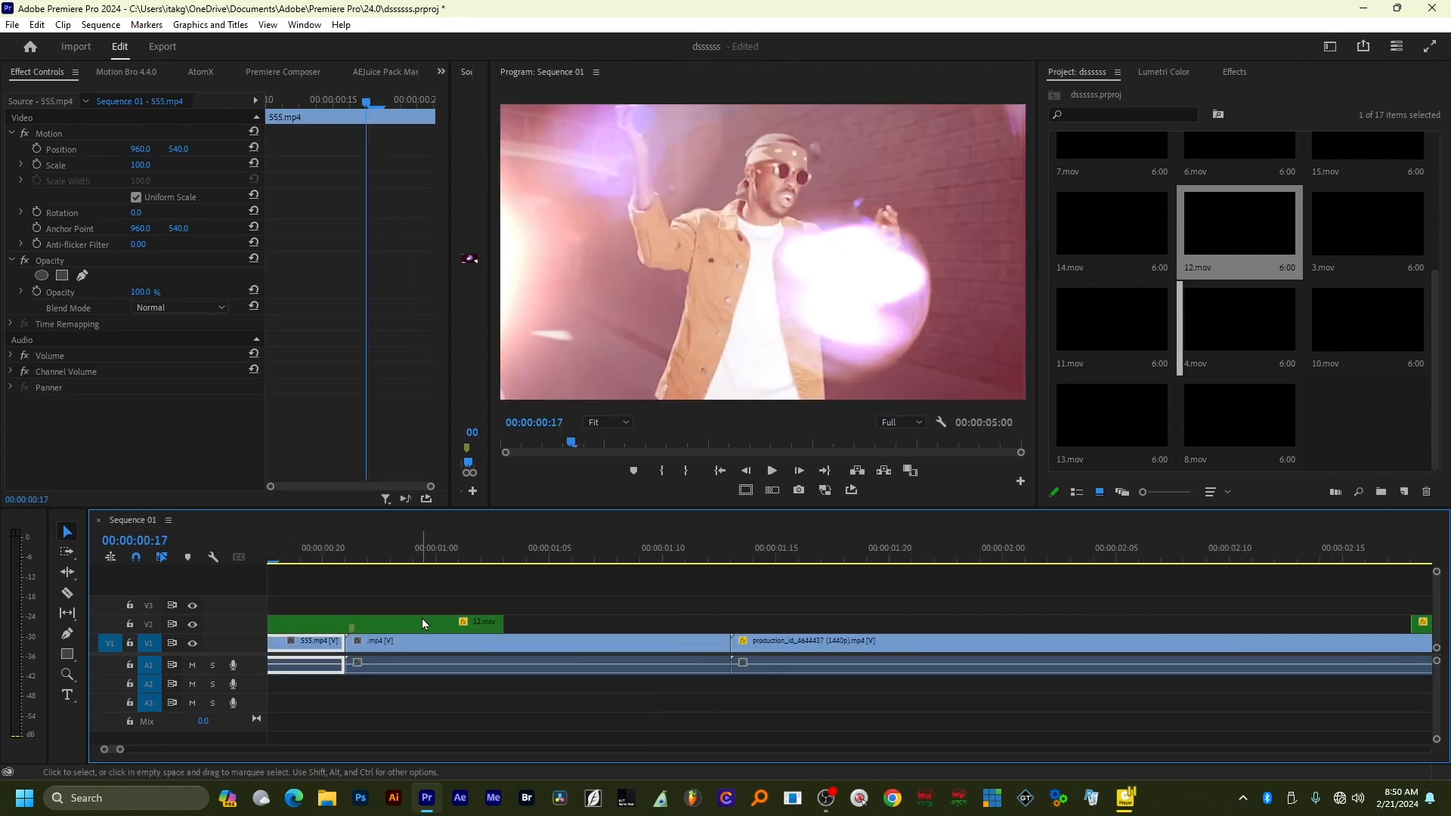
Disable the copied 12.mov clip to view the cut at 00:00:00:21 without the flash, and re-enable it.
click(422, 622)
key(shift+e)
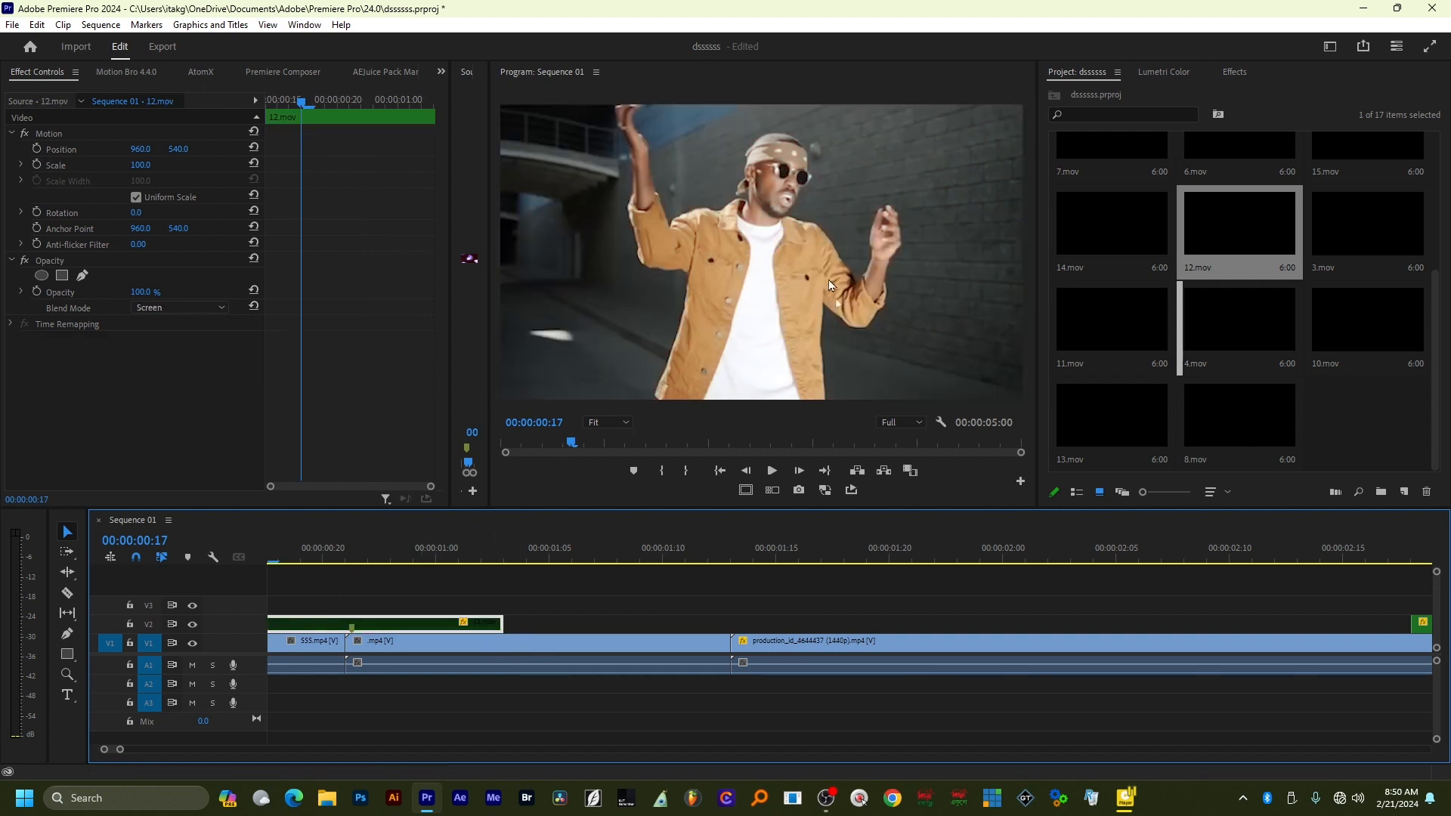
drag(491, 558, 356, 565)
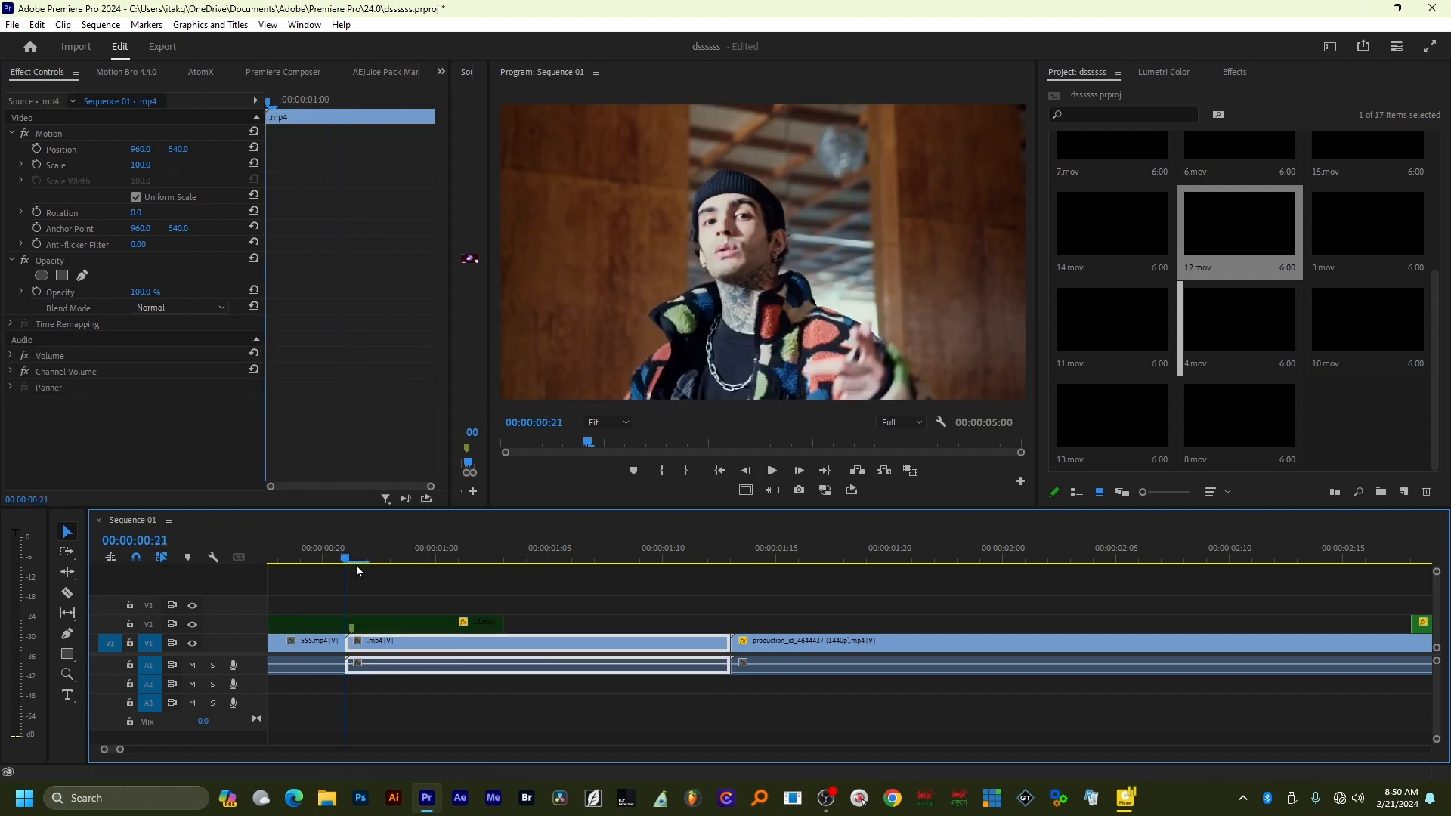
click(369, 632)
key(shift+e)
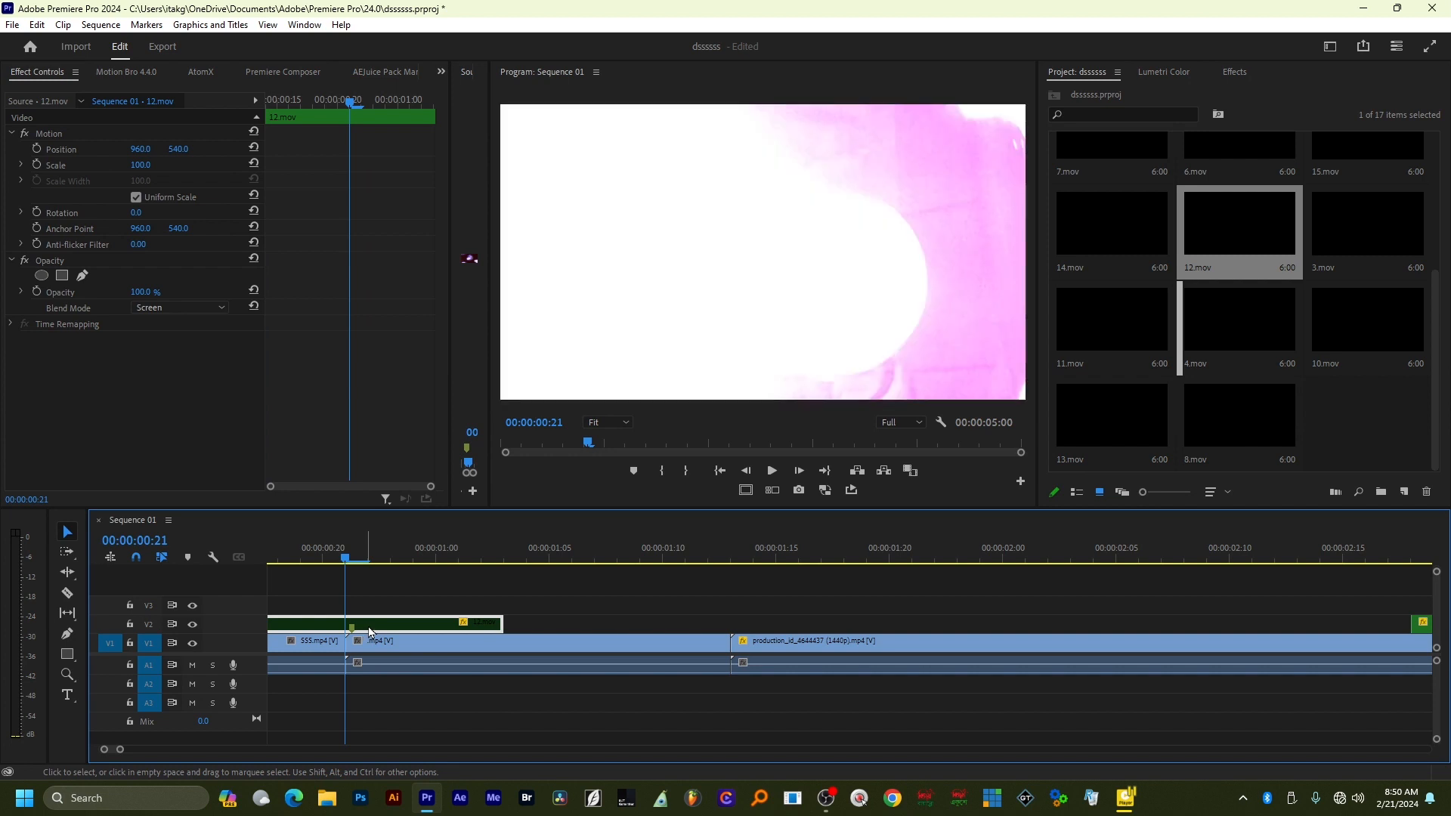
Play back the flash transition over the first 12.mov cut, starting from 00:00:00:11, and scrub back to 00:00:00:19.
scroll(467, 650, down, 2)
click(286, 557)
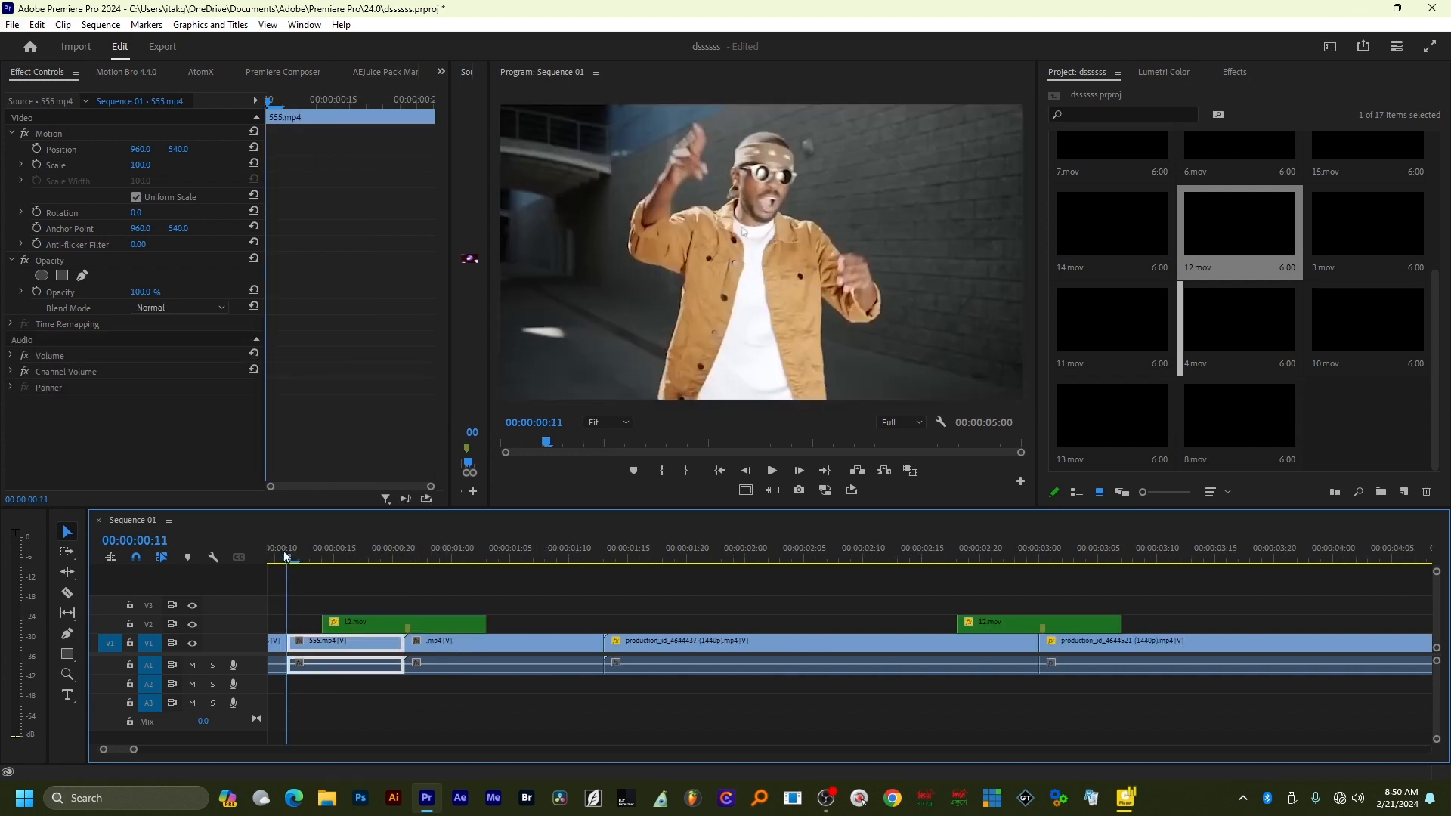
scroll(286, 557, up, 1)
key(space)
key(space)
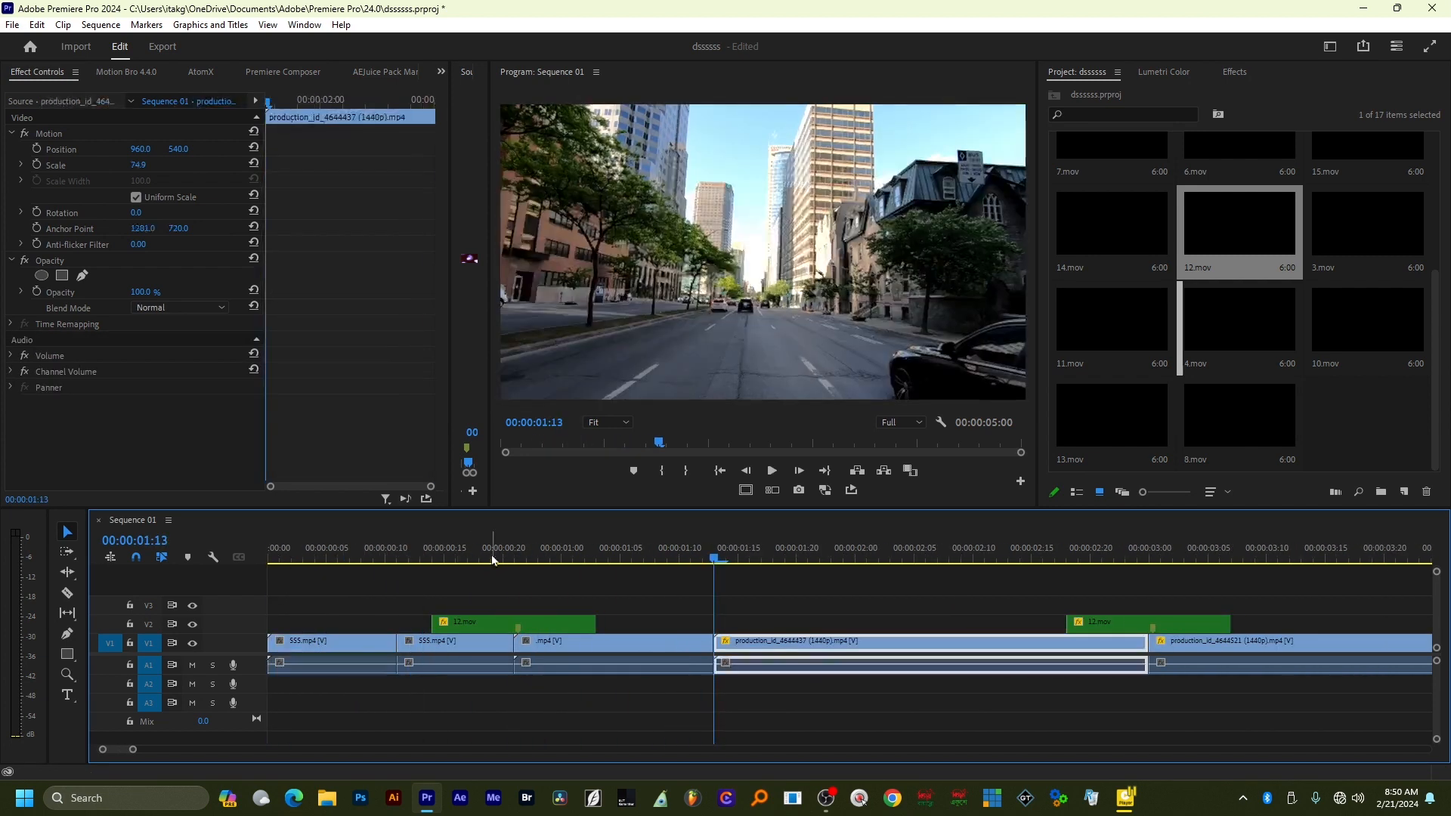
click(492, 560)
mouse_move(492, 560)
mouse_down()
mouse_move(560, 565)
mouse_move(433, 561)
mouse_move(599, 574)
mouse_move(491, 561)
mouse_up()
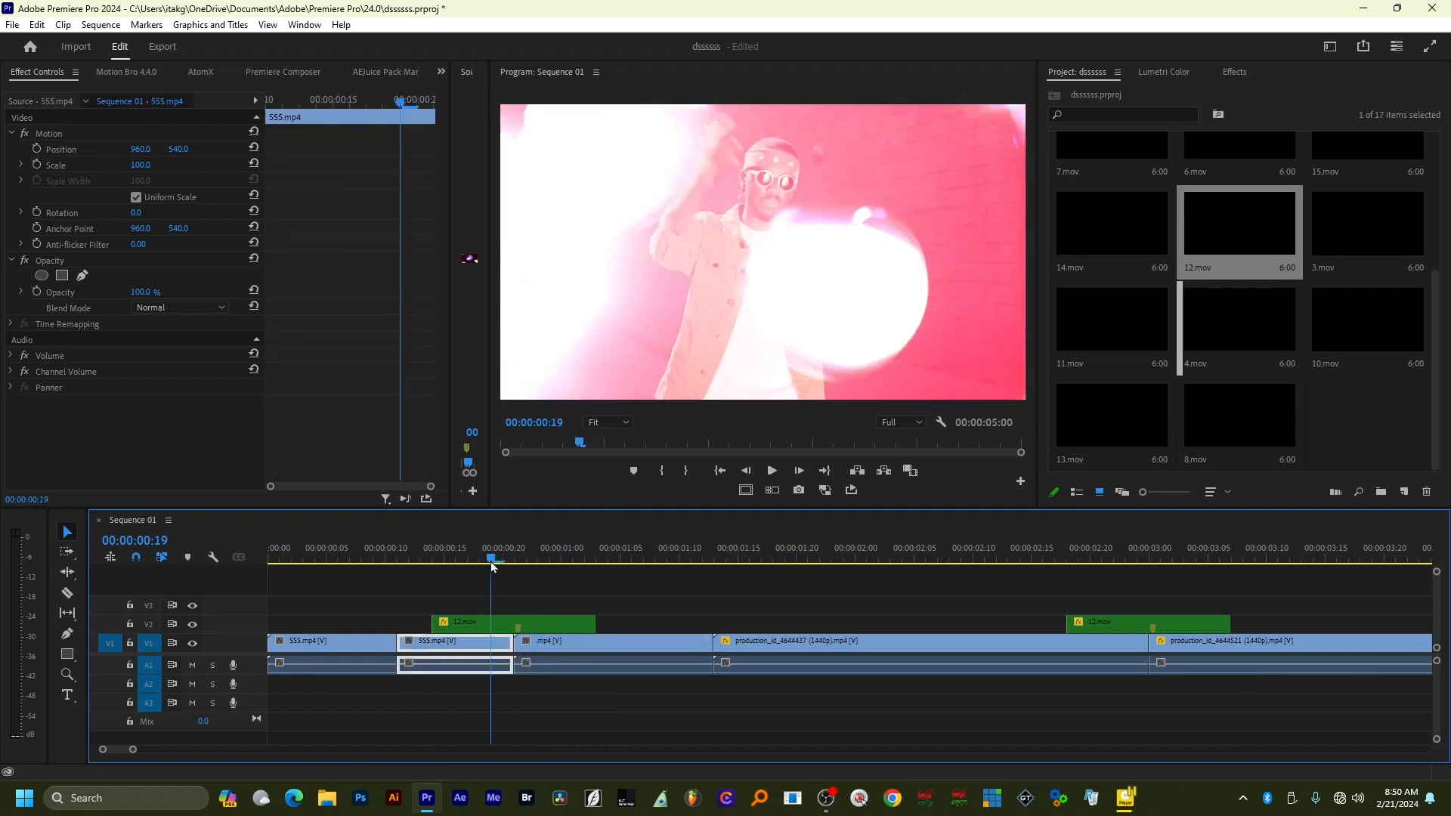
Preview other lighting overlays in the project and place 10.mov on V3 starting at 00:00:01:10.
click(1120, 233)
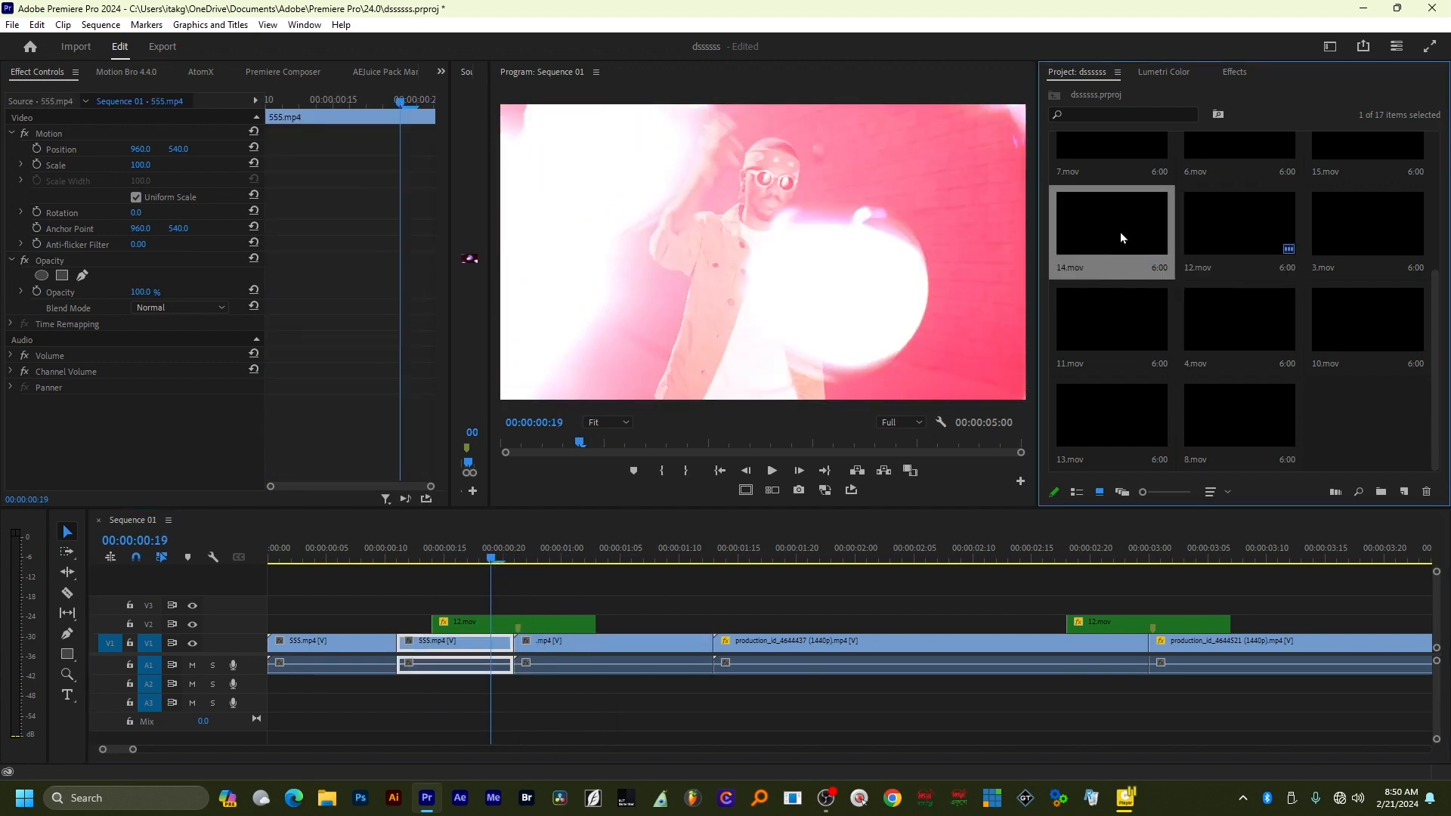
click(1385, 235)
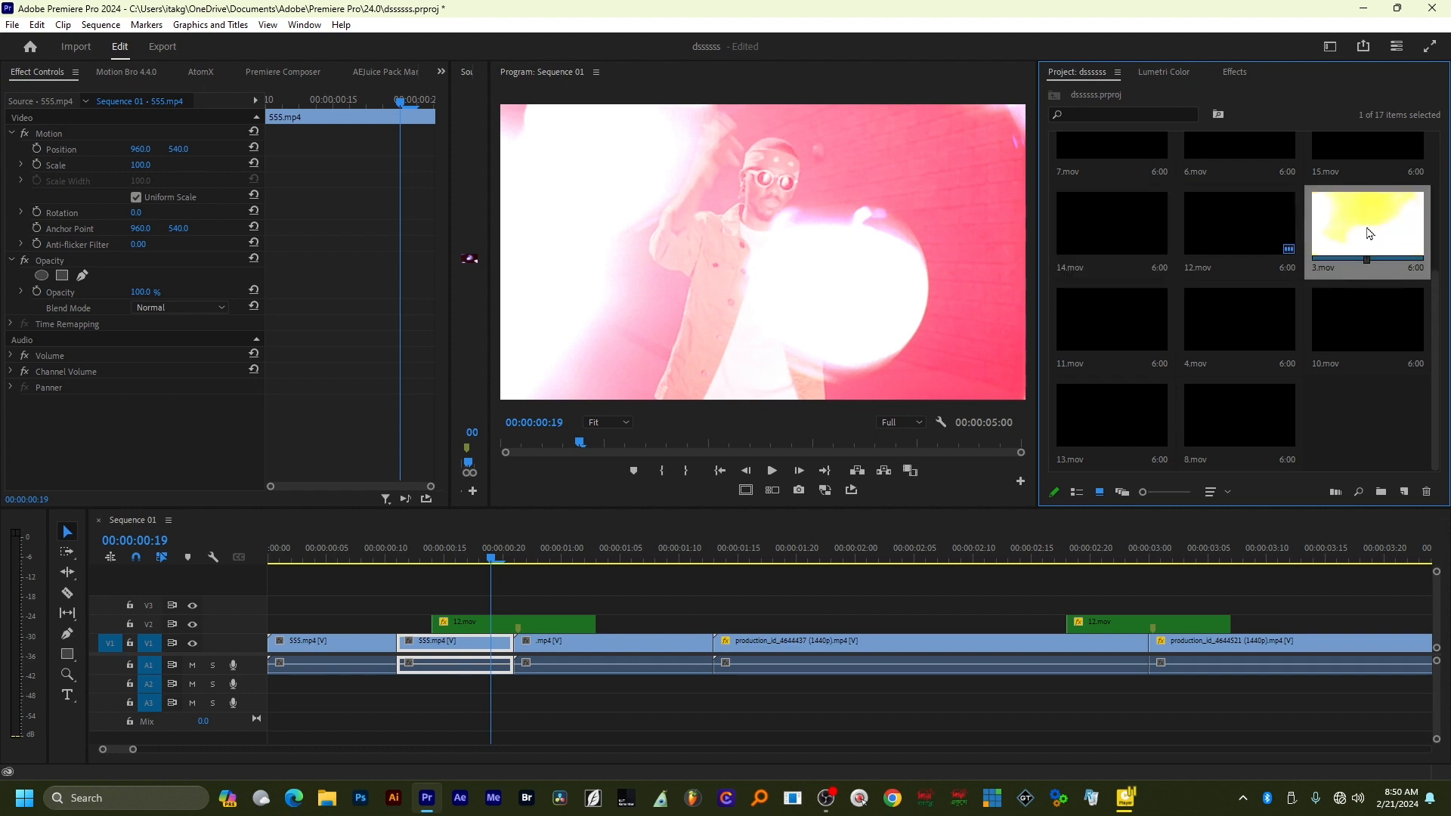
click(1380, 311)
drag(1373, 333, 690, 616)
key(minus)
key(minus)
key(minus)
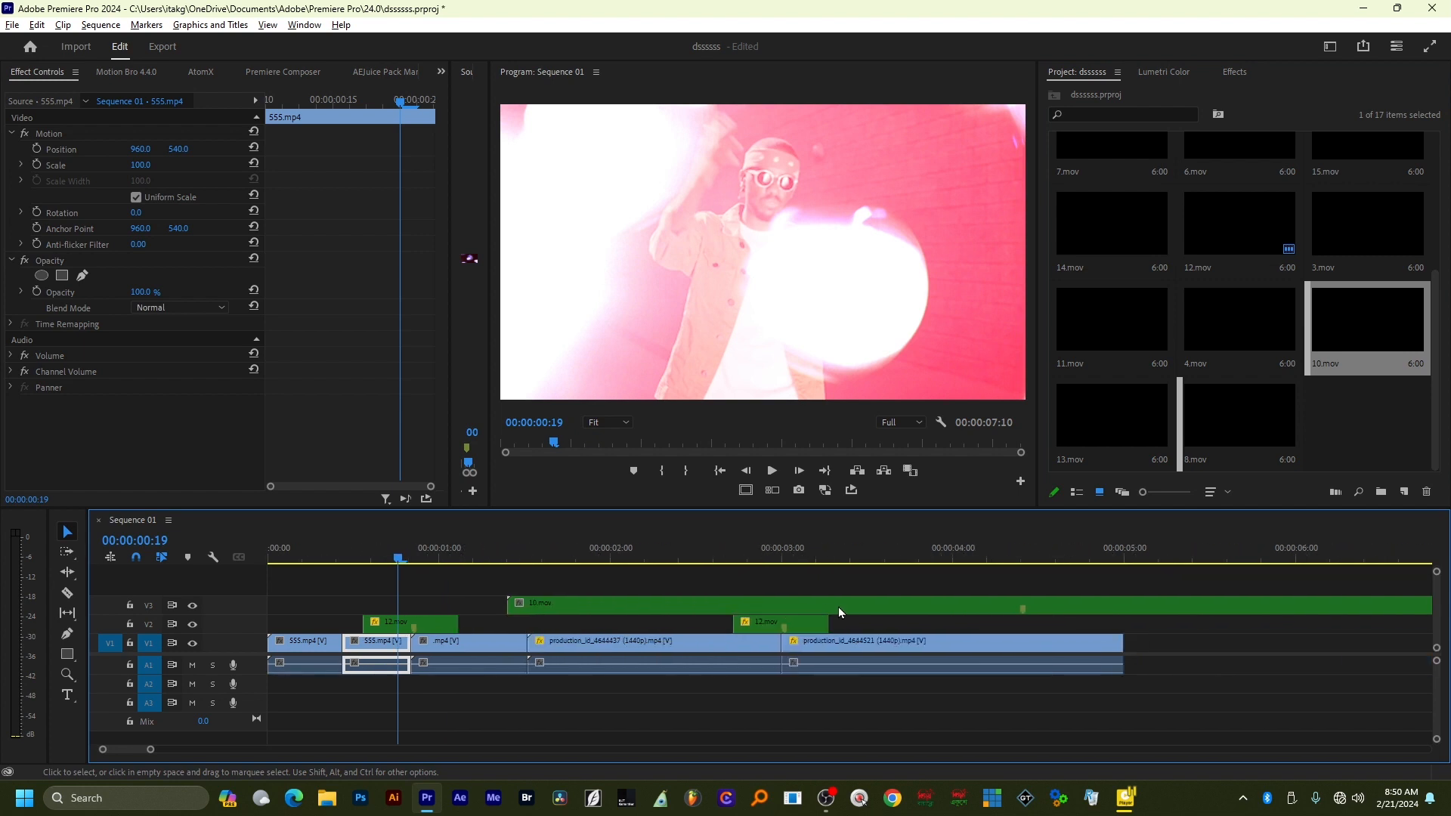
Scrub to the flash in 10.mov and set the clip's speed to 400%.
drag(752, 561, 746, 561)
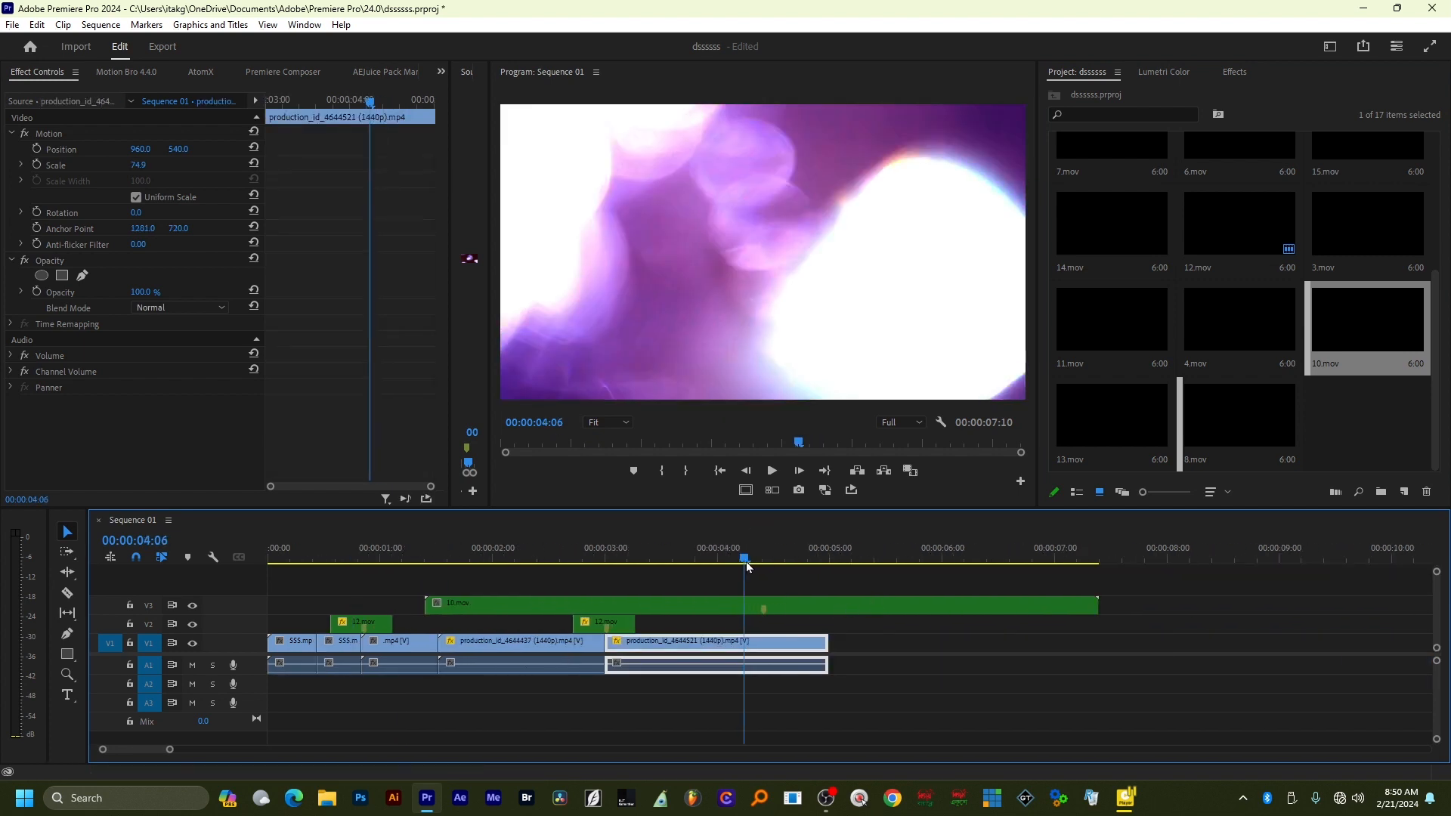
click(814, 613)
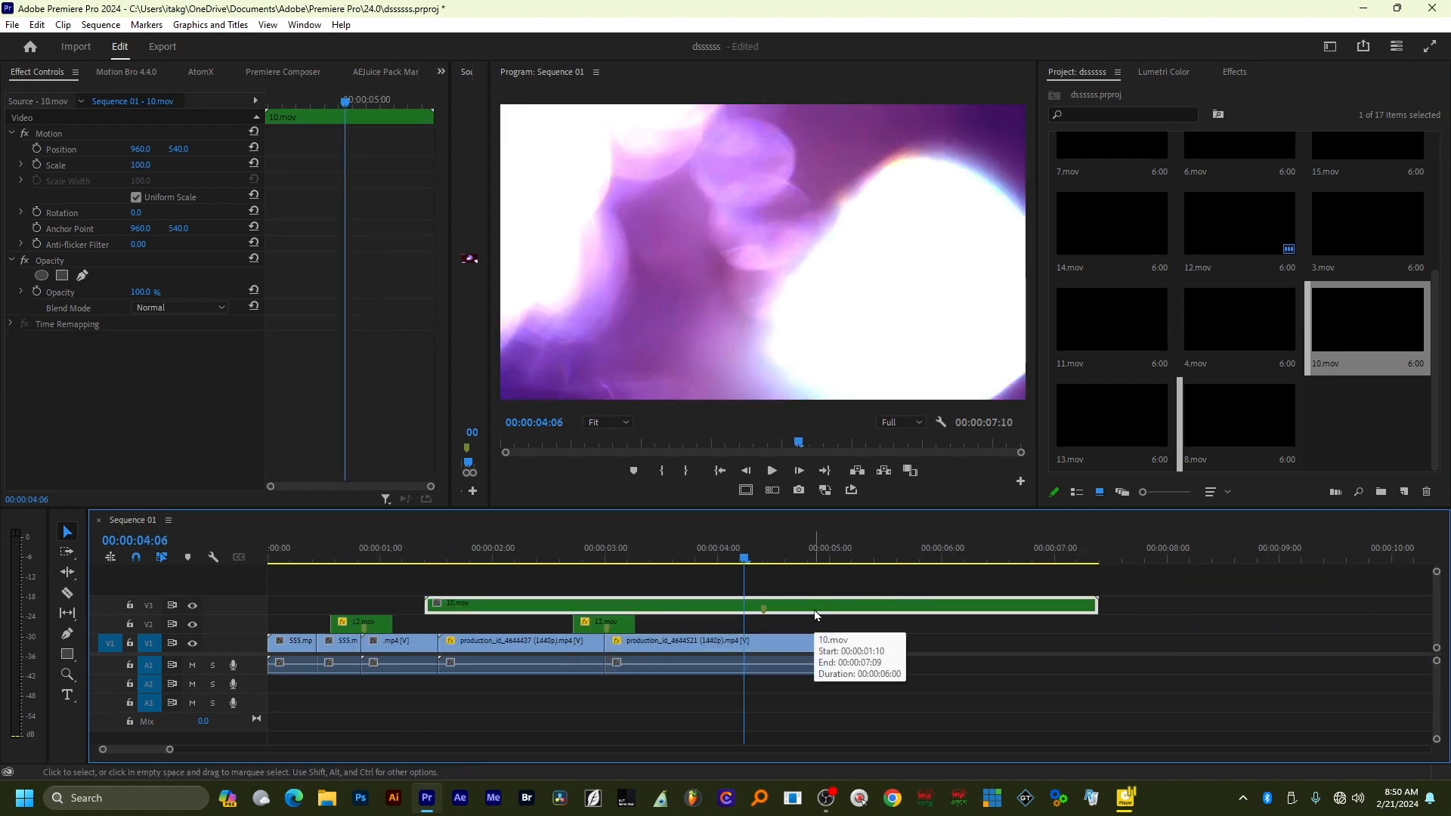
key(ctrl+r)
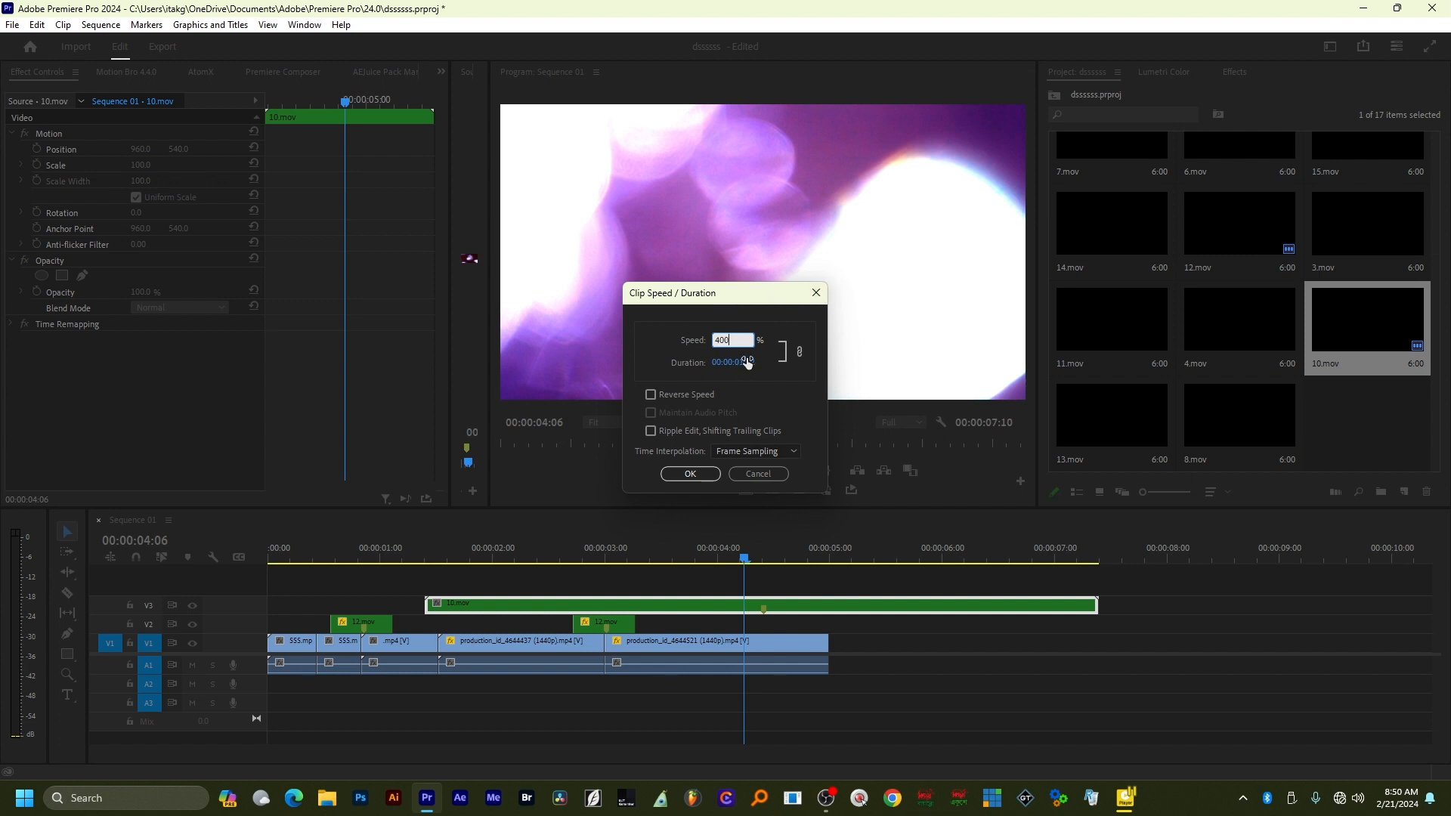
click(693, 475)
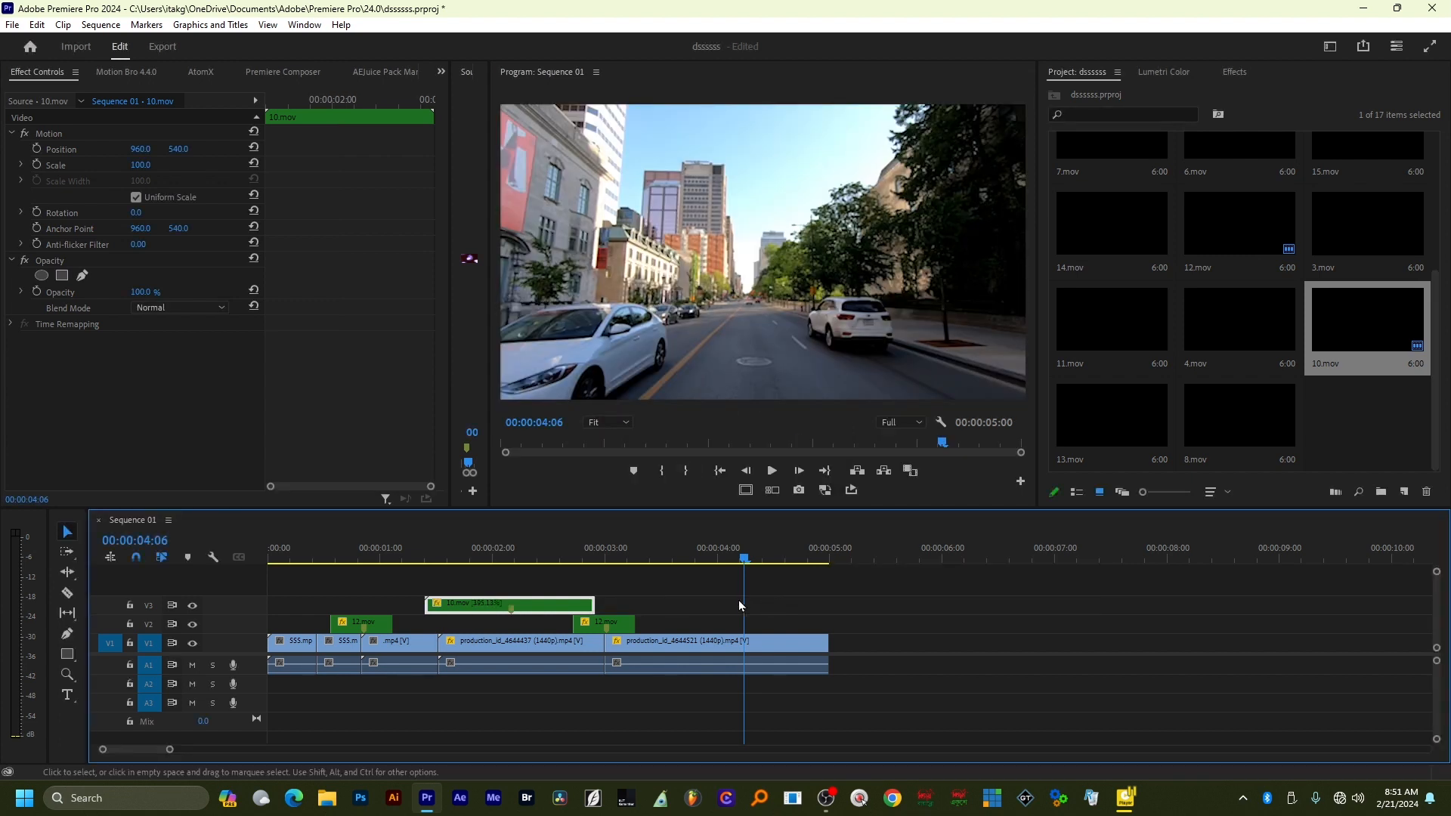
Shift 10.mov slightly earlier on V3 and set its speed to 700%.
drag(546, 601, 502, 607)
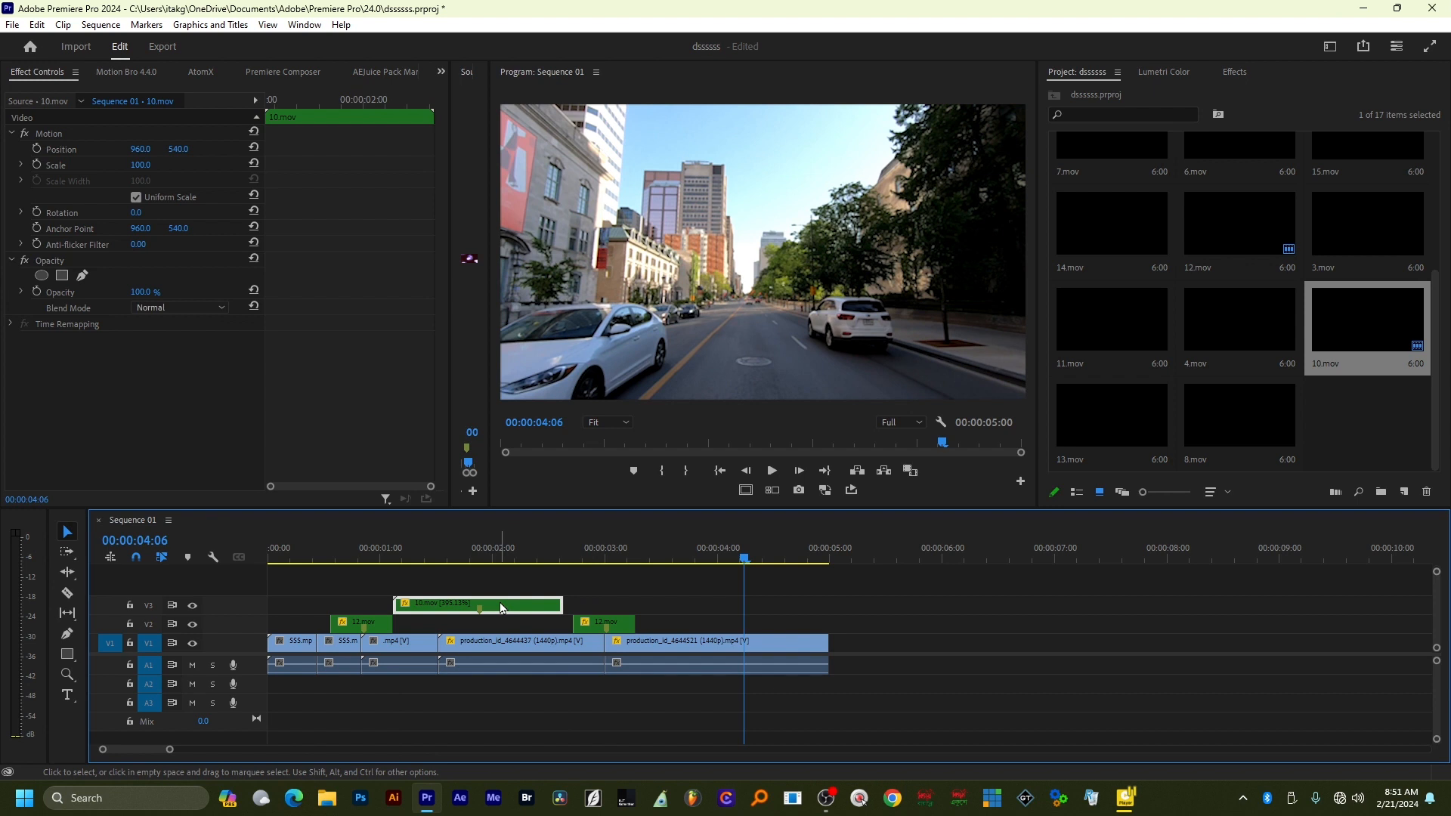
key(ctrl+r)
text(500)
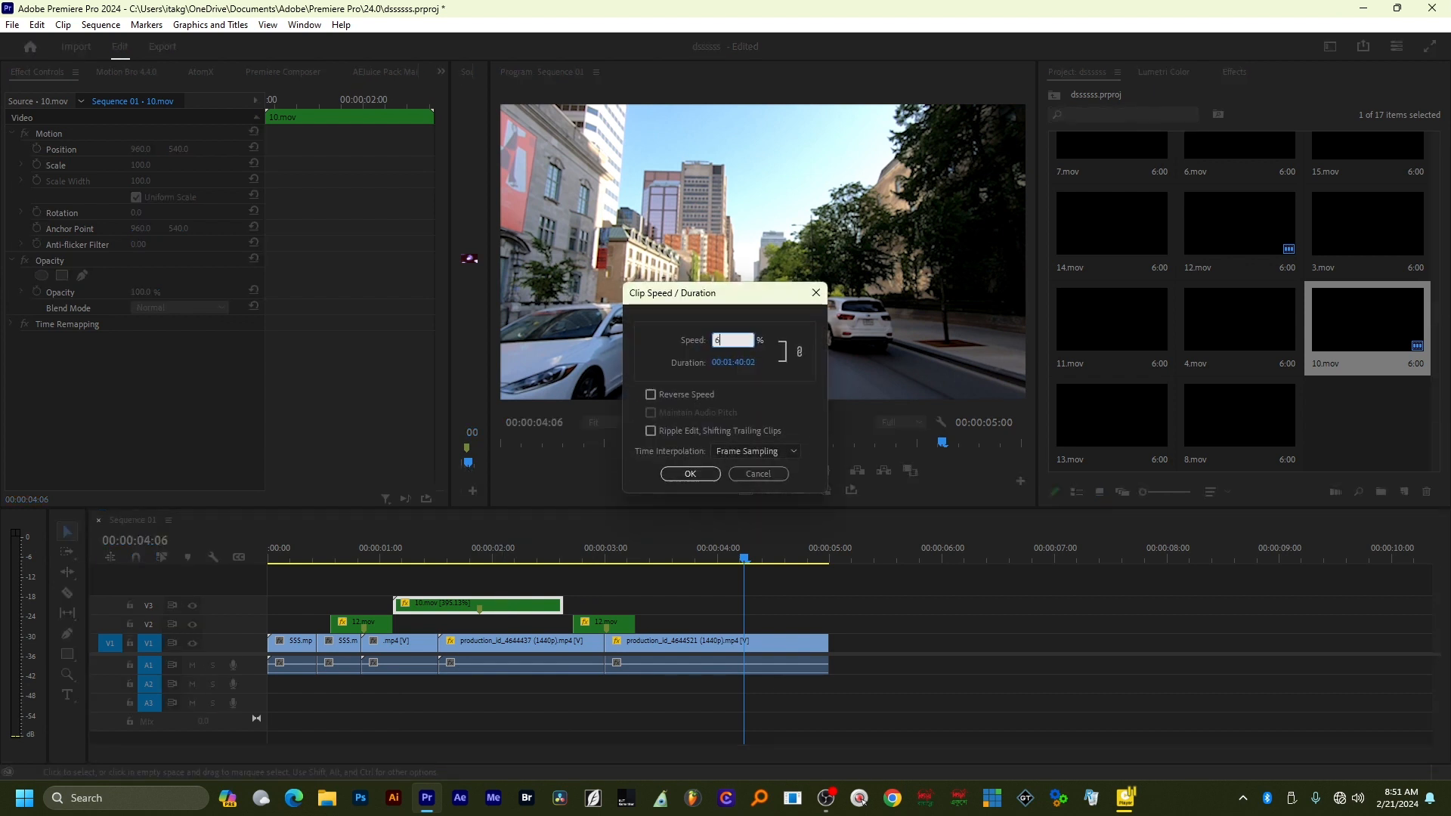
text(0)
key(BackSpace)
key(BackSpace)
text(7)
key(Return)
Move the first 12.mov clip up to V4 and place 10.mov on V2 over the cut at 00:00:01:13.
scroll(452, 652, up, 4)
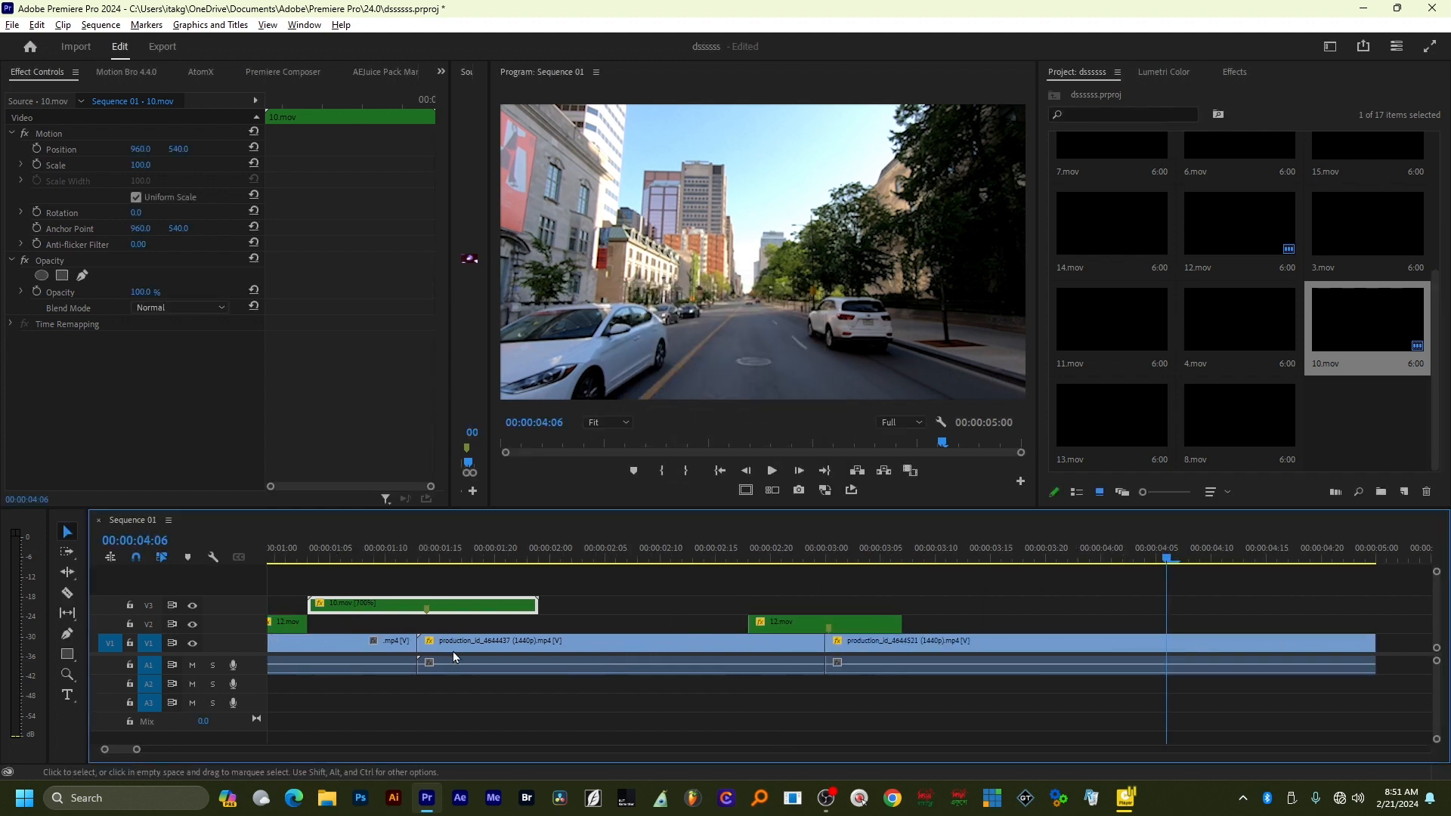
scroll(802, 676, up, 2)
drag(344, 624, 345, 587)
drag(665, 606, 663, 631)
click(546, 613)
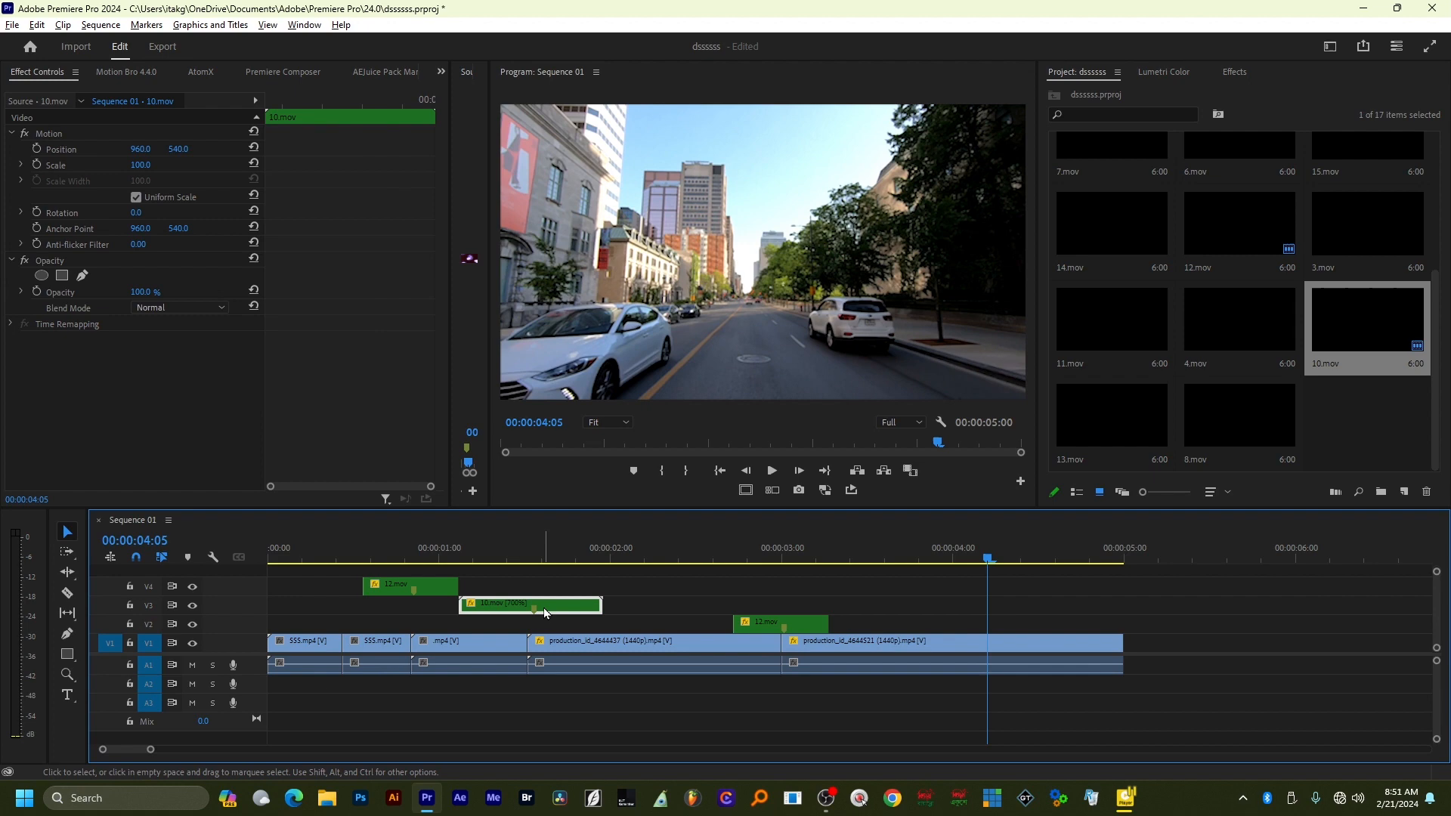
mouse_move(546, 613)
mouse_down()
mouse_move(546, 632)
mouse_move(608, 621)
mouse_move(549, 623)
mouse_up()
scroll(546, 631, up, 5)
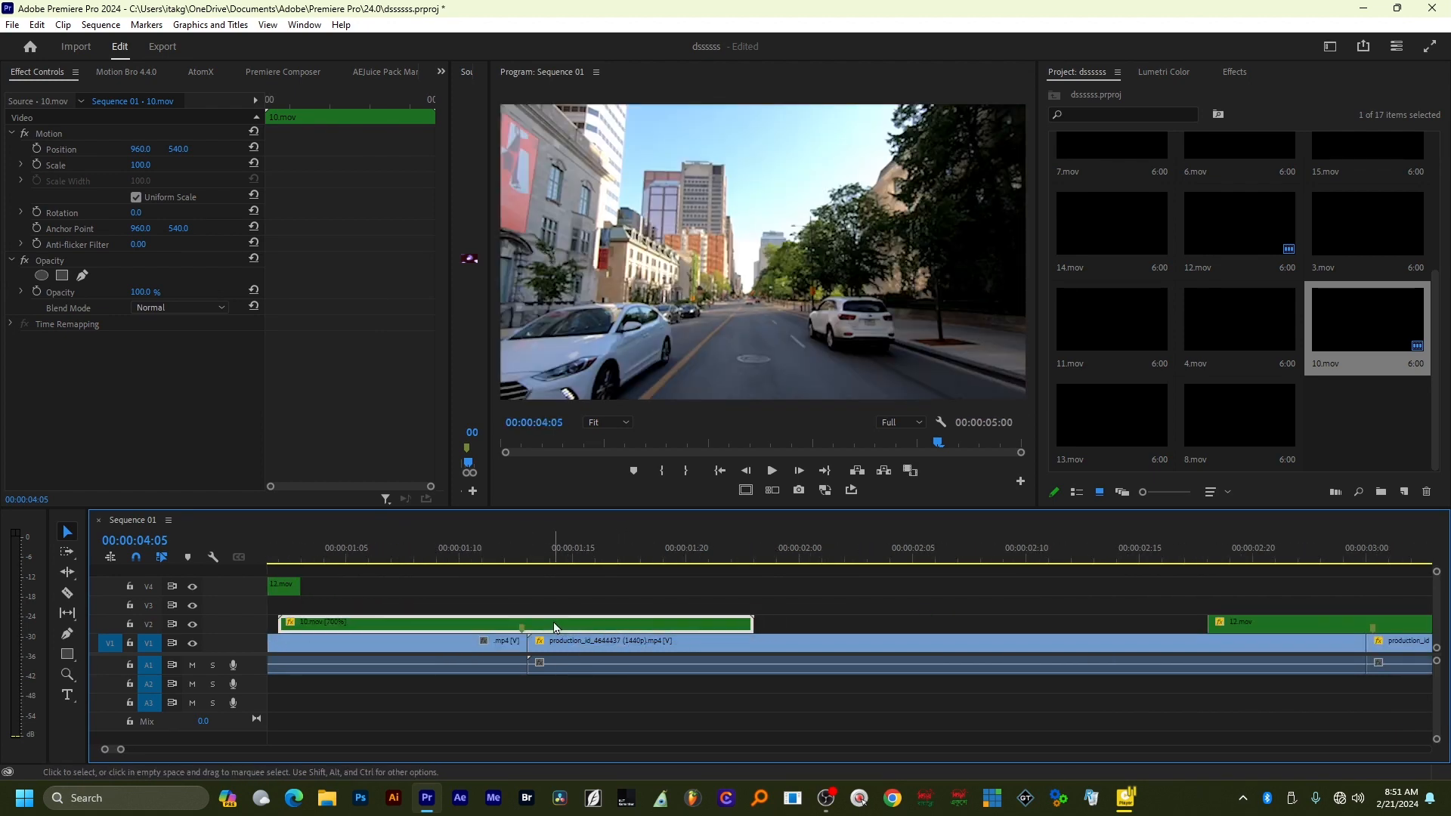
Set the blend mode of the 10.mov clip on V2 to Screen.
click(459, 559)
click(169, 308)
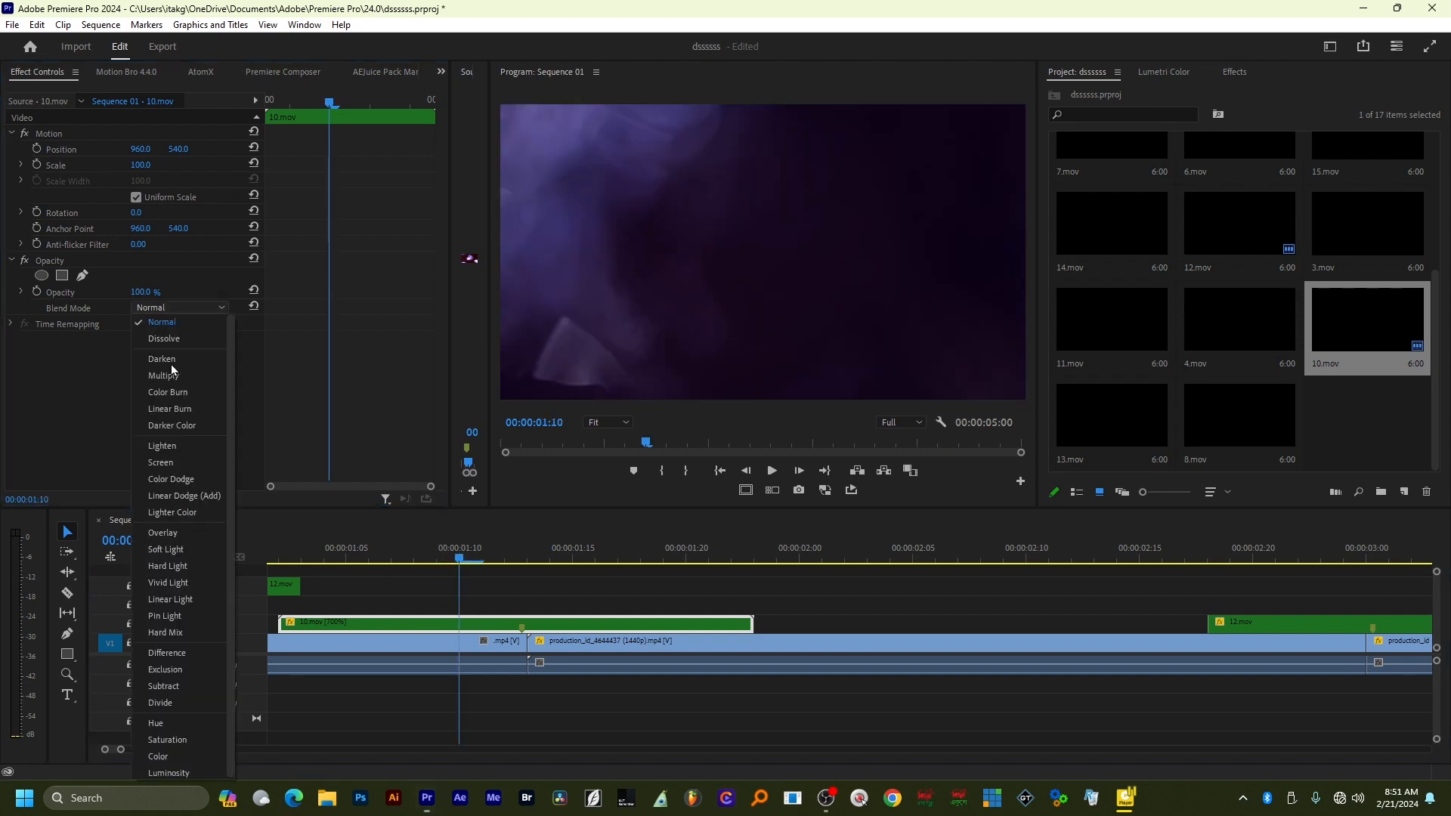
click(169, 464)
Play back the 10.mov flash transition over the cut at 00:00:01:13, starting from 00:00:01:02.
drag(449, 561, 270, 566)
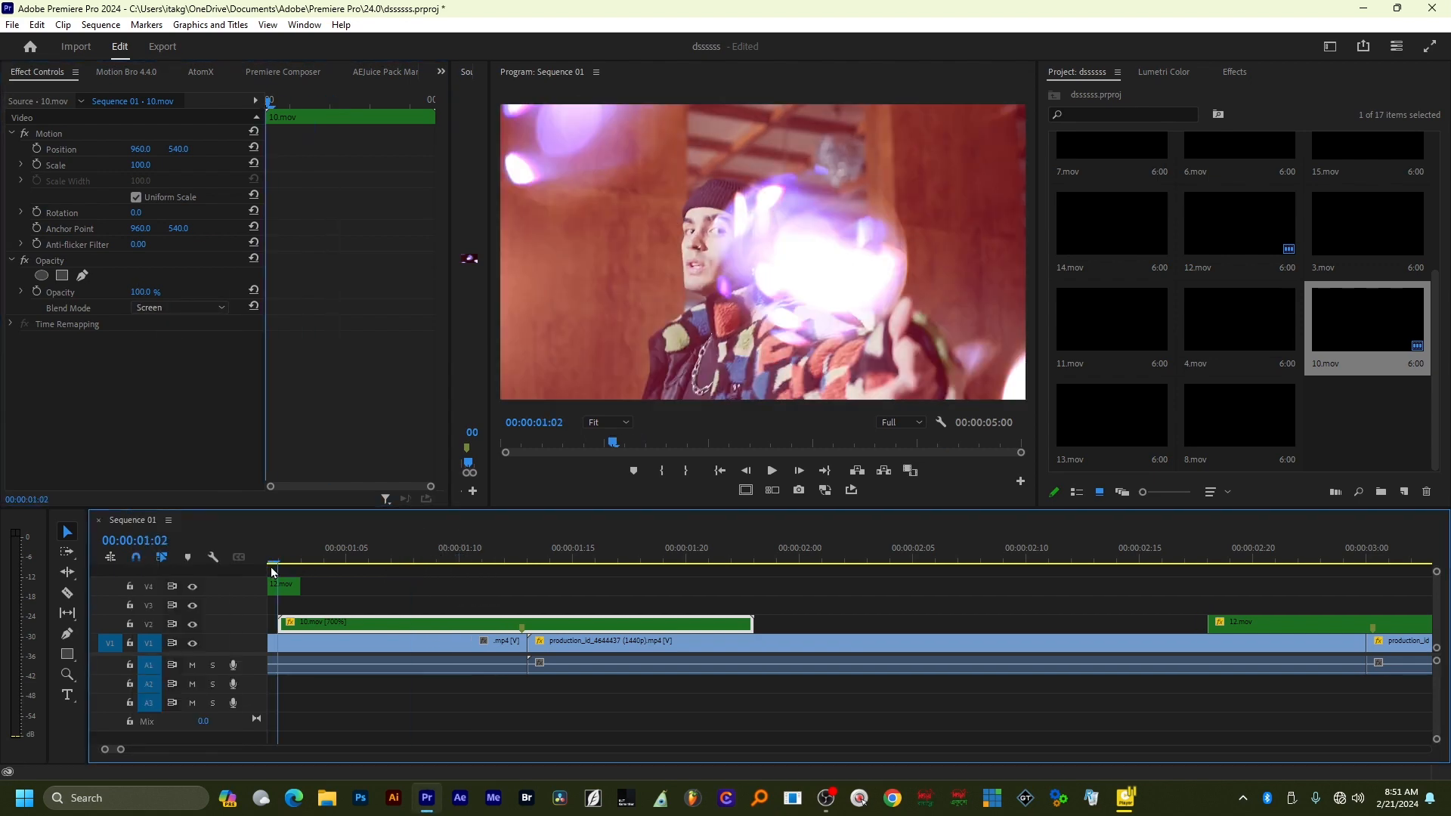
key(space)
key(space)
click(664, 645)
scroll(680, 650, down, 4)
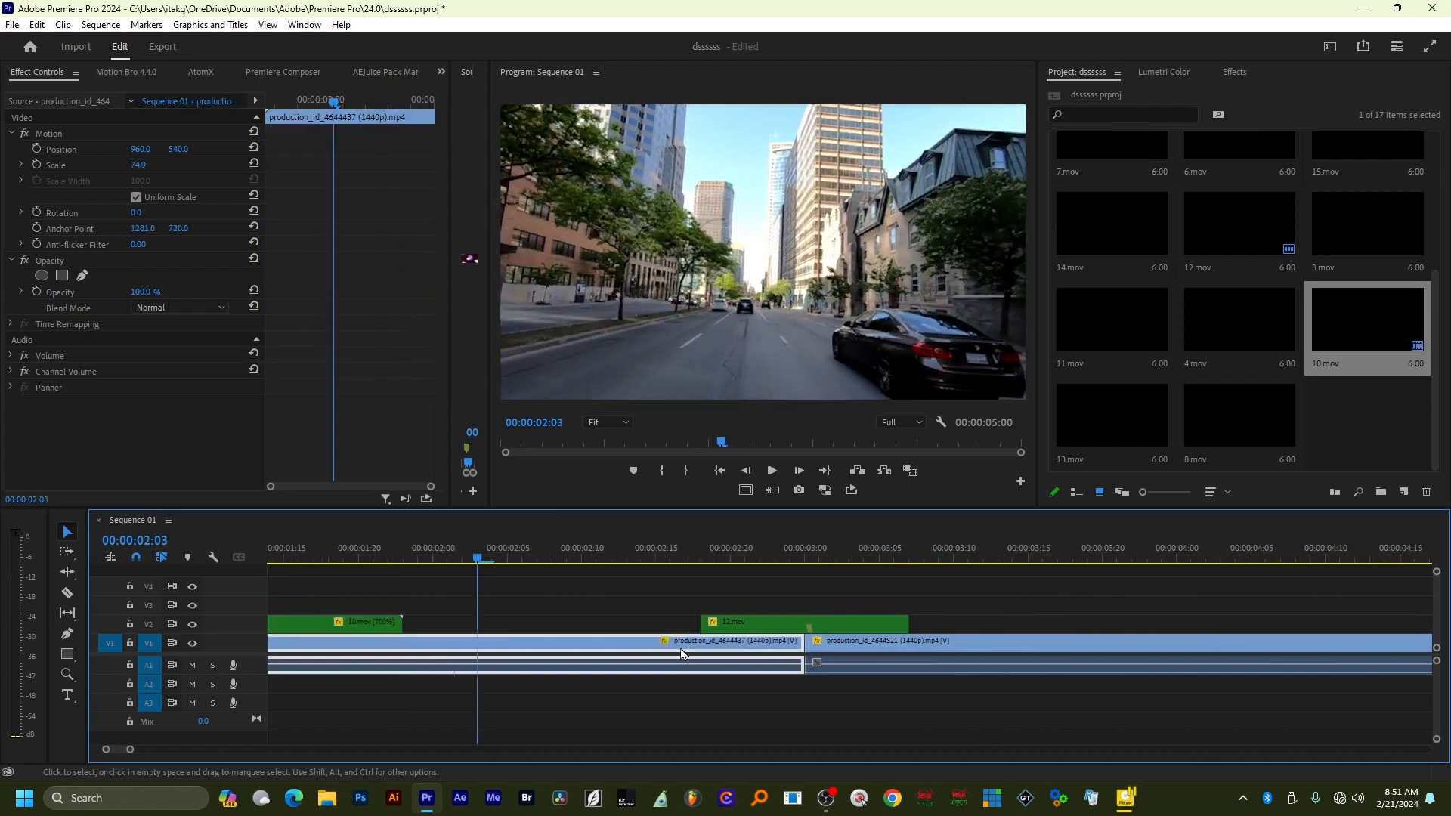
drag(304, 561, 513, 582)
Duplicate the production_id_4644437 street clip from V1 and place the copy at the end of the sequence at 00:00:05:00.
scroll(538, 596, down, 5)
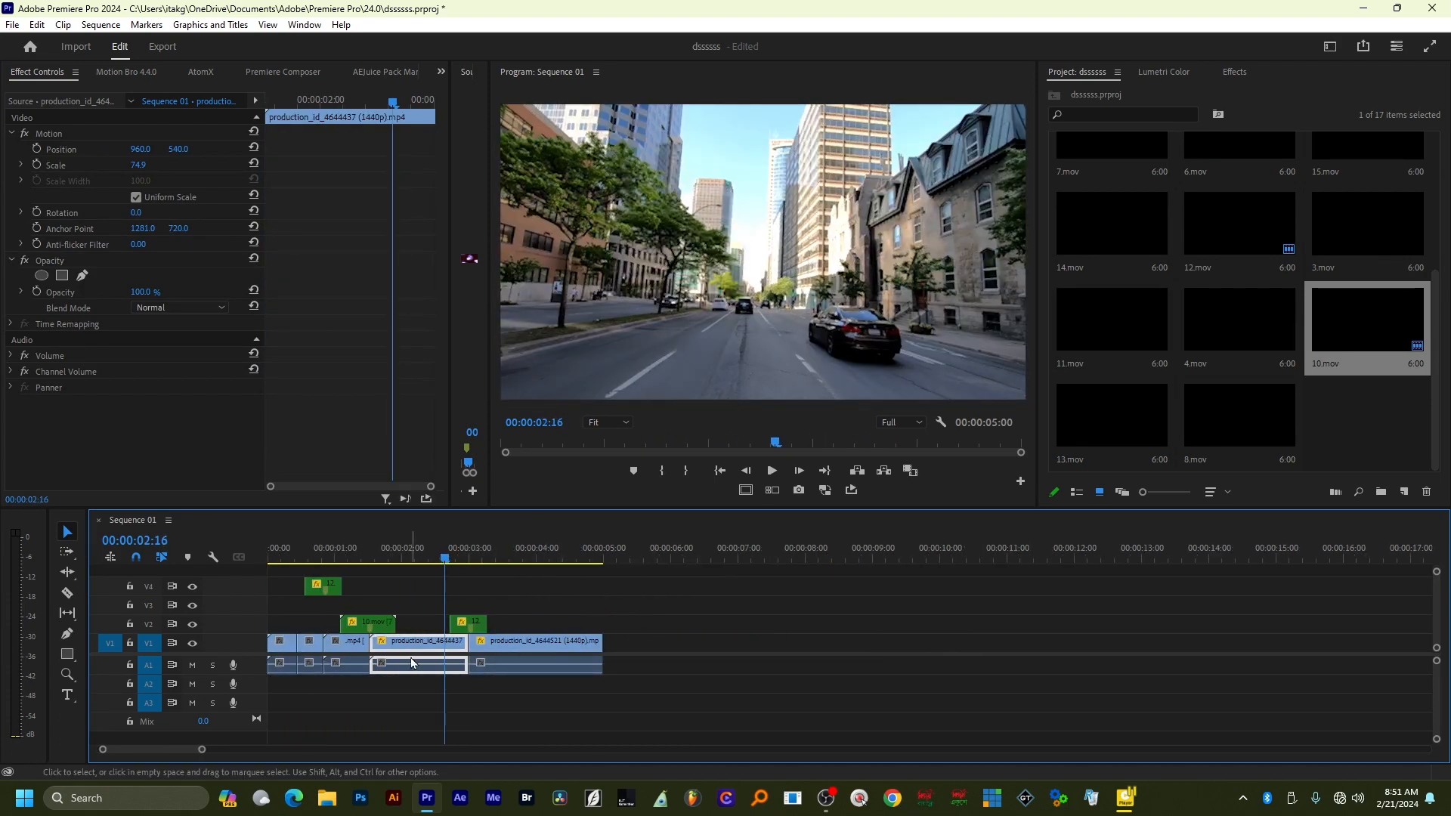
click(582, 544)
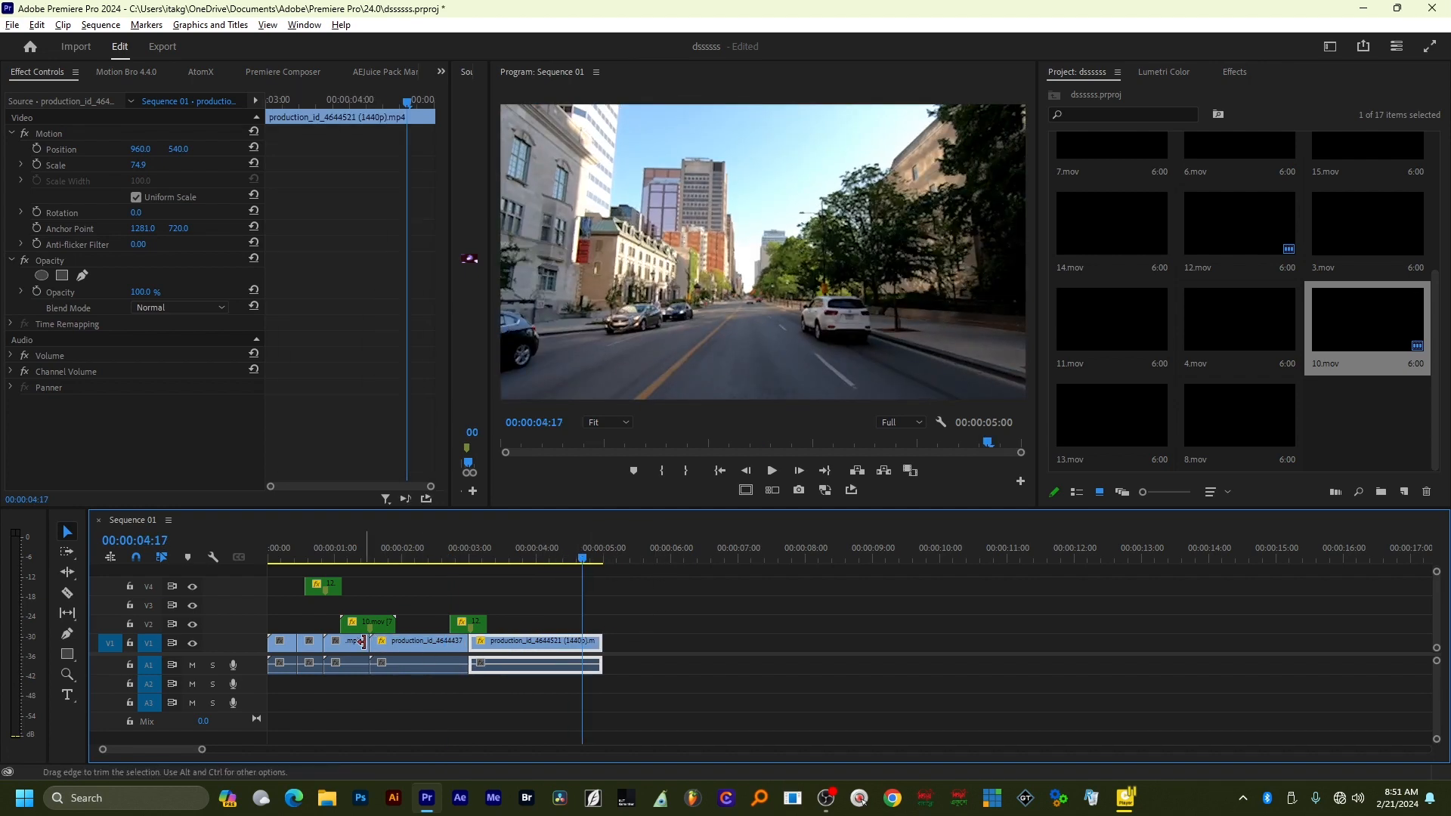
scroll(364, 644, up, 3)
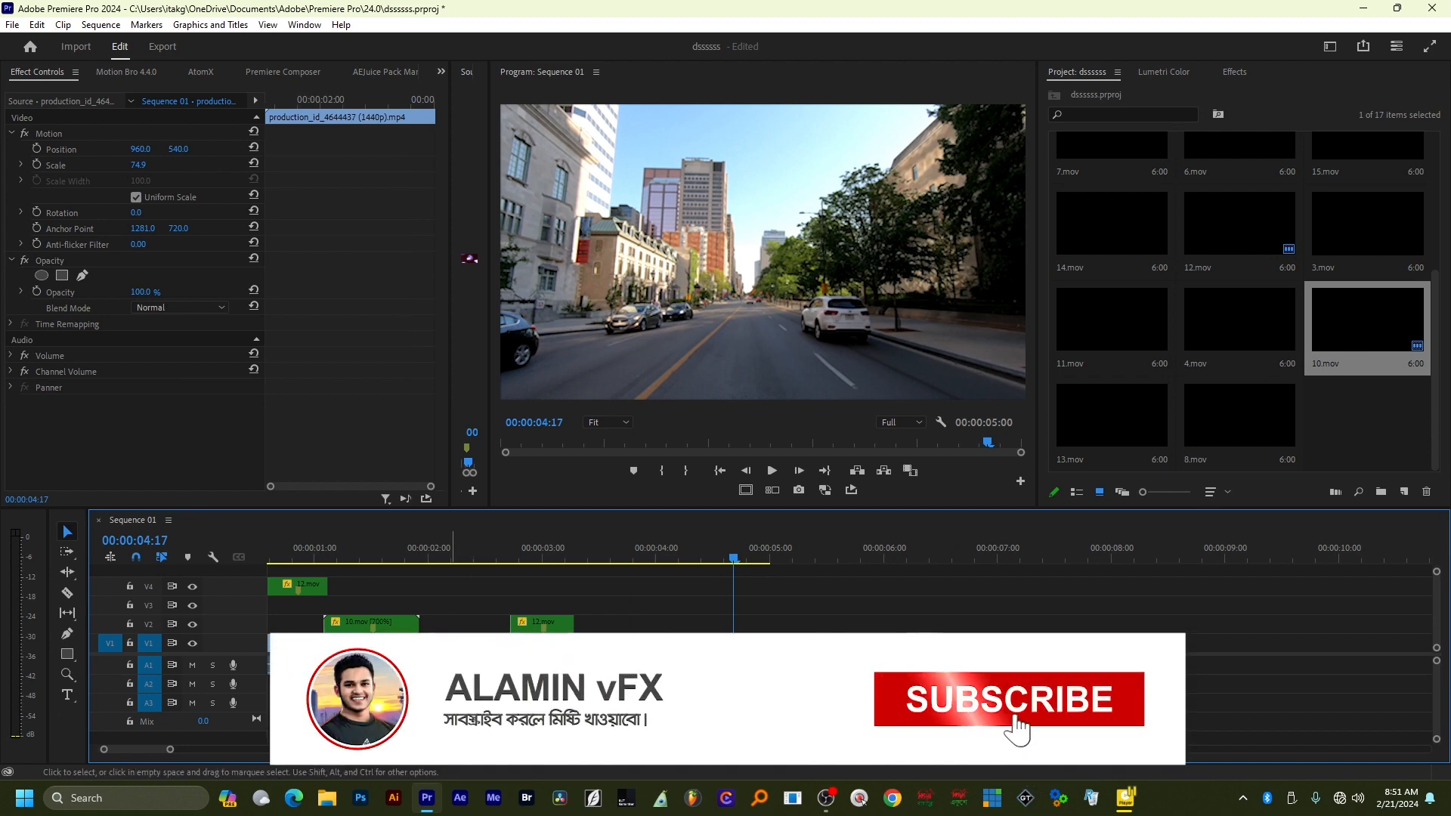
drag(453, 644, 838, 644)
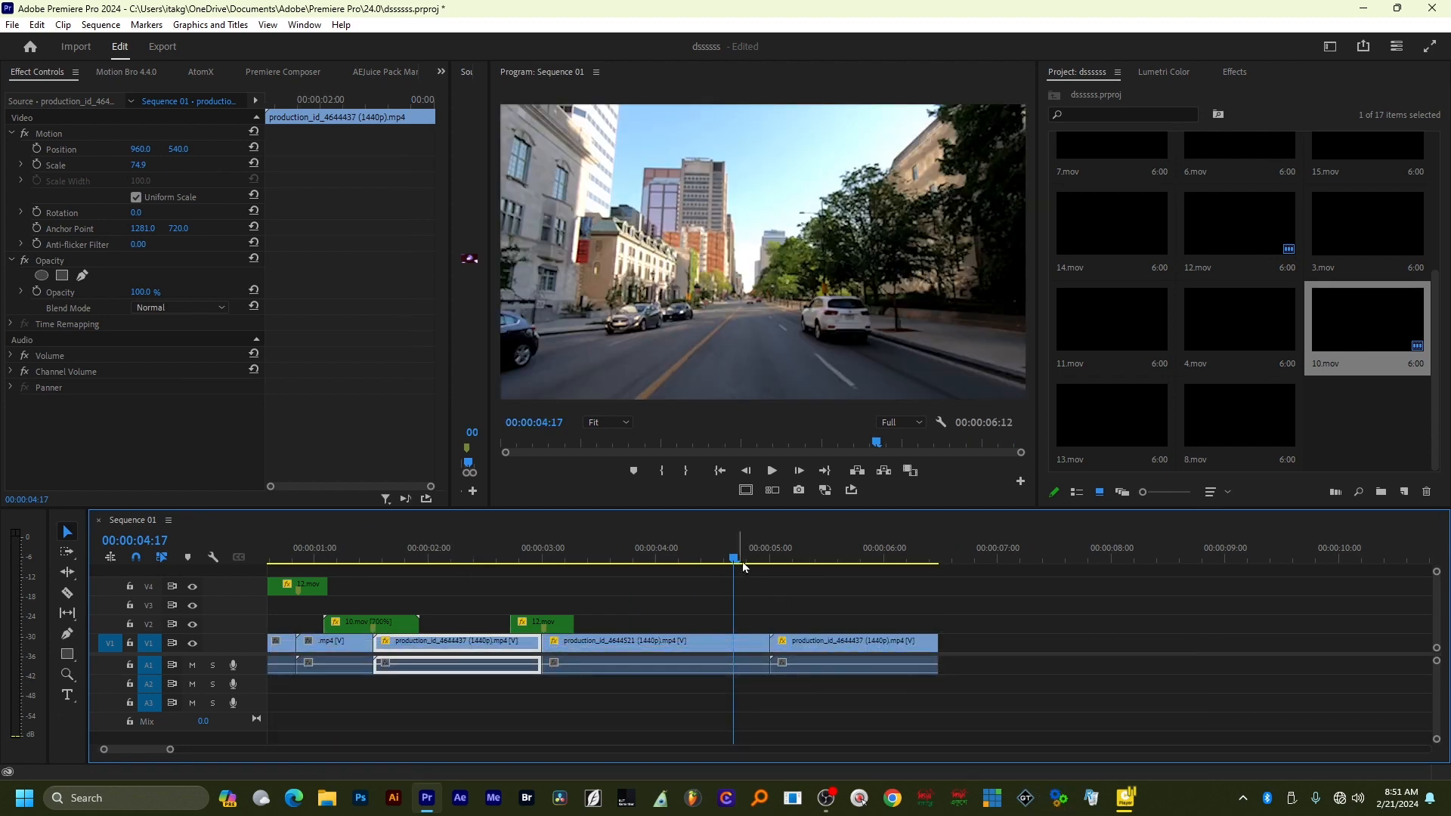
Add the Light Leak transition from Premiere Composer's Starter Pack at the cut between the street clips at 00:00:05:00.
drag(742, 560, 772, 560)
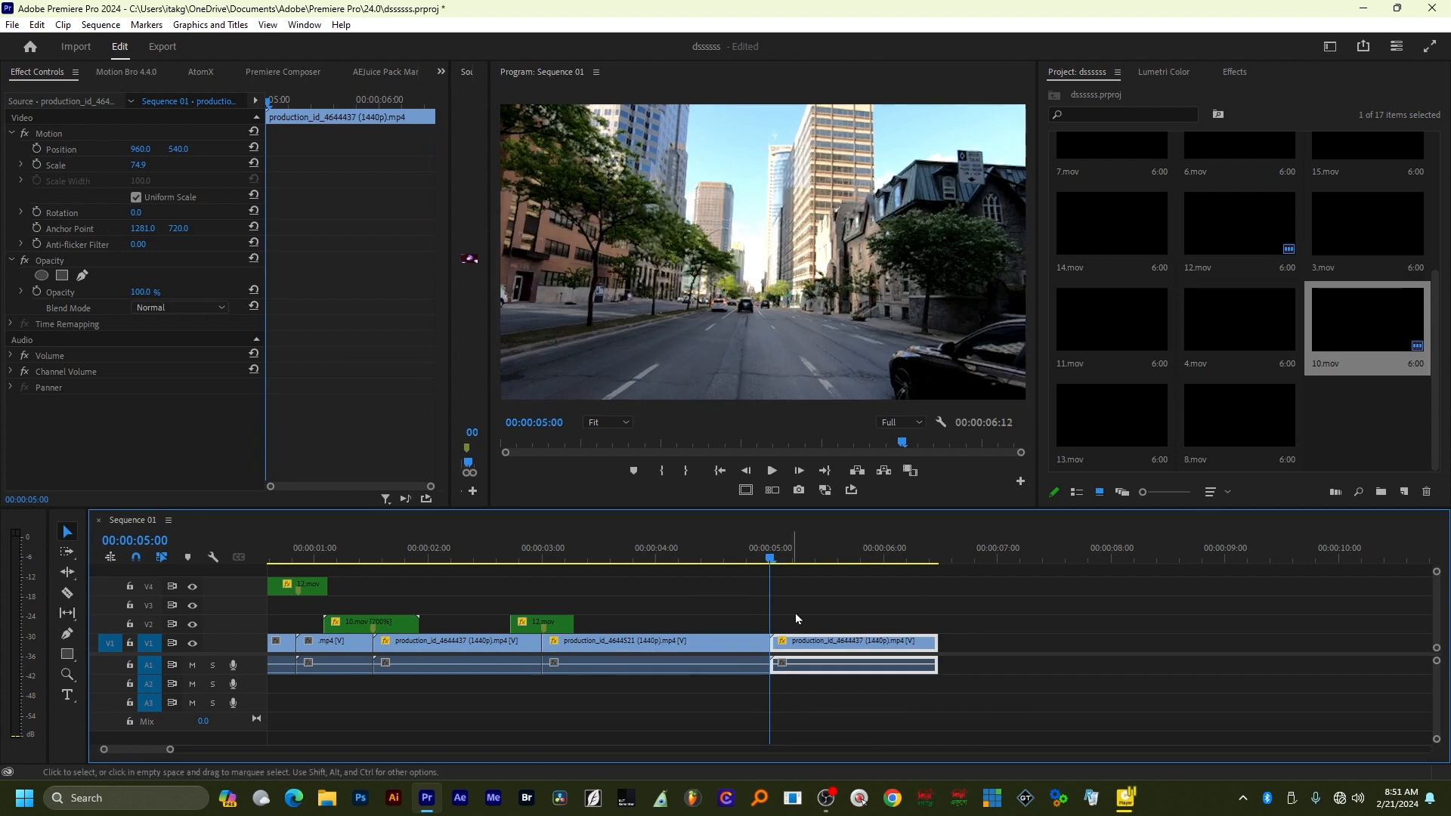
scroll(792, 616, up, 6)
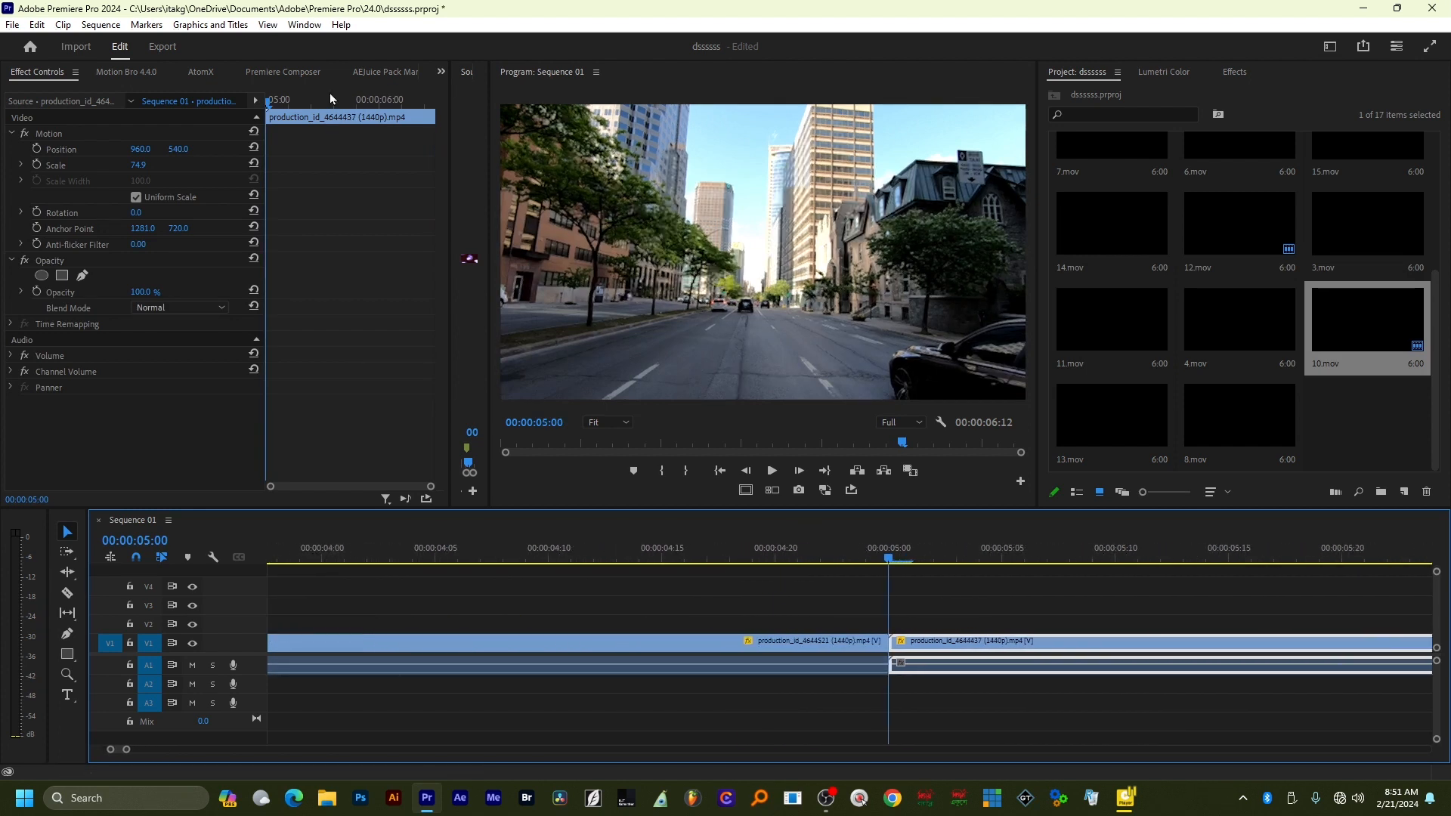
click(299, 72)
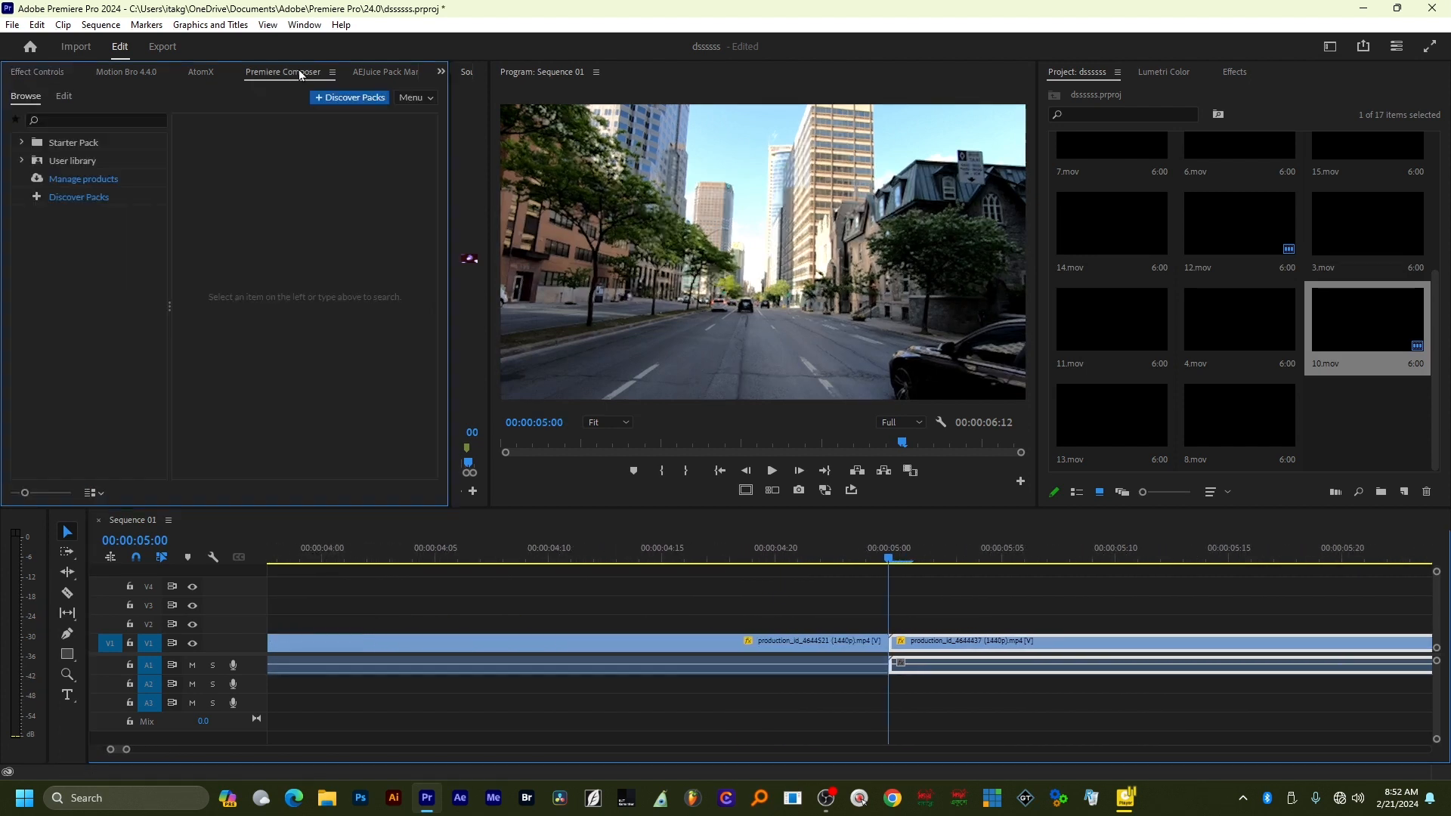
click(21, 143)
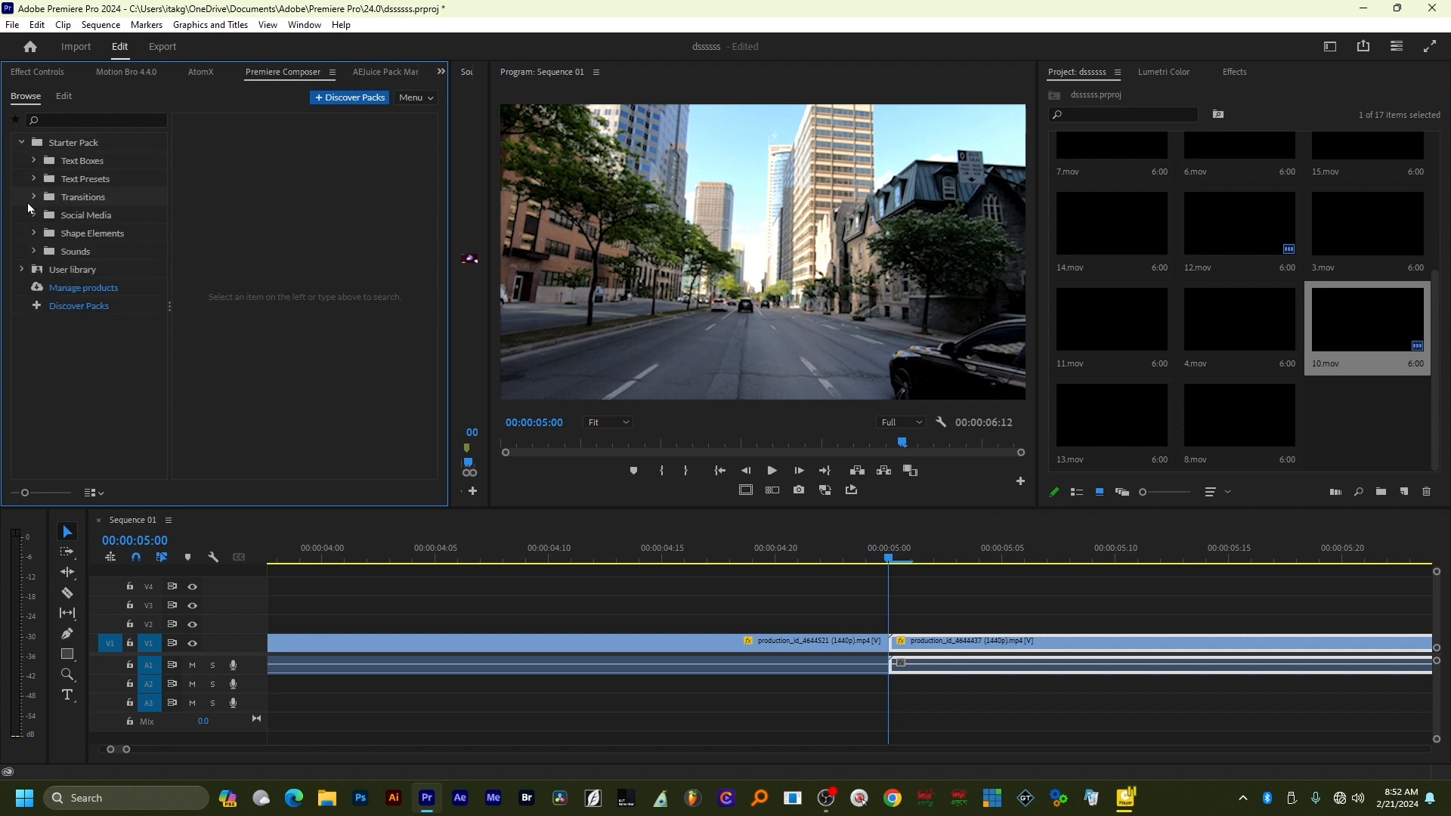
click(34, 199)
click(102, 201)
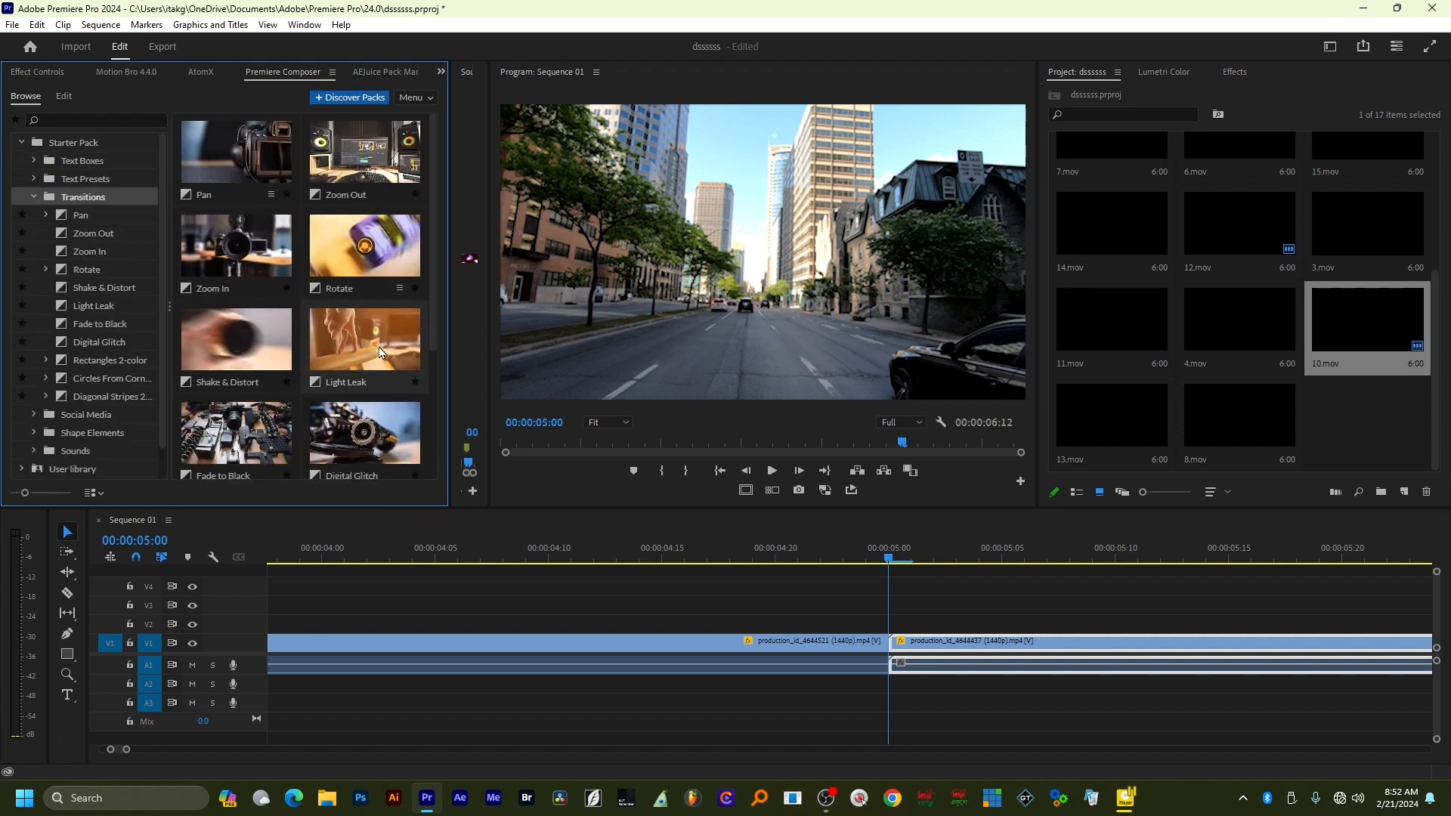
click(353, 356)
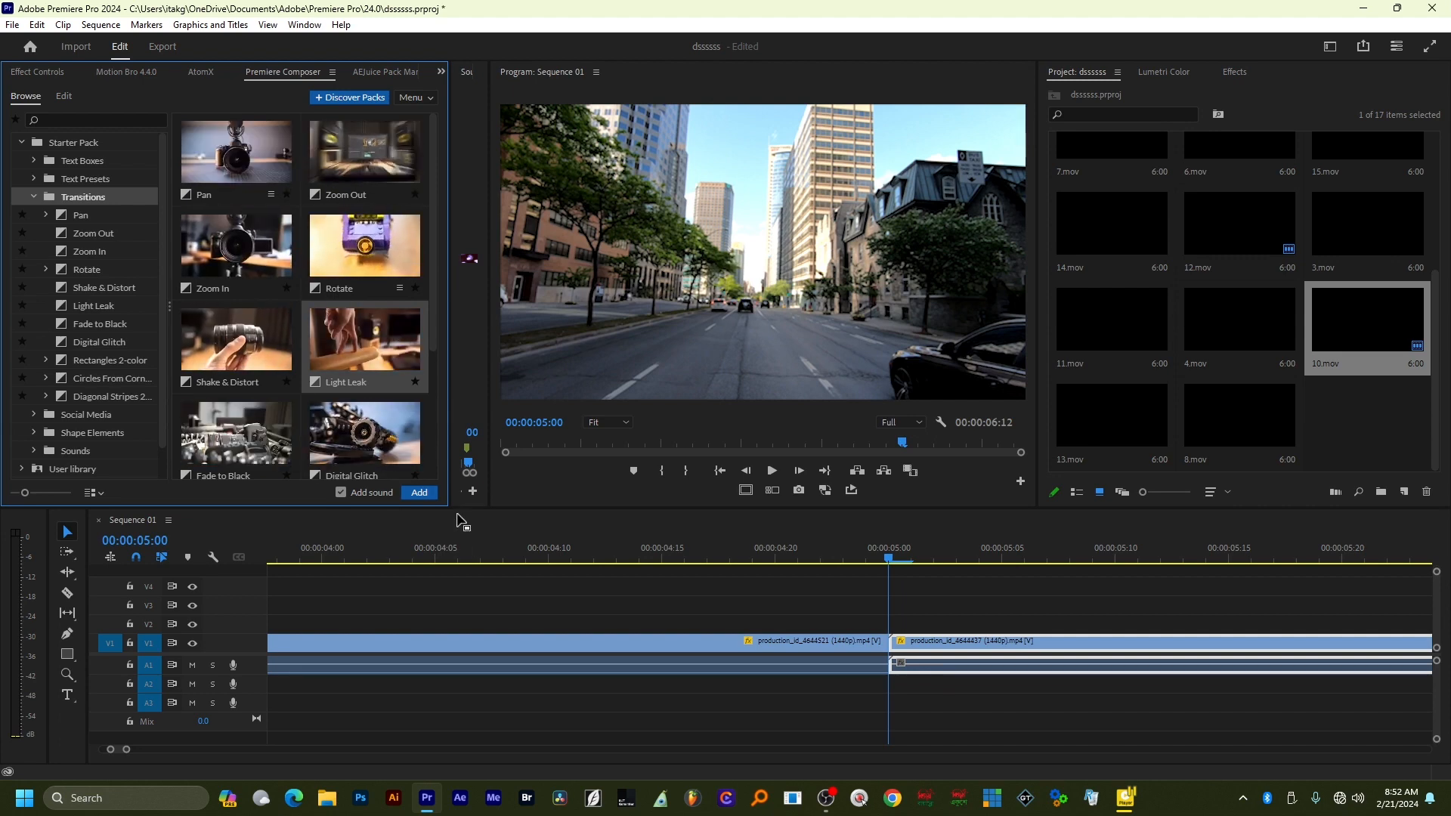
click(427, 493)
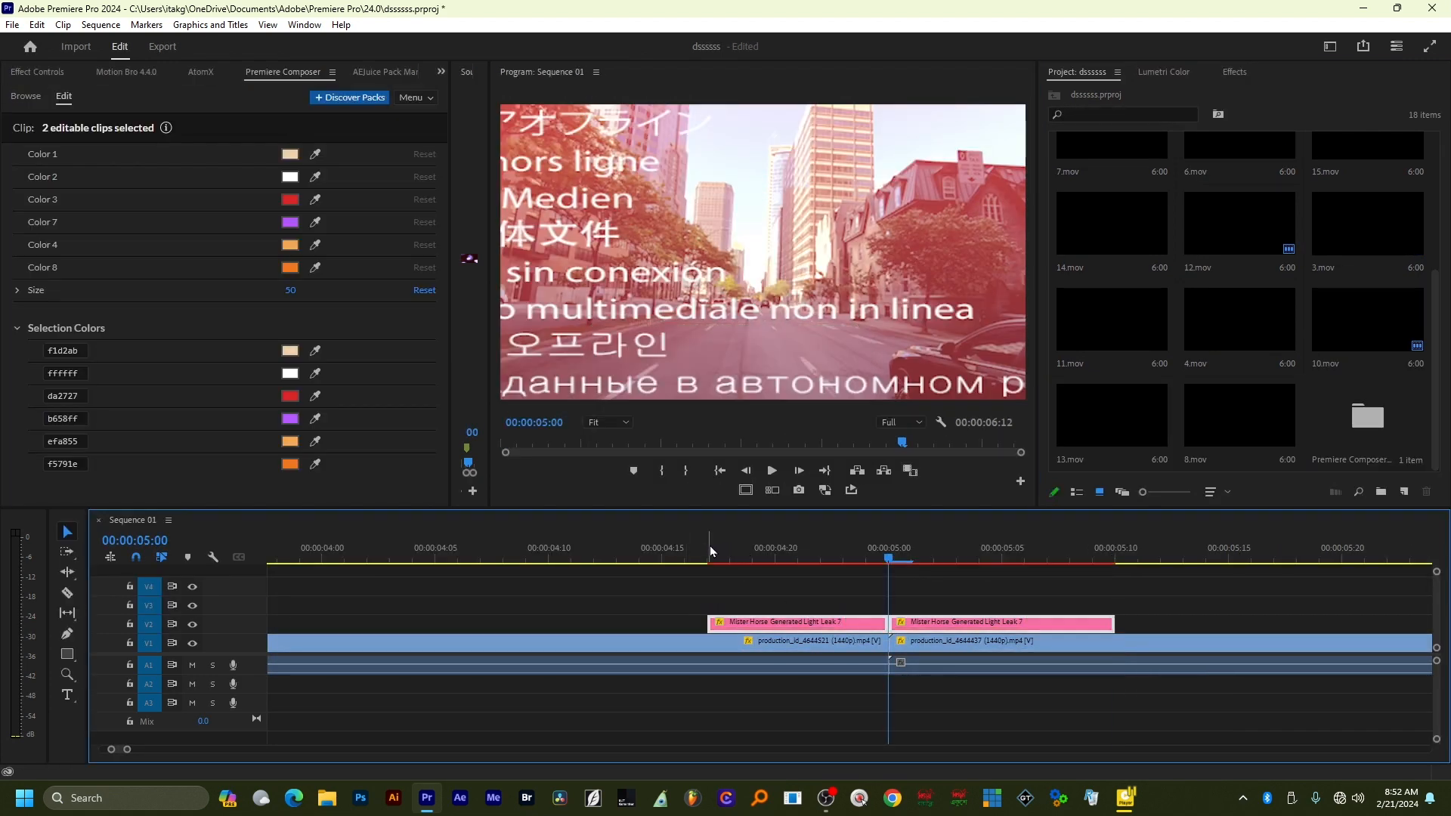
Play back the Light Leak transition over the cut at 00:00:05:00, starting shortly before it.
drag(710, 546, 613, 545)
key(space)
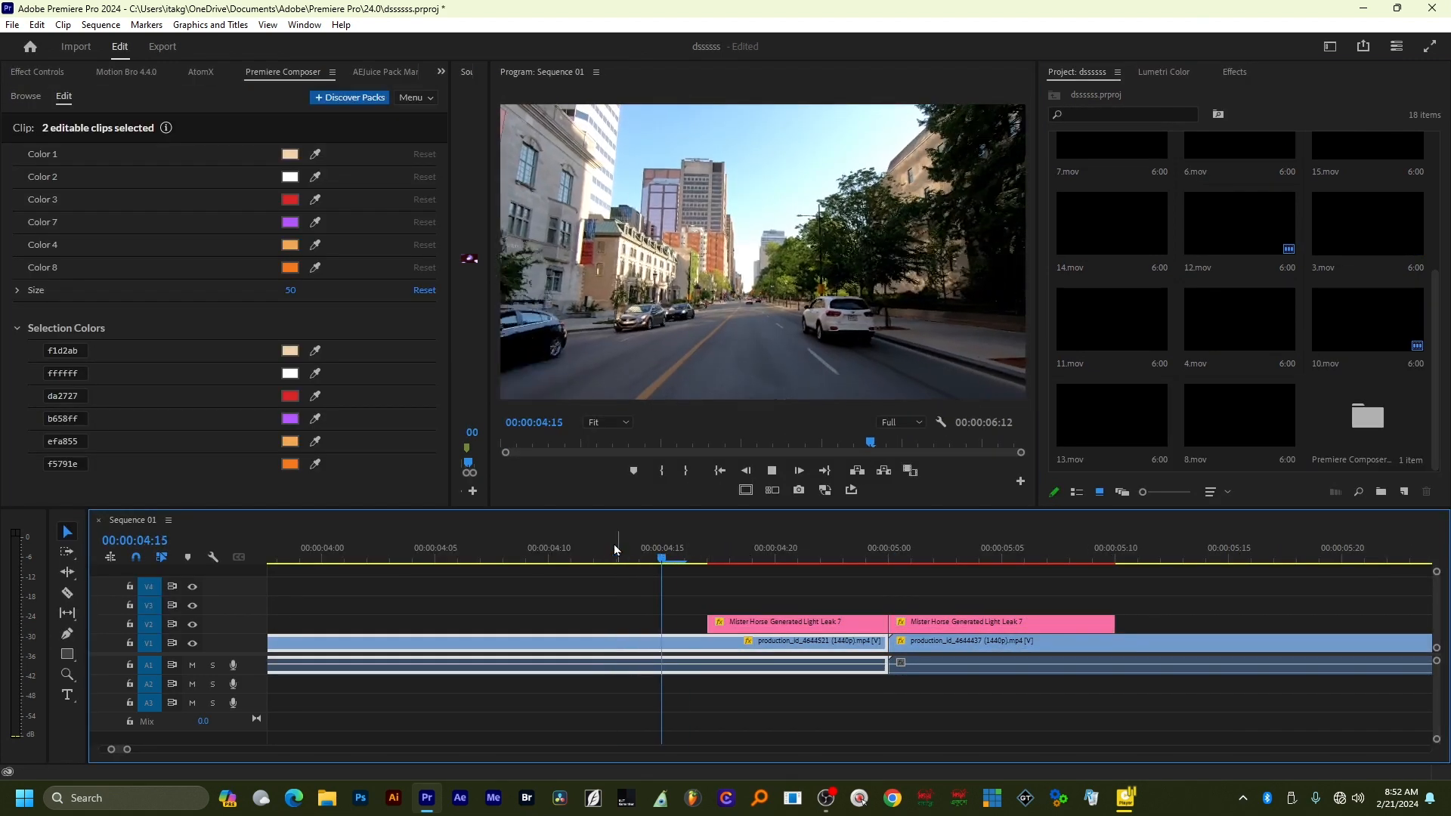
drag(643, 568, 438, 569)
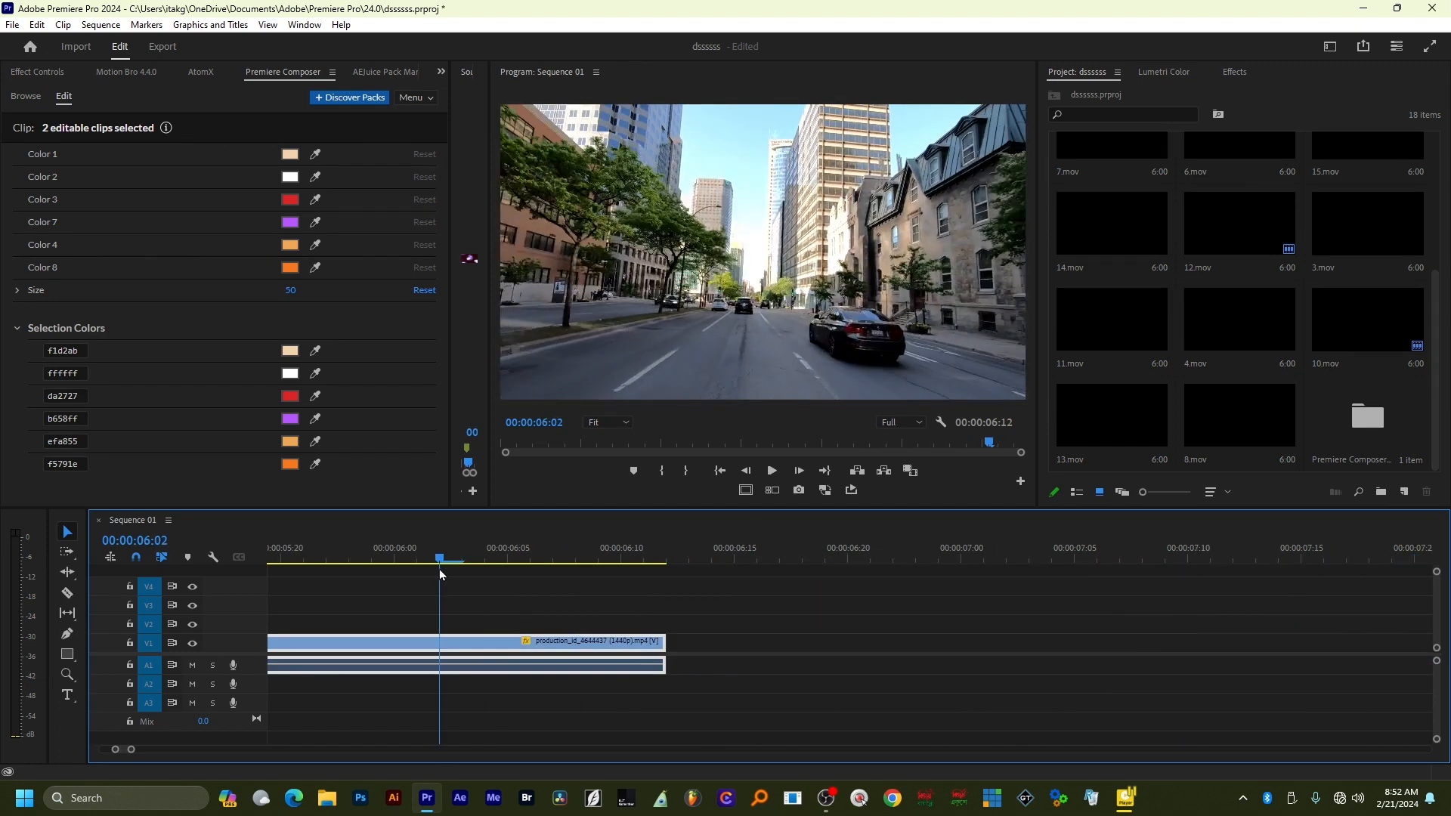
Scrub through the first half of the Light Leak transition between 00:00:04:08 and 00:00:04:24 to examine its frames.
scroll(474, 579, down, 5)
scroll(569, 621, up, 3)
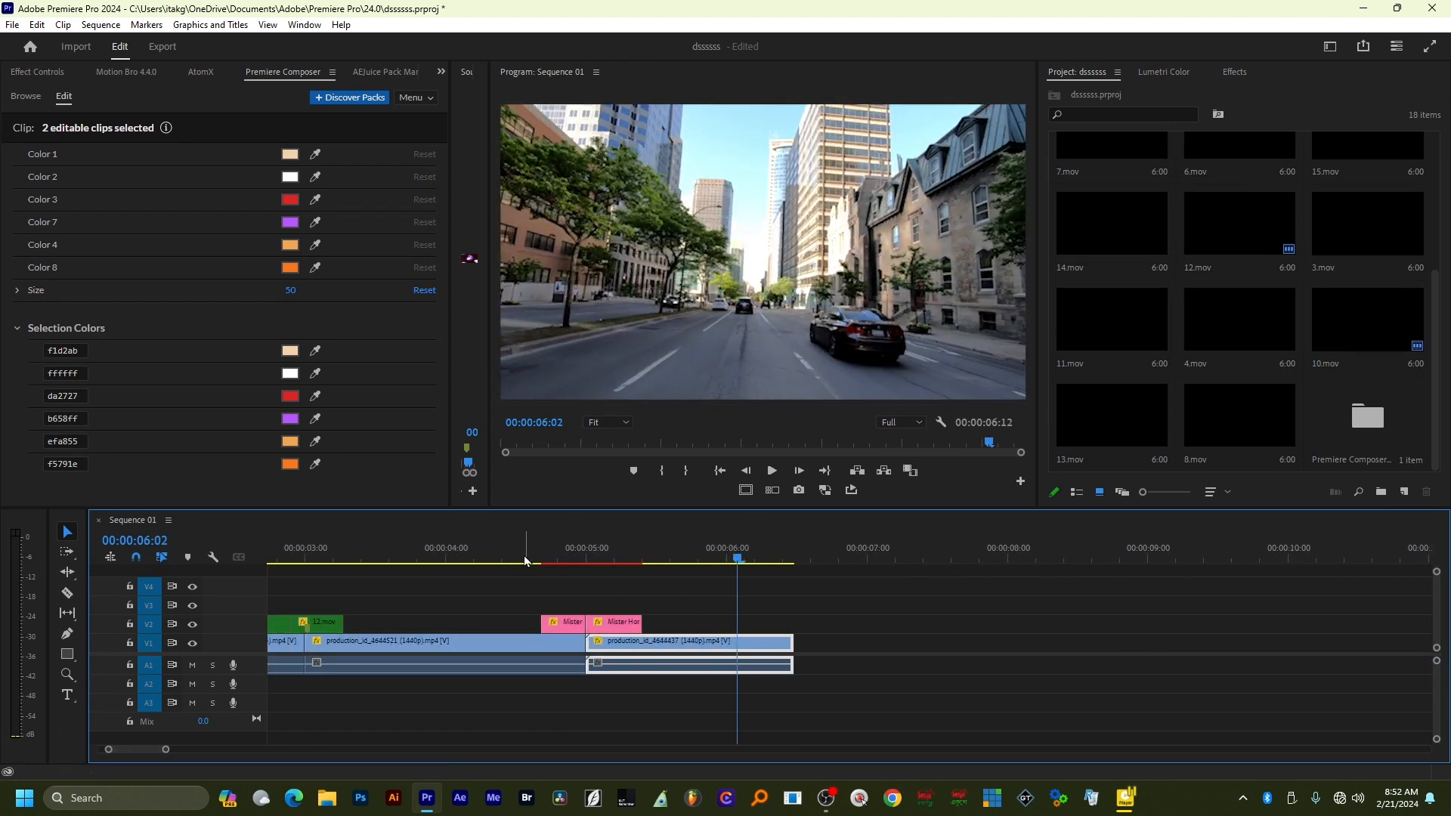
drag(527, 561, 495, 556)
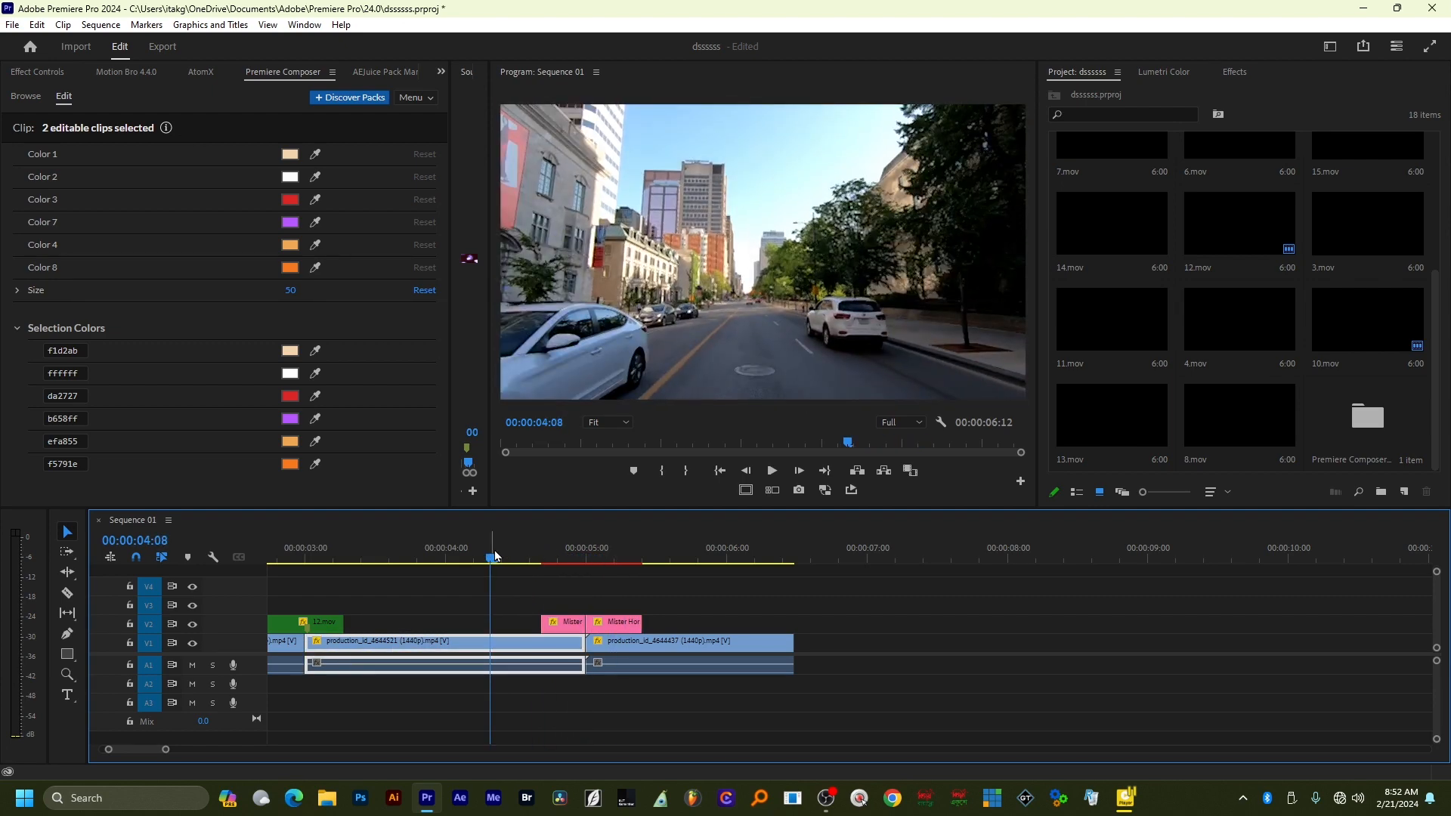
click(538, 559)
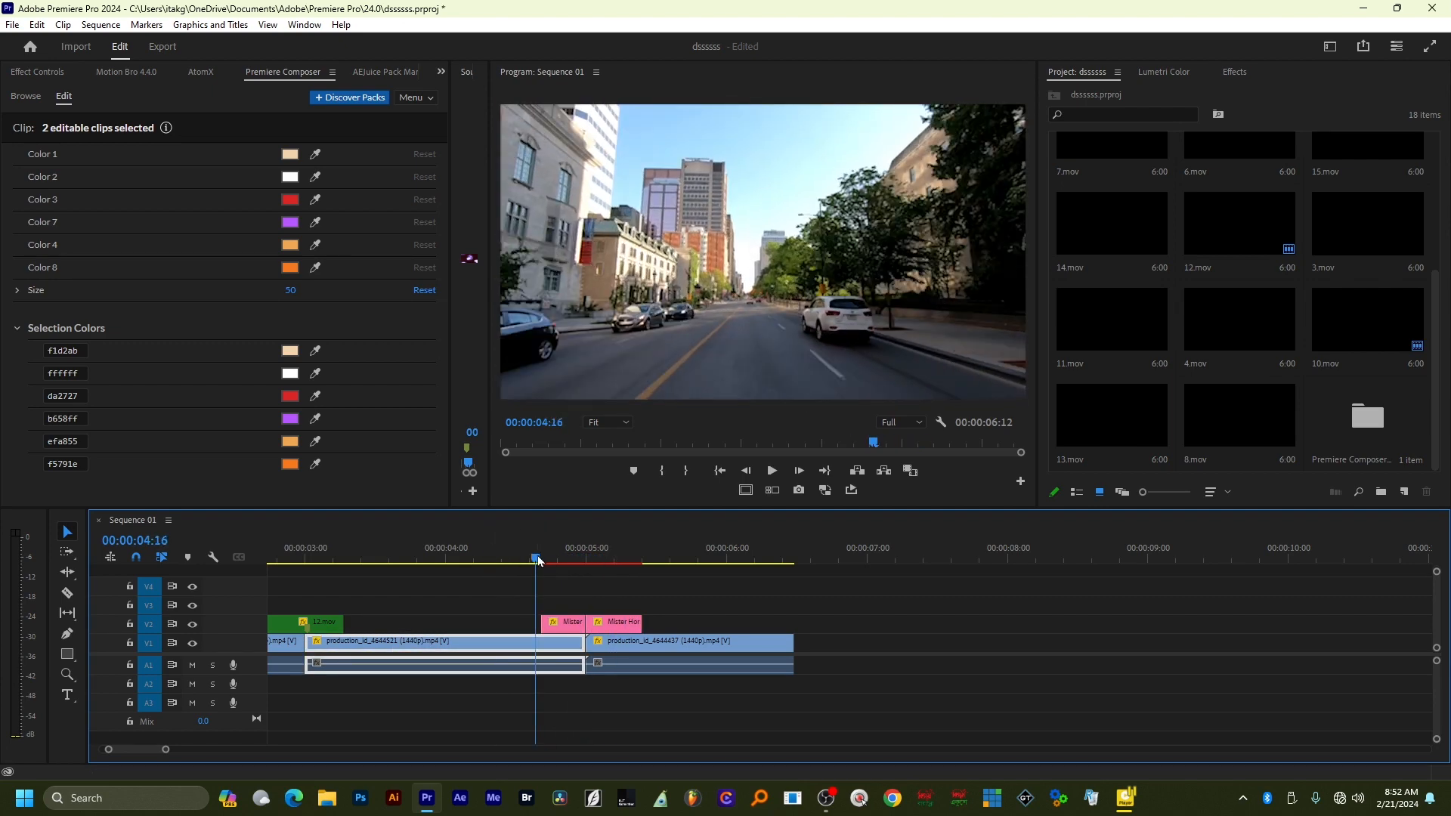
drag(539, 559, 581, 574)
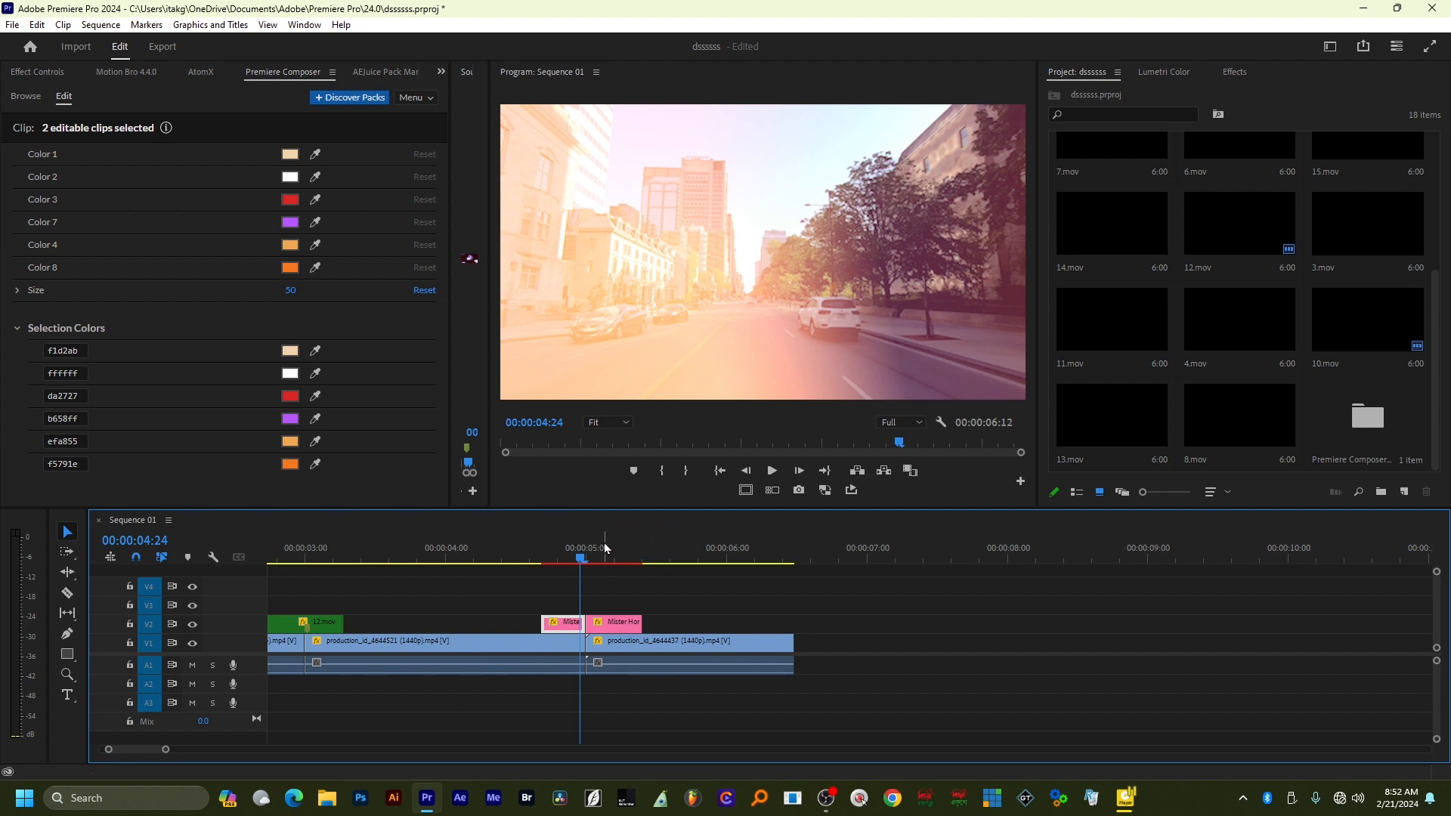
drag(605, 543, 564, 557)
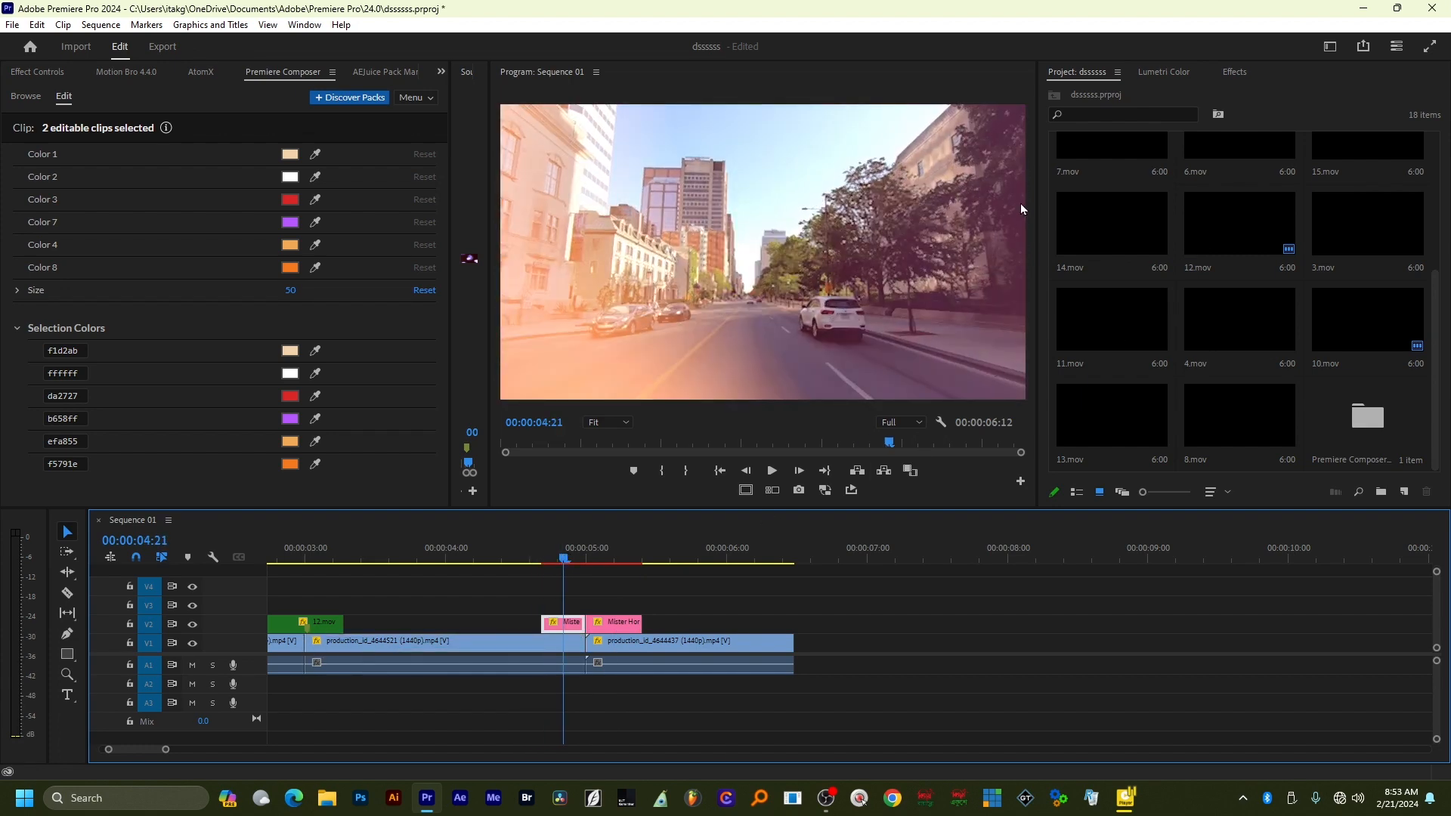